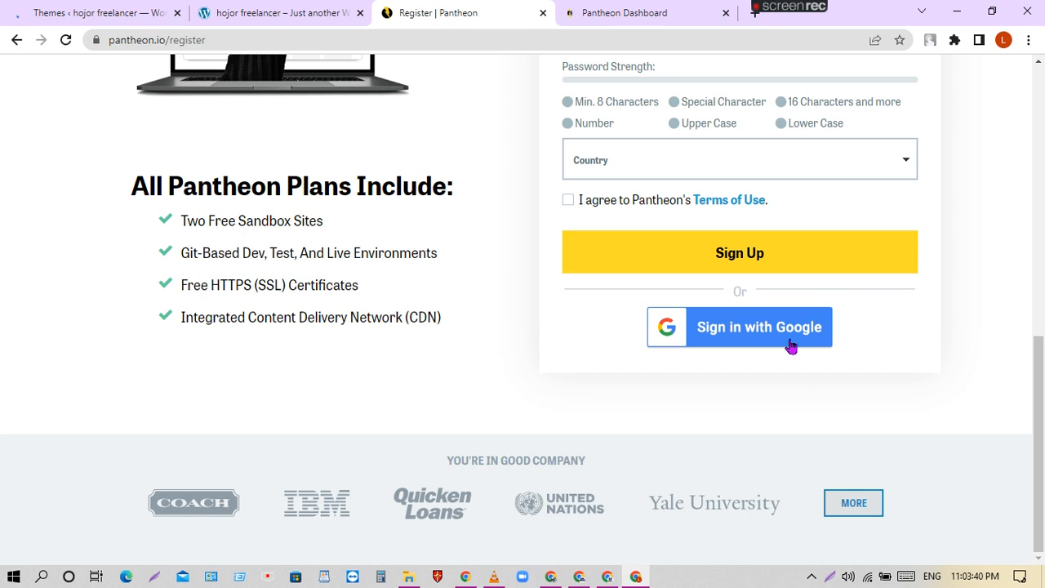
Scroll the page and try signing up with a Google account.
scroll(903, 300, "down", 4)
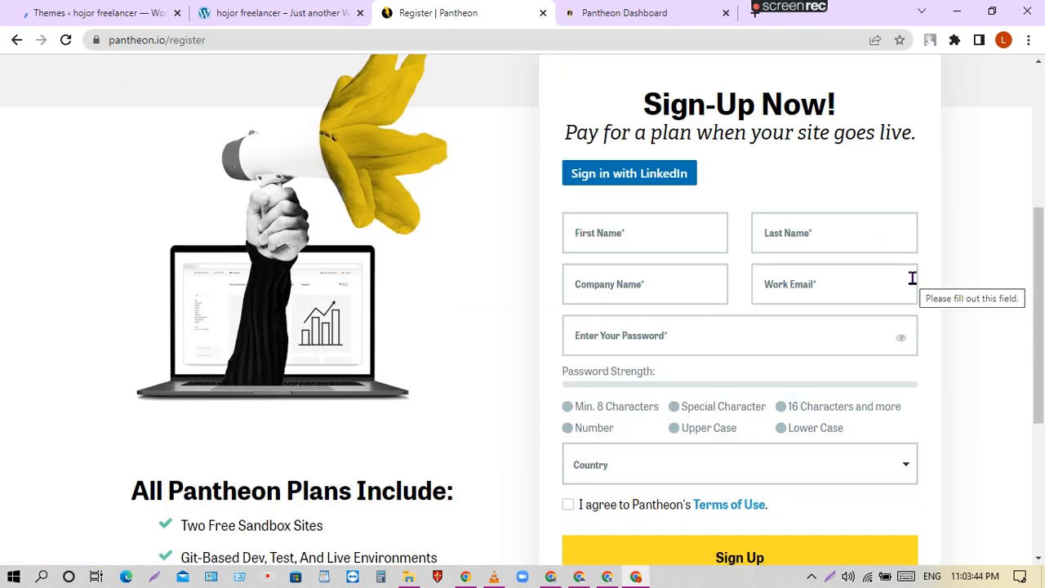
scroll(912, 279, "down", 4)
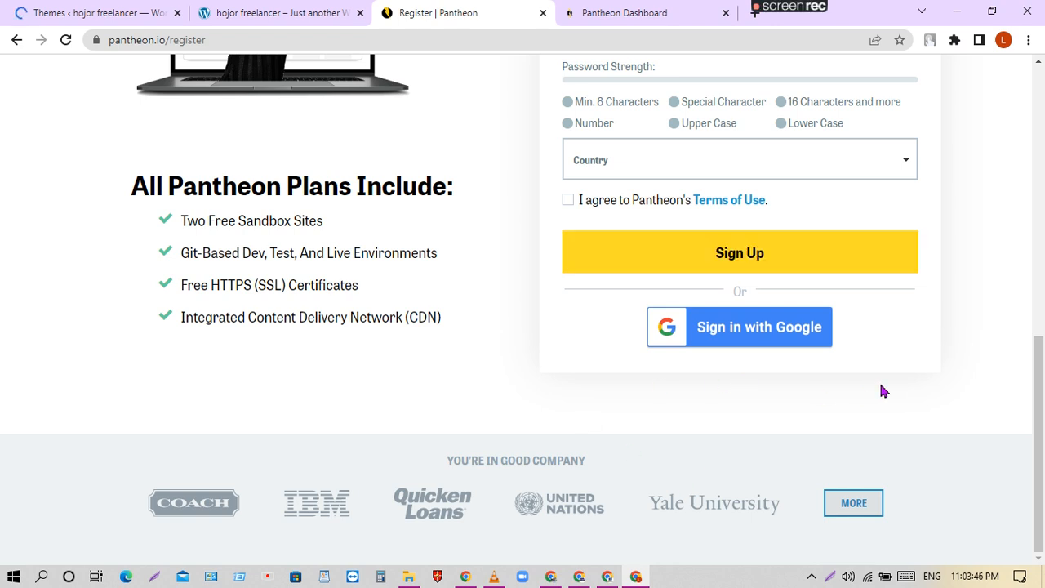
left_click(740, 320)
scroll(892, 338, "down", 4)
scroll(889, 337, "up", 4)
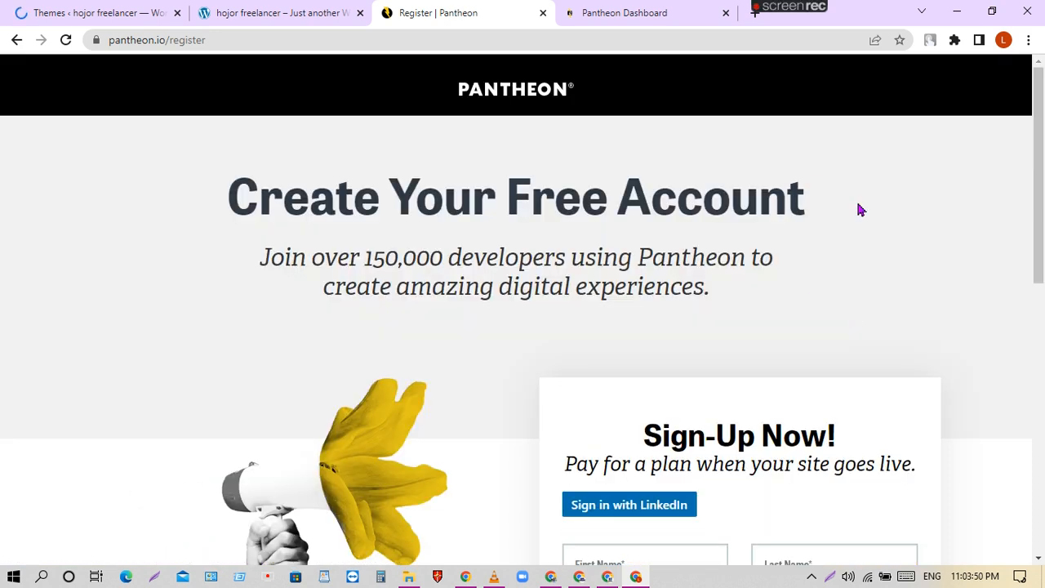
Replace the old dashboard tab with the Pantheon Dashboard bookmark from the pantheon.io folder.
left_click(726, 14)
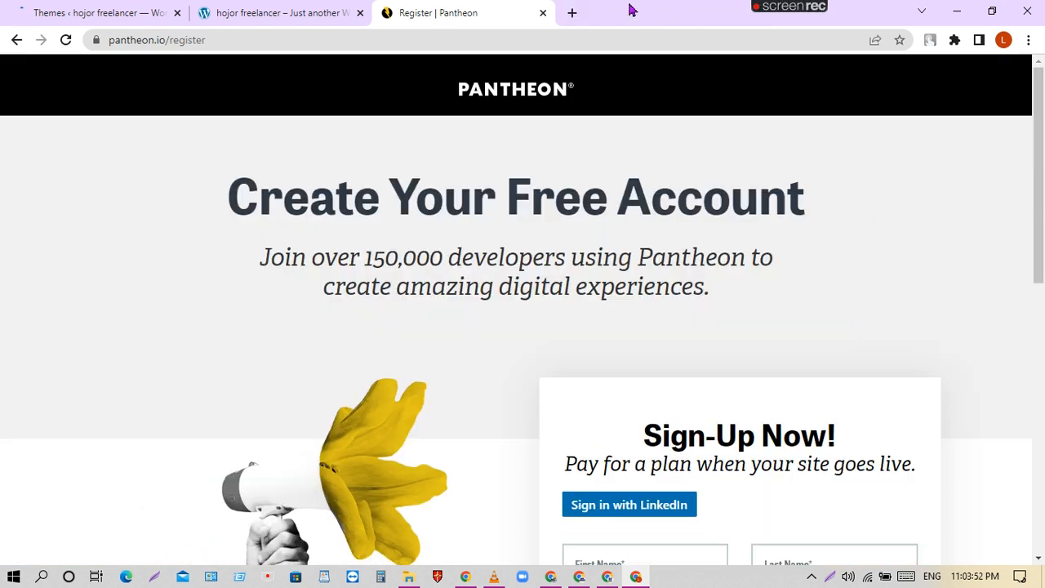
left_click(572, 18)
left_click(514, 63)
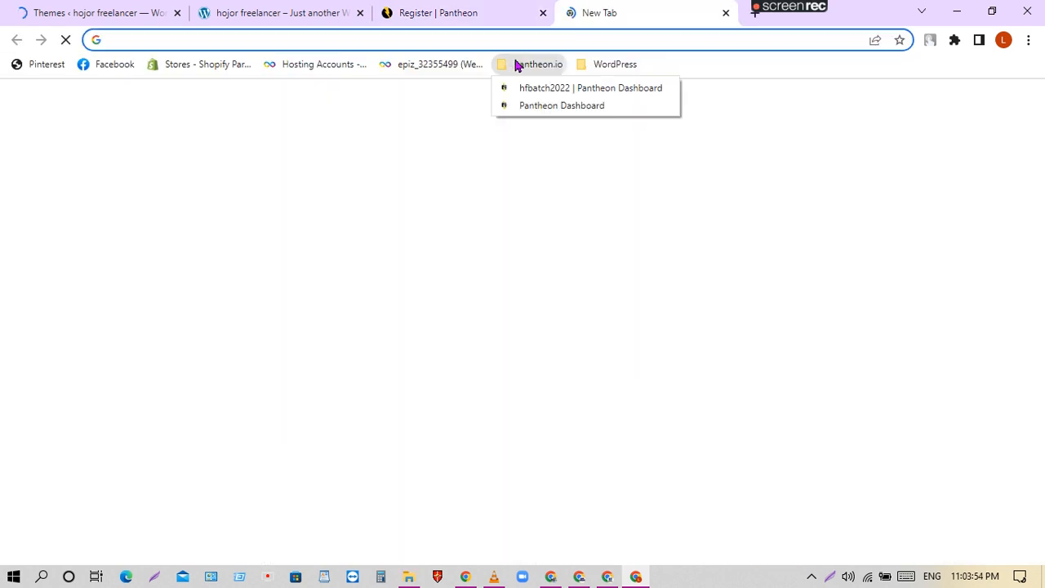
left_click(558, 107)
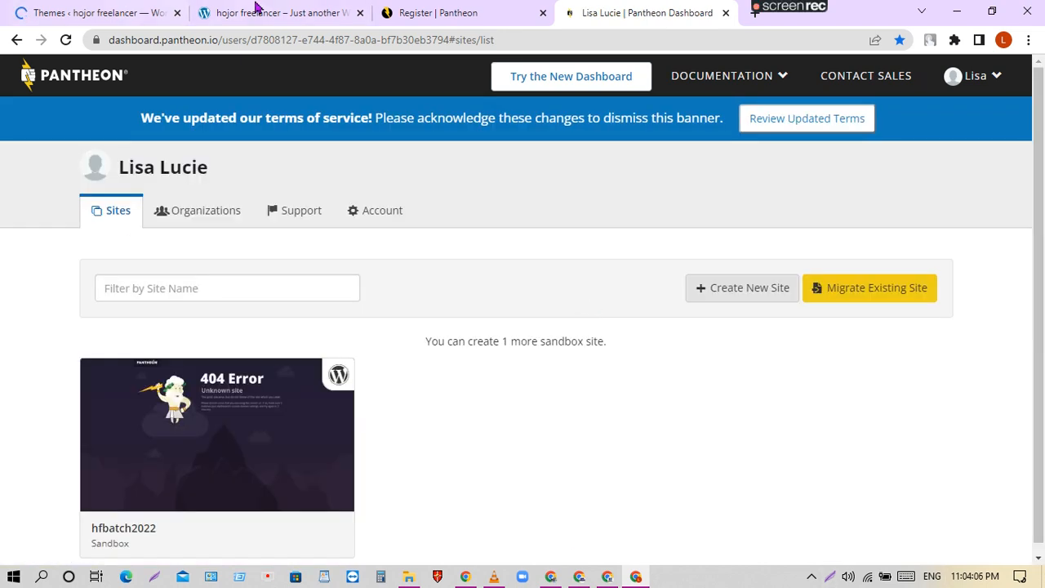
scroll(503, 397, "down", 1)
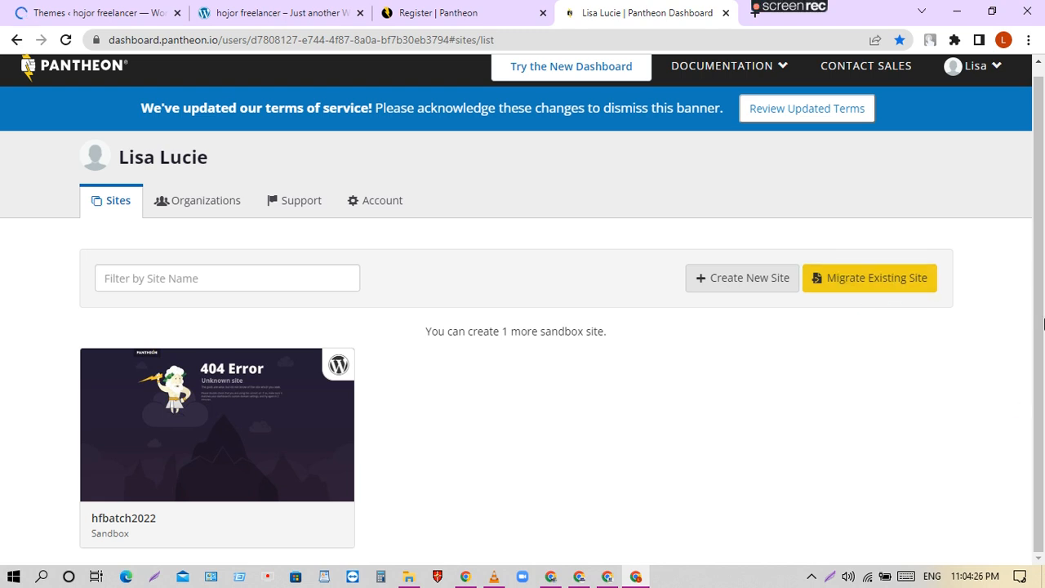
Start a new site named 'shop' in the United States region, at dev-shop.pantheonsite.io.
left_click(752, 279)
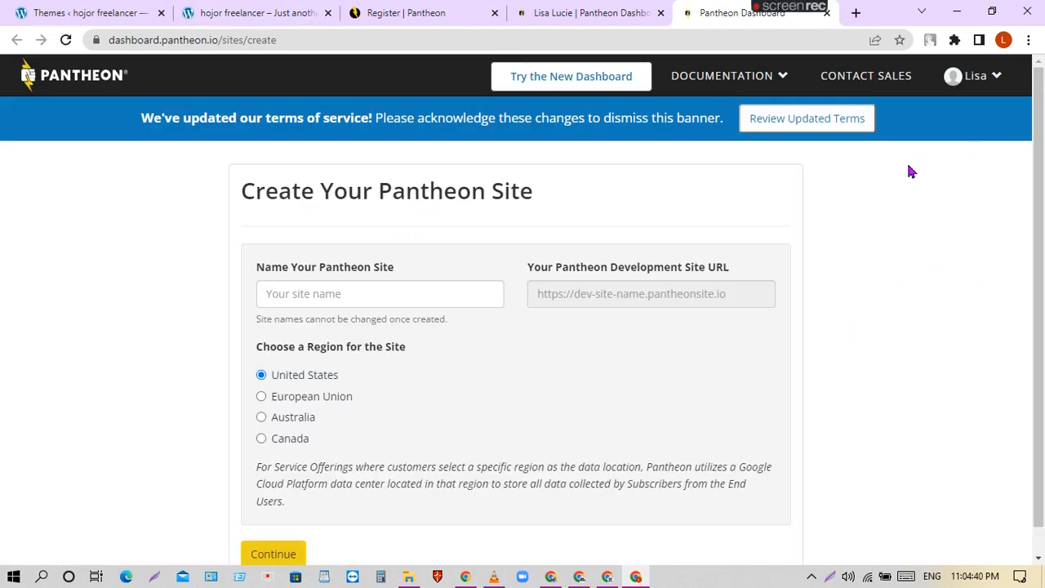
left_click(320, 294)
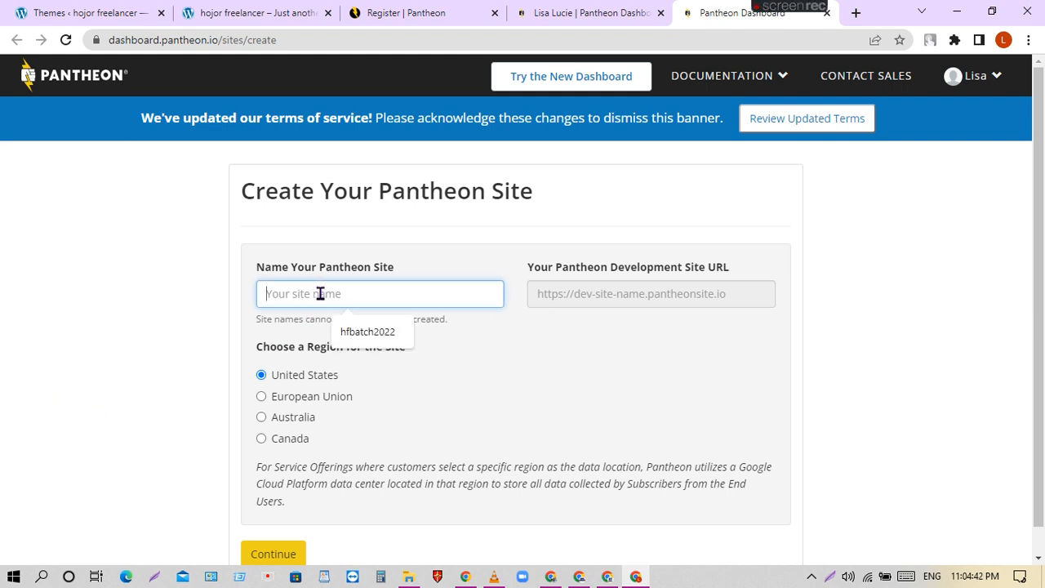
left_click(368, 334)
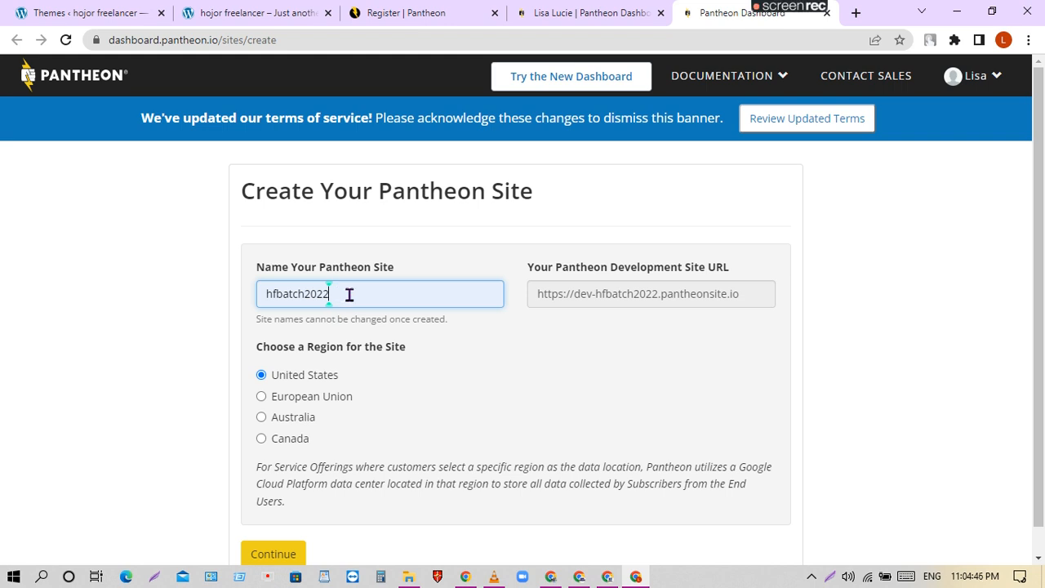
left_click_drag(349, 295, 155, 334)
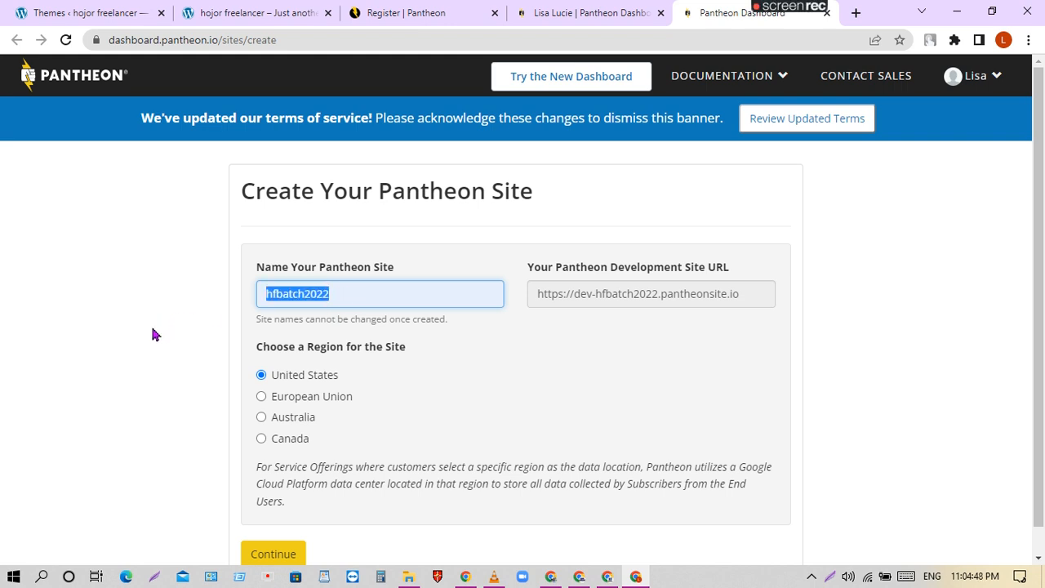
key("BackSpace")
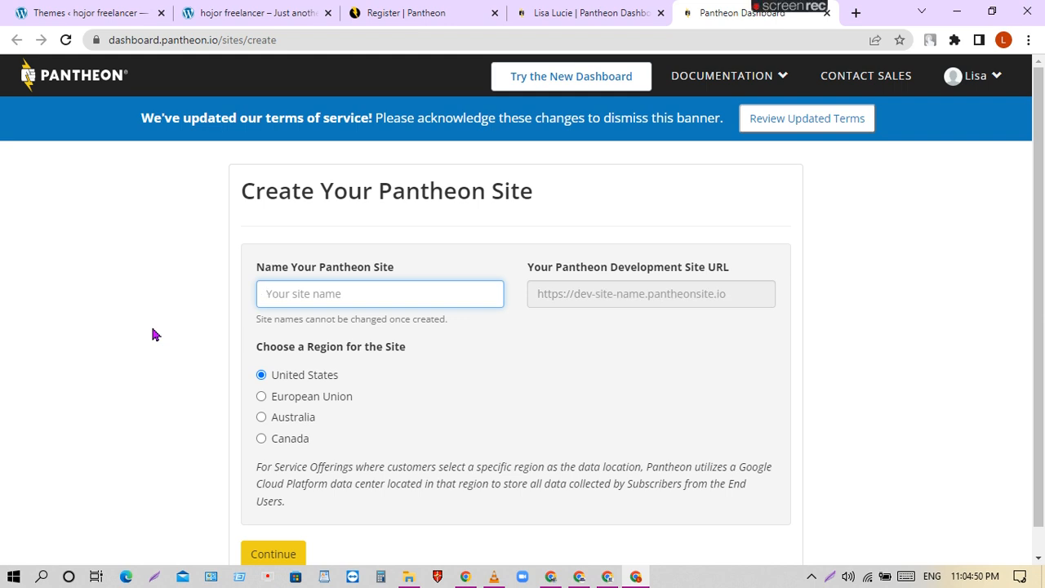
type("s")
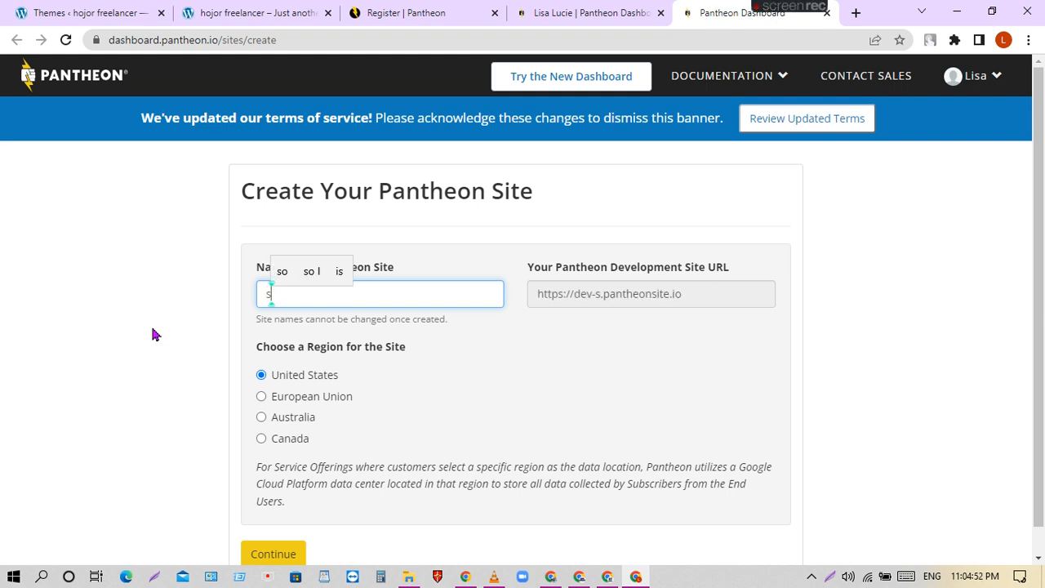
type("hop")
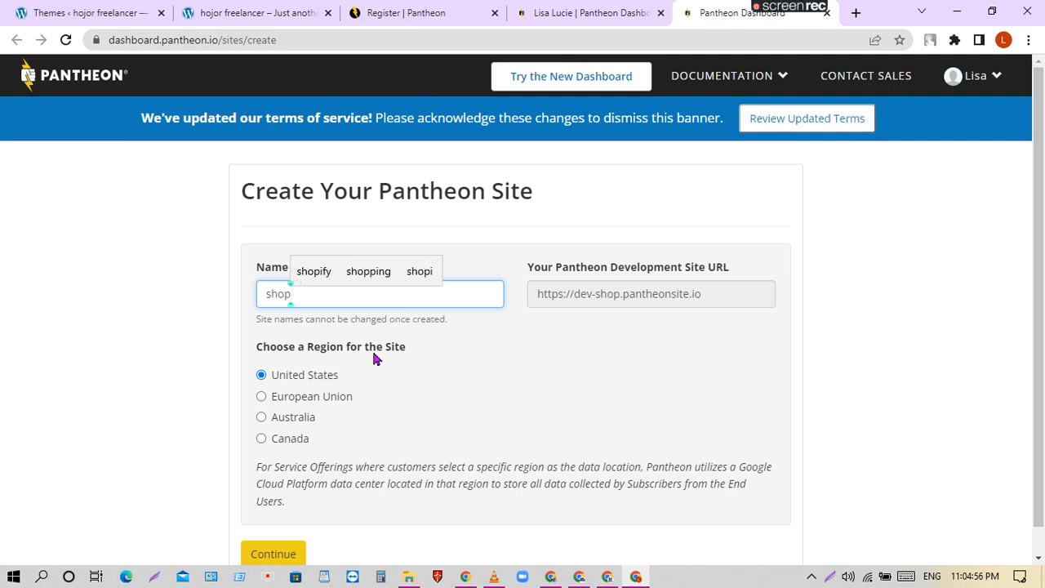
left_click(415, 322)
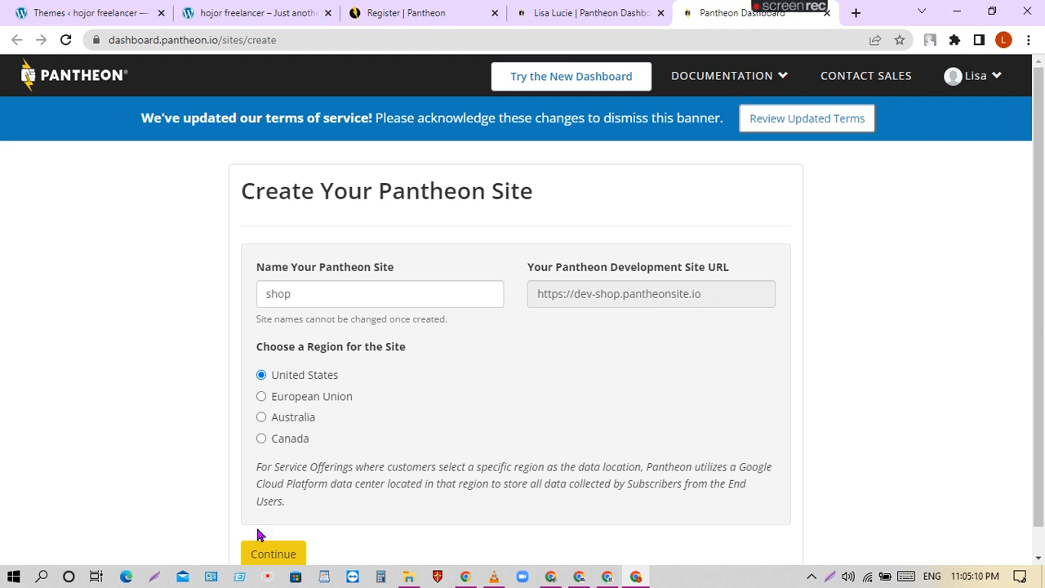
scroll(450, 420, "down", 1)
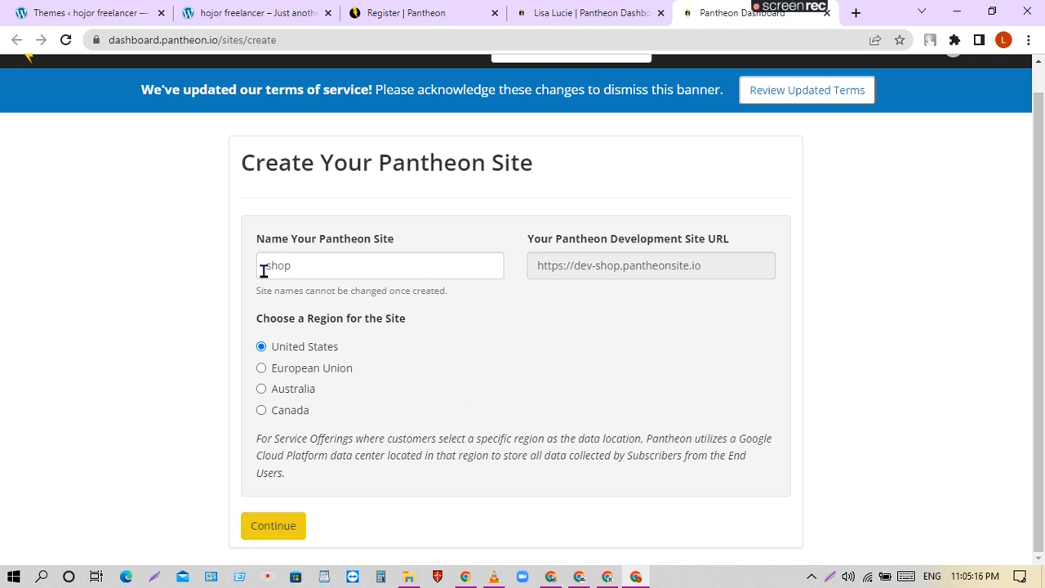
Try the site names shop, shopping and mart, each rejected as taken.
left_click(279, 529)
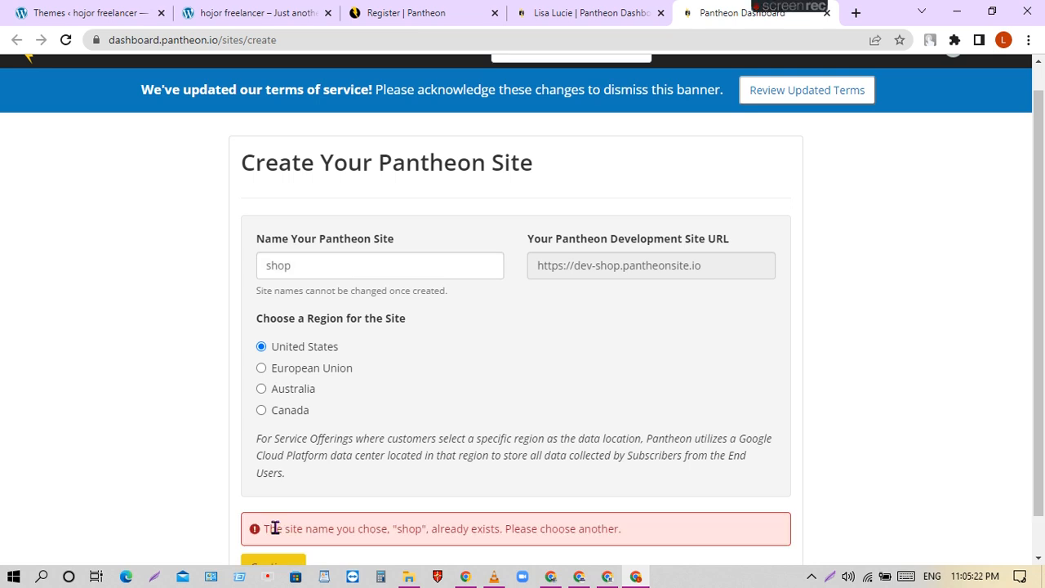
scroll(547, 373, "down", 1)
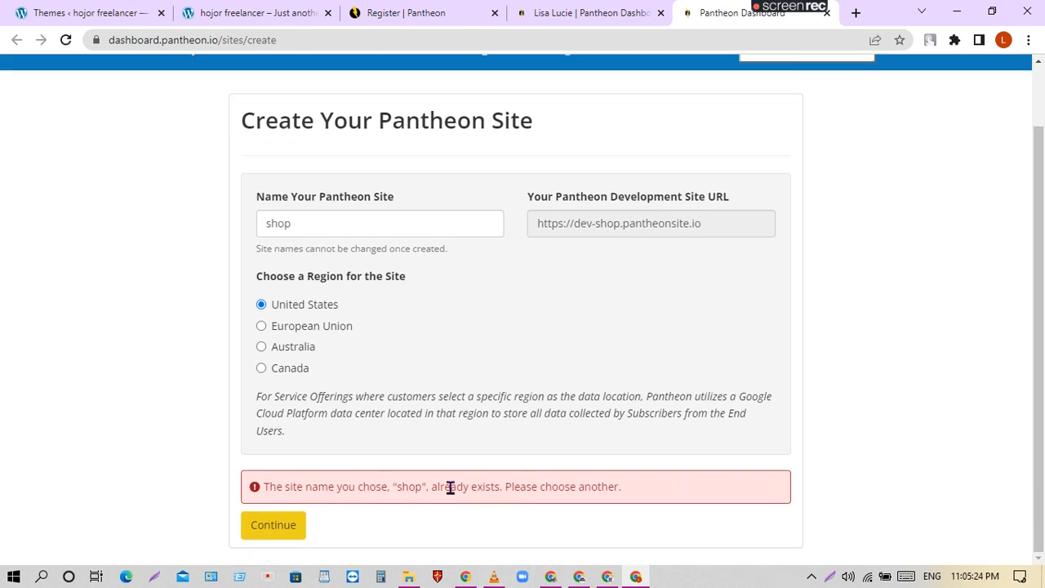
double_click(308, 224)
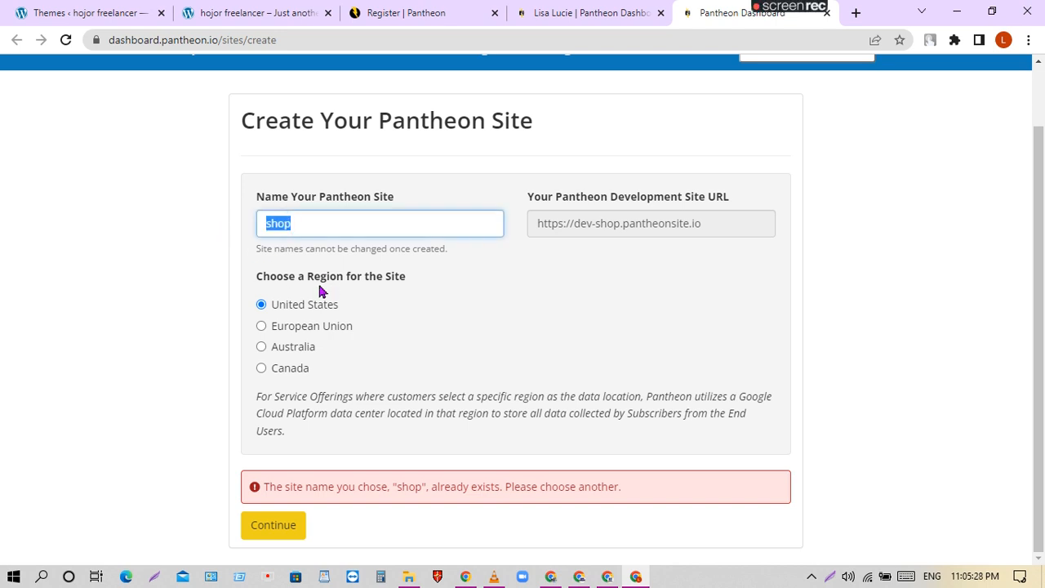
key("BackSpace")
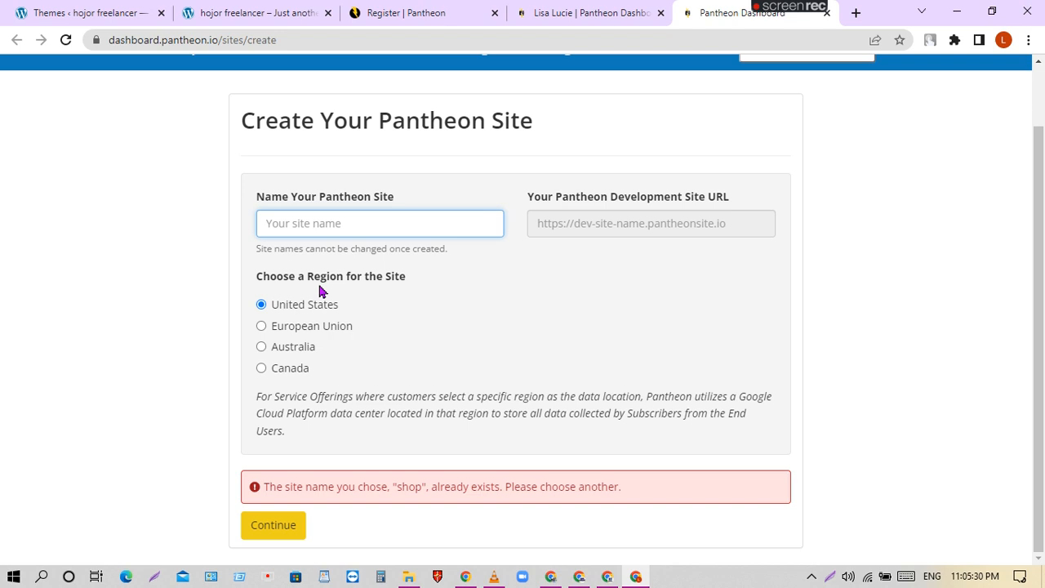
type("sh")
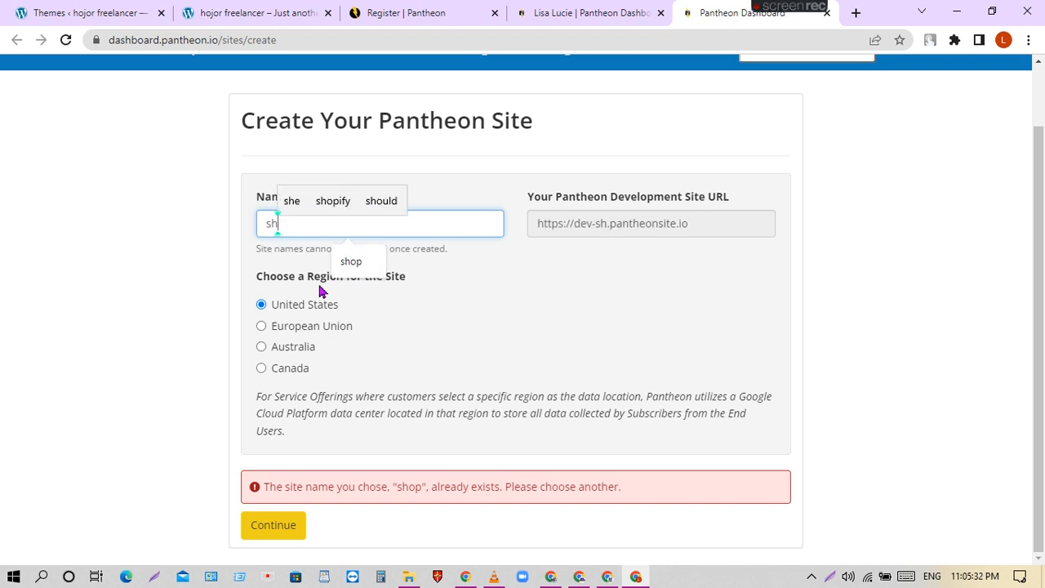
type("opp")
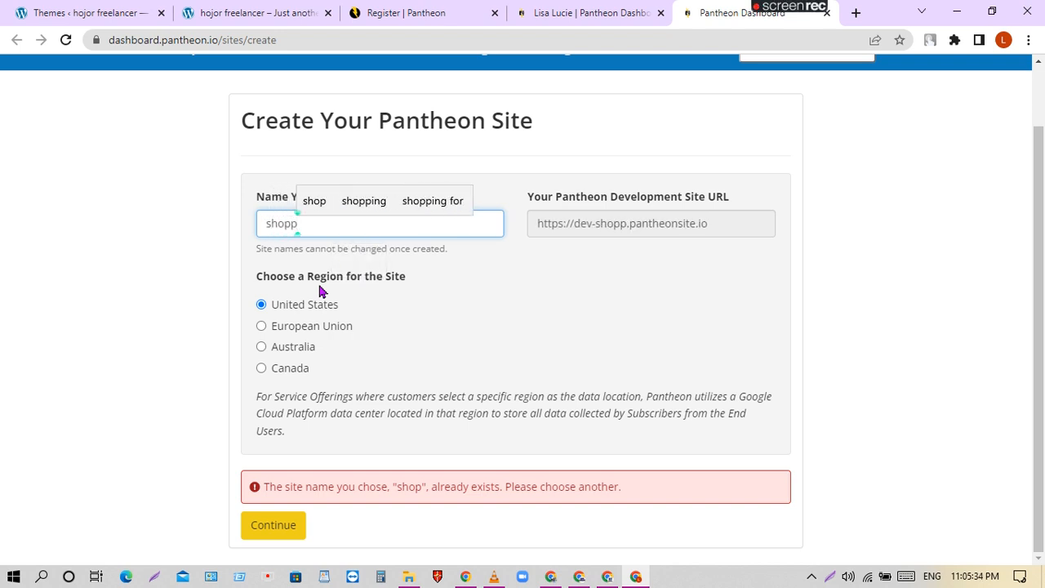
left_click(364, 211)
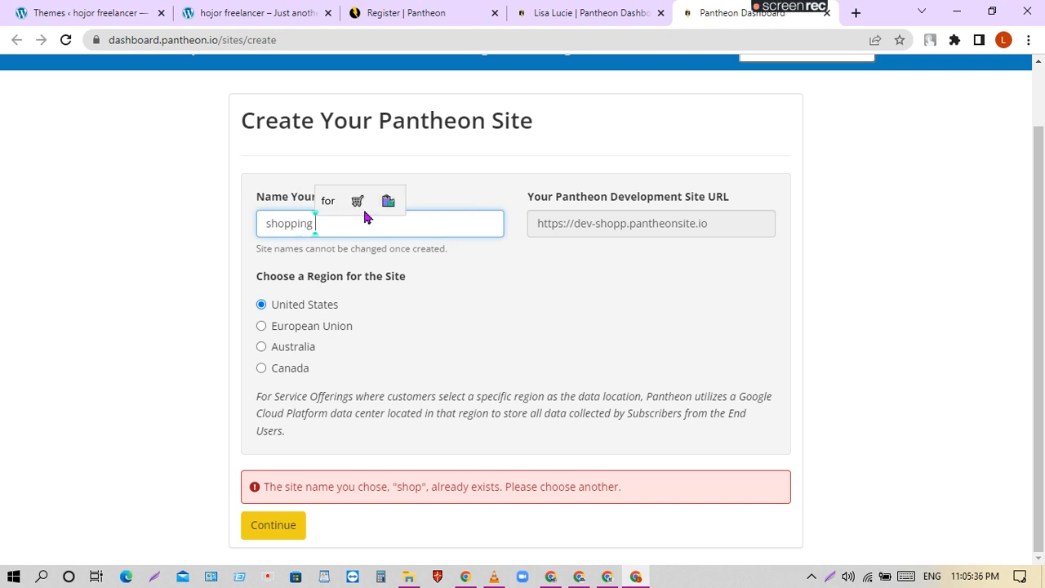
left_click(278, 532)
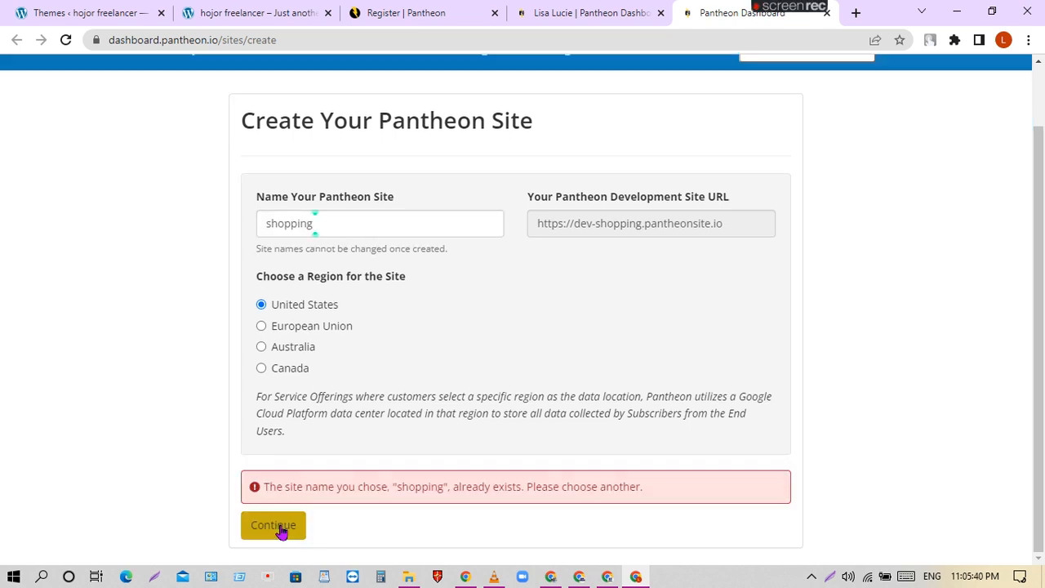
left_click_drag(334, 229, 150, 229)
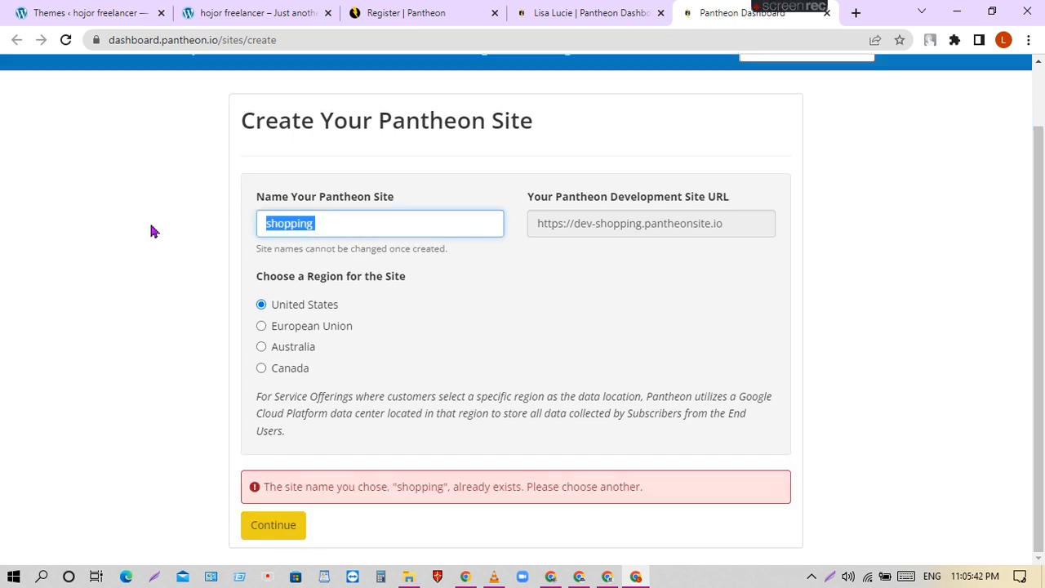
key("BackSpace")
type("m")
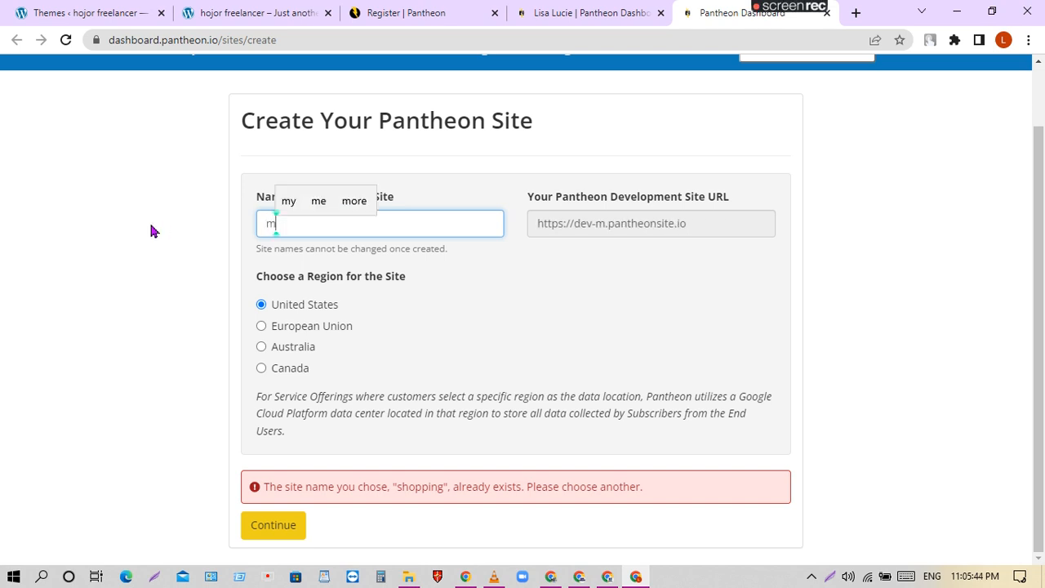
type("art")
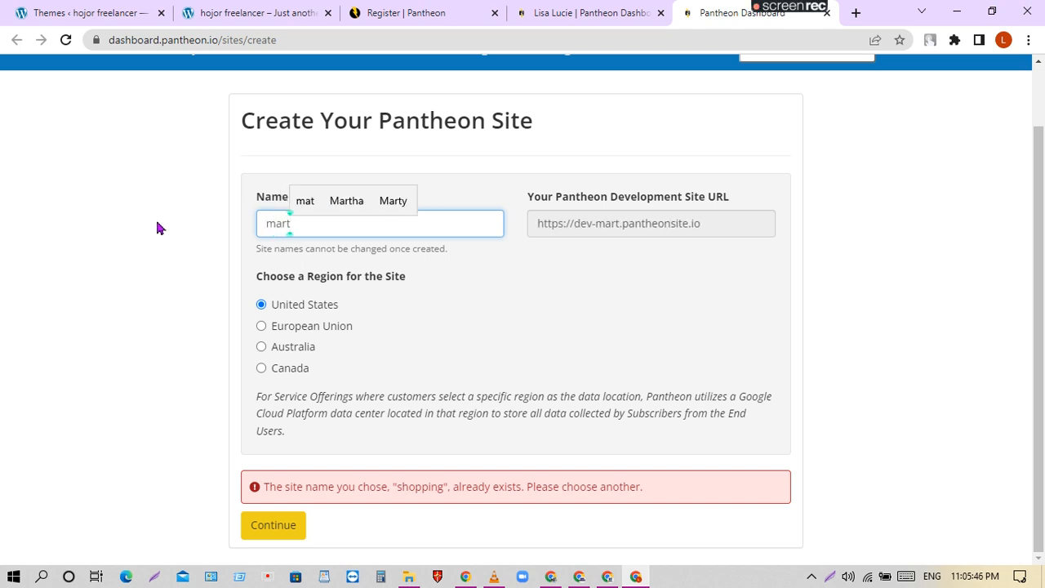
left_click(278, 528)
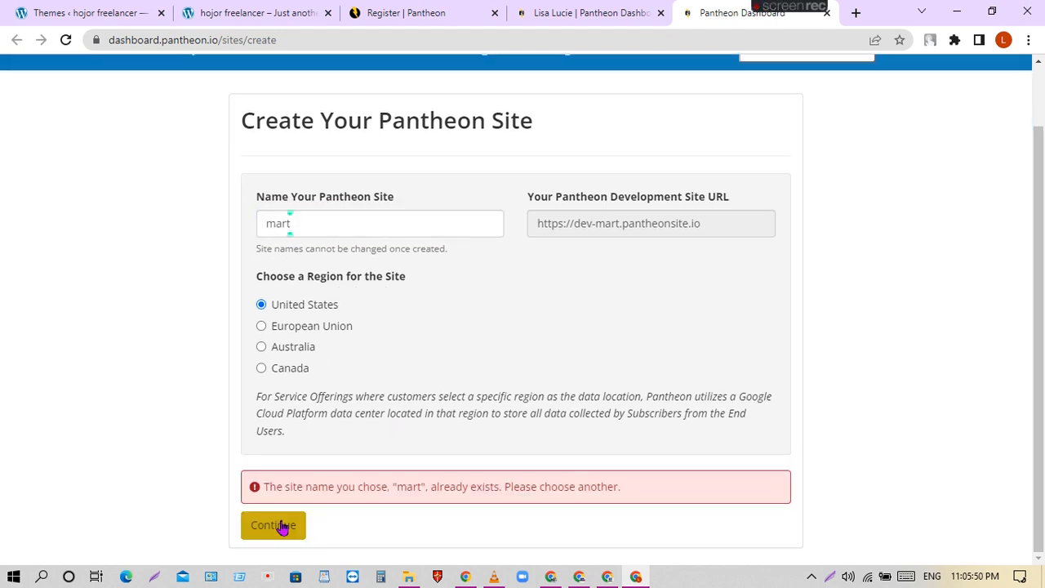
Try the site names shop1 and ashop, which both already exist.
left_click_drag(328, 224, 161, 228)
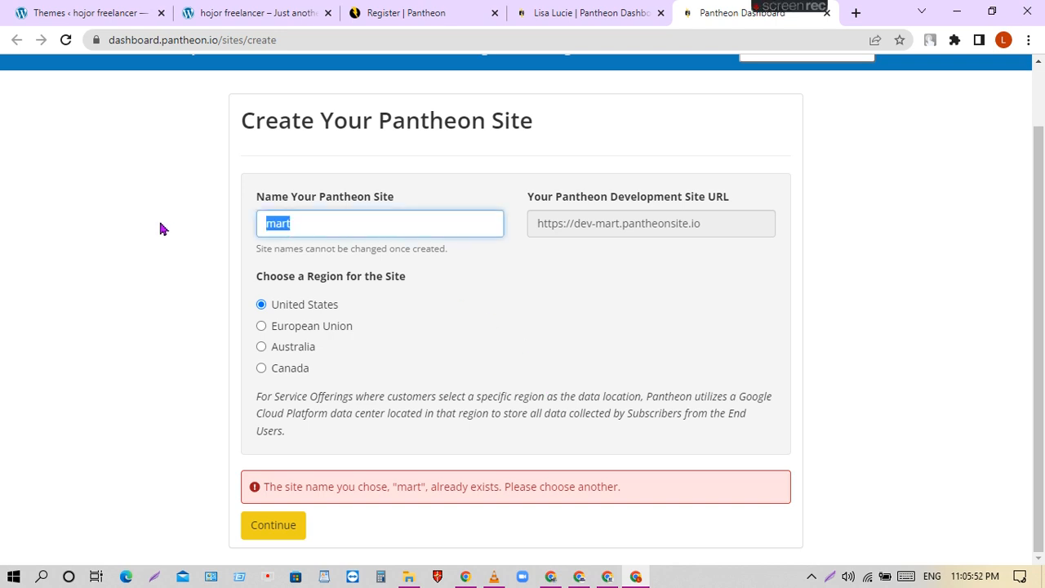
key("BackSpace")
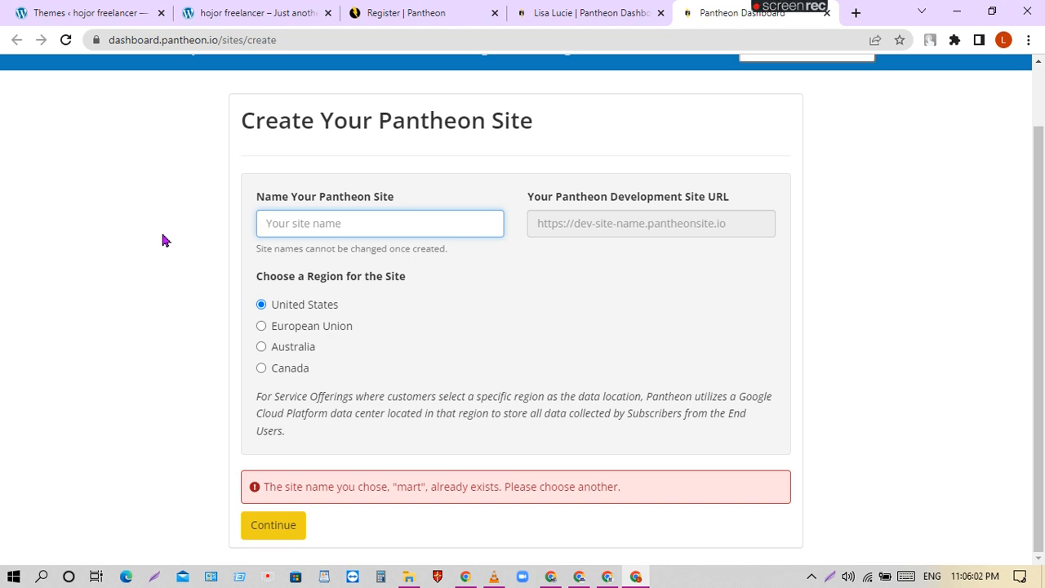
type("s")
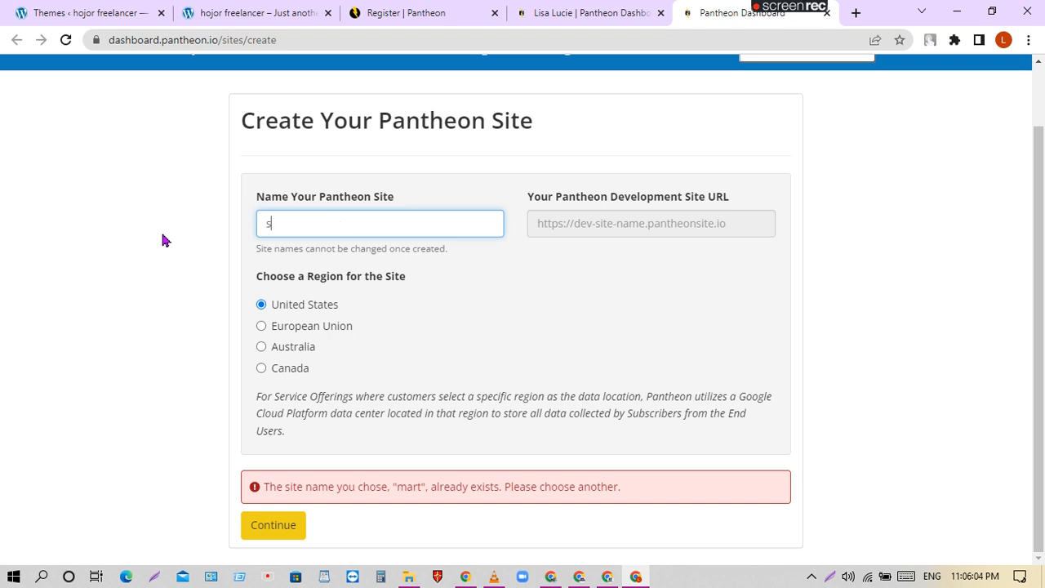
type("hop1")
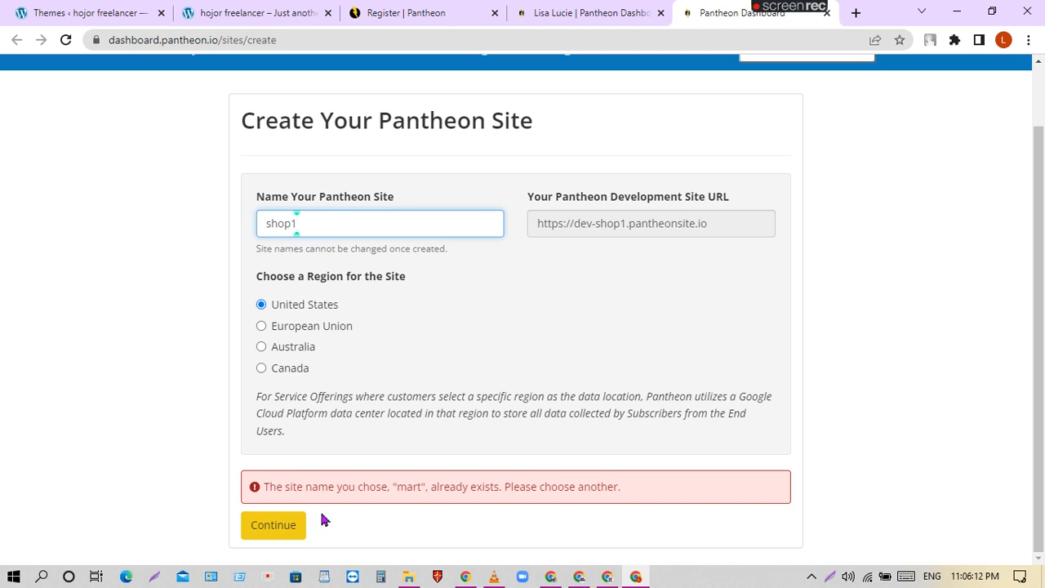
left_click(272, 527)
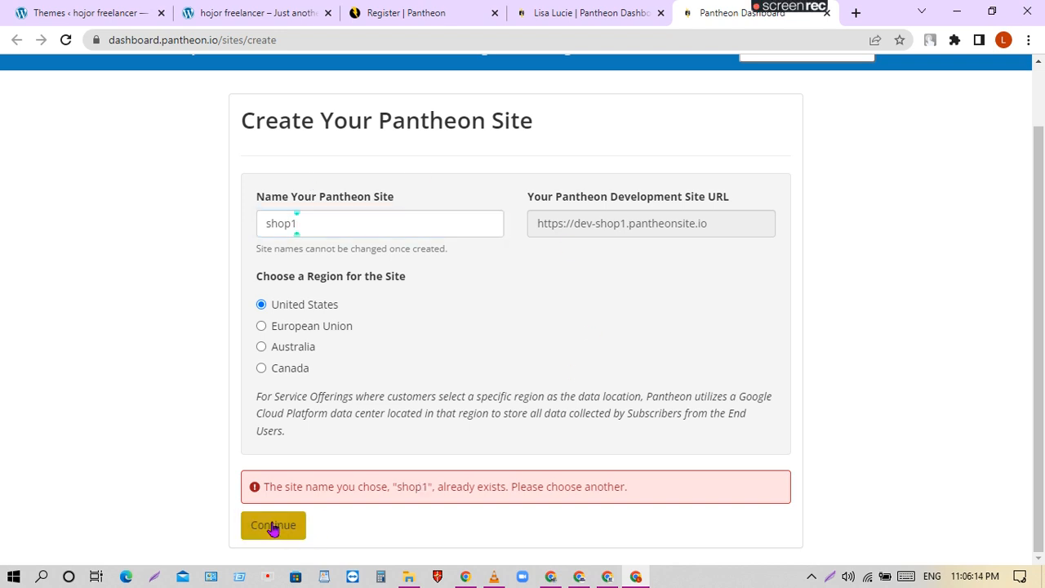
left_click(335, 221)
double_click(335, 221)
key("BackSpace")
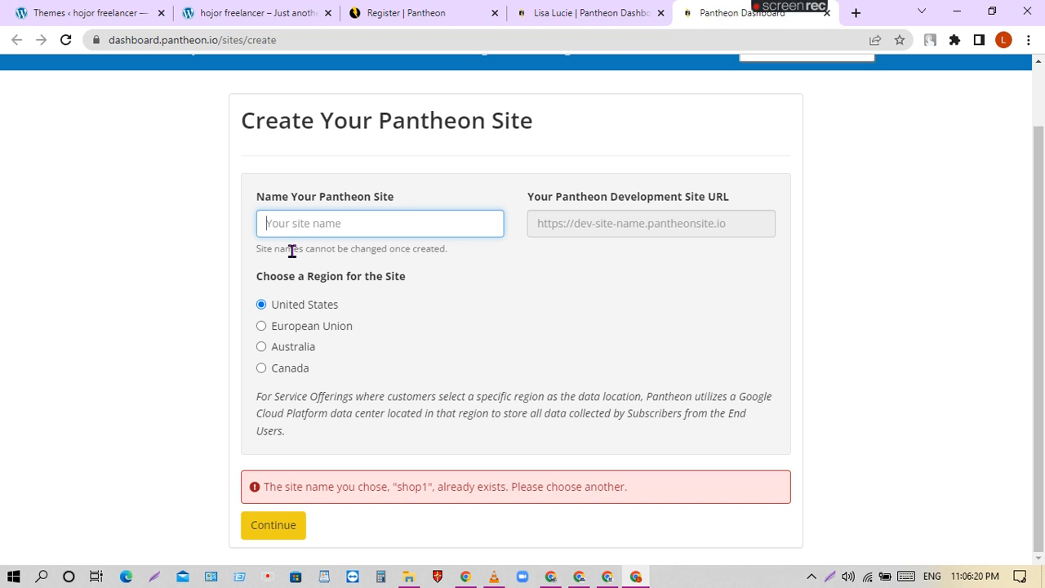
type("a")
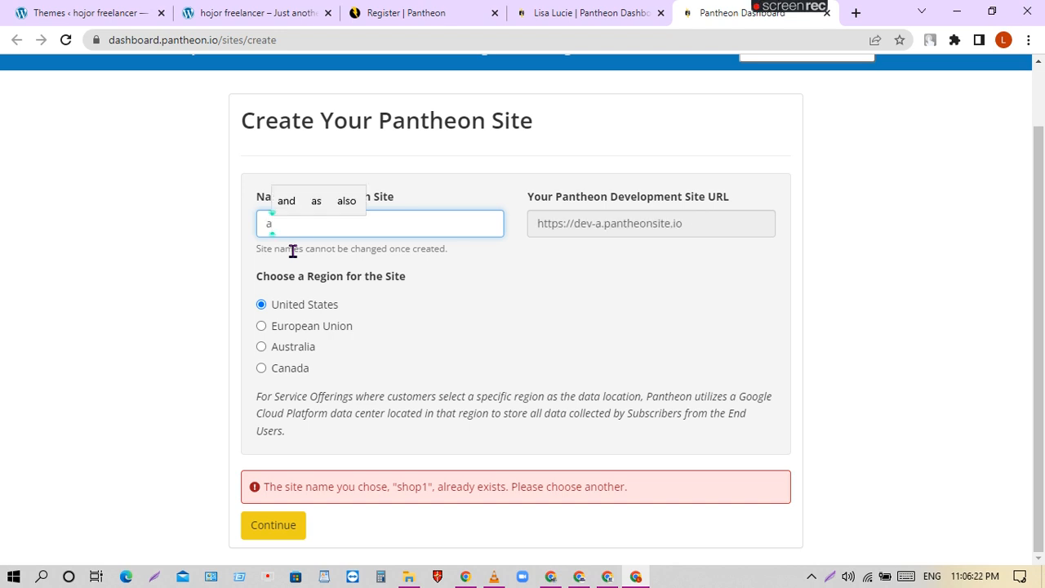
type("s")
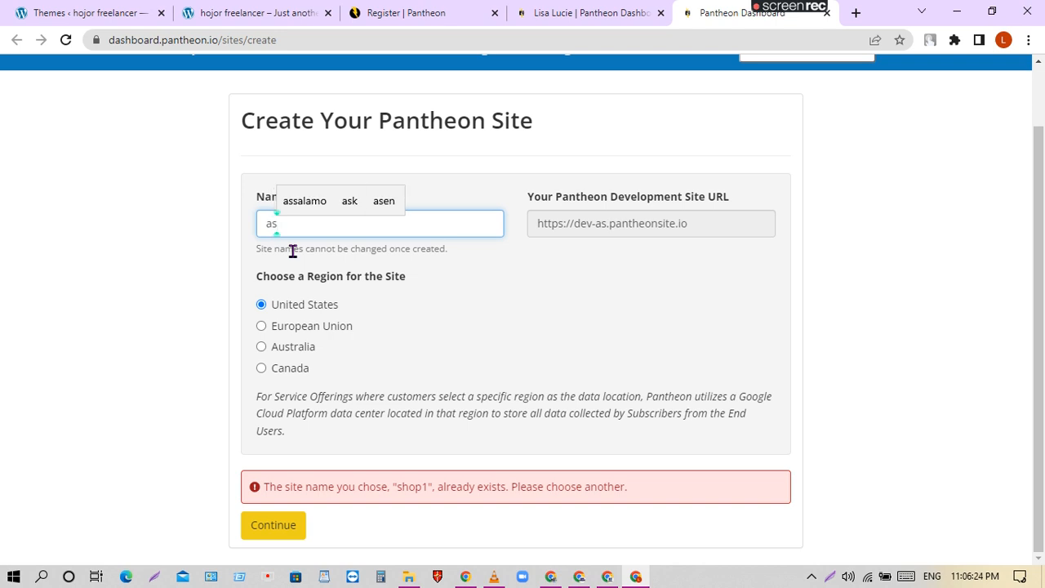
type("hop")
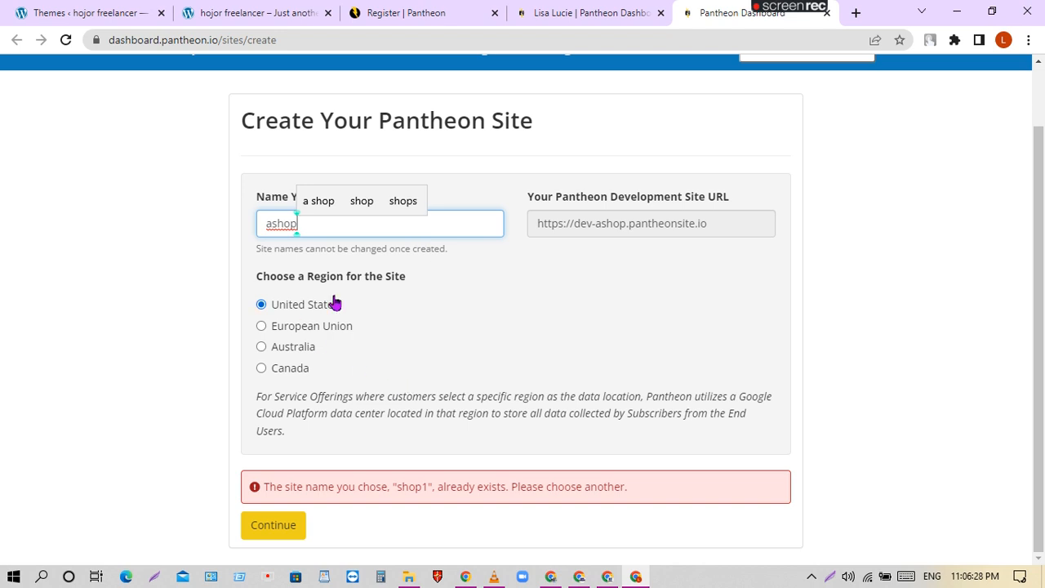
left_click(279, 526)
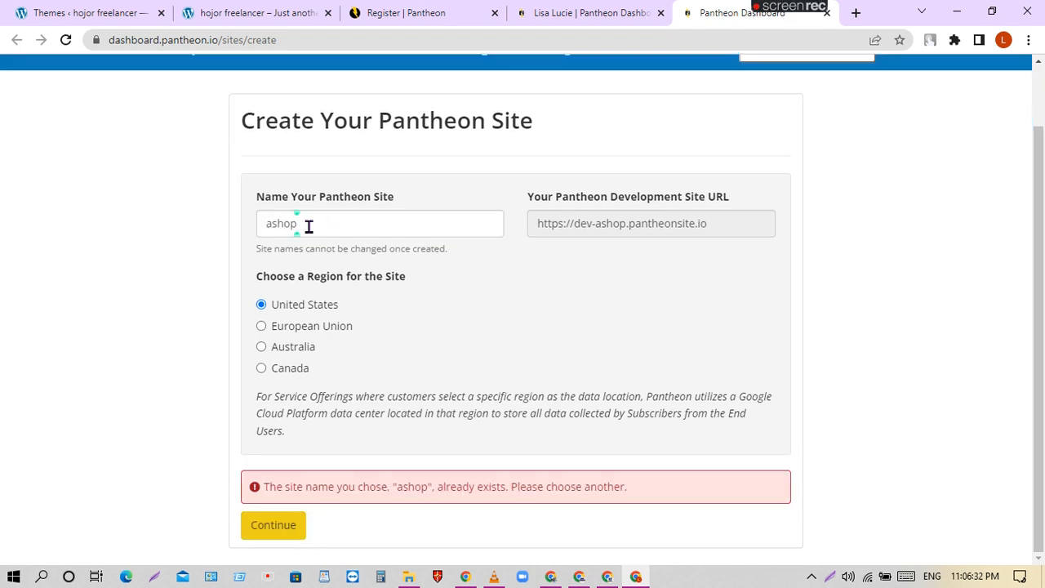
Rename the site to hfbatch199 and continue to the CMS choice.
double_click(309, 221)
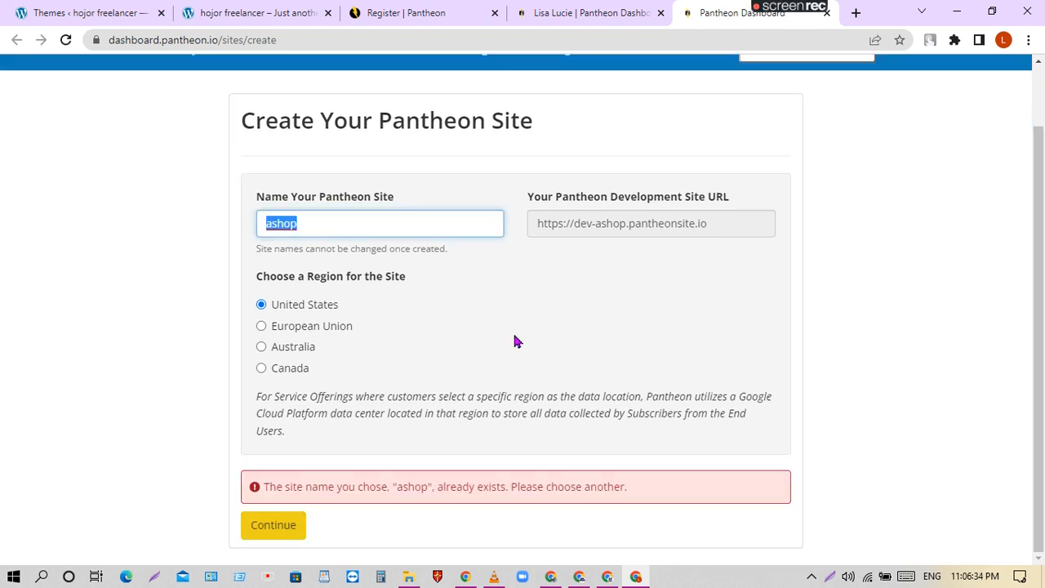
key("BackSpace")
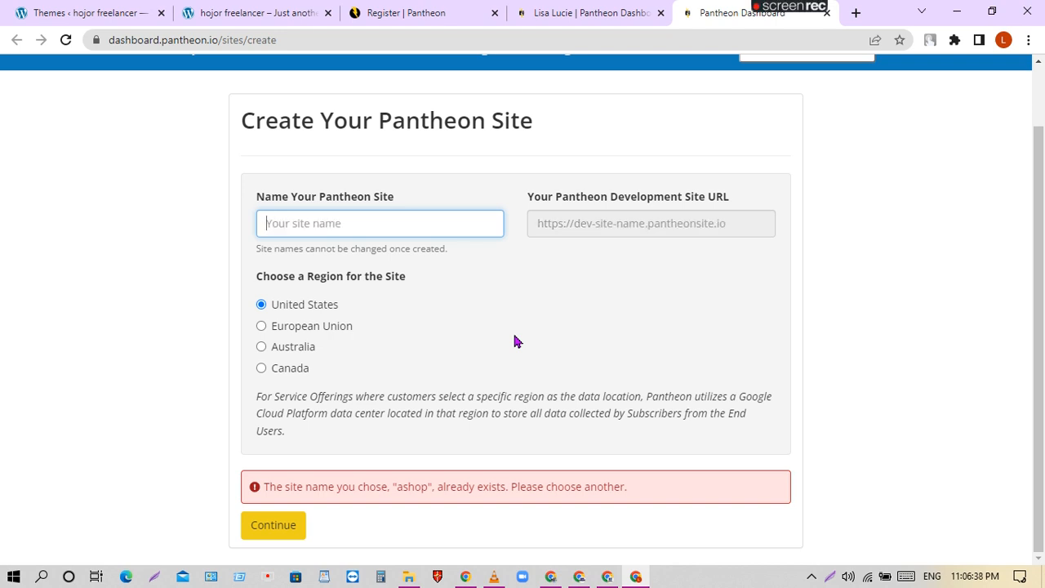
type("hf")
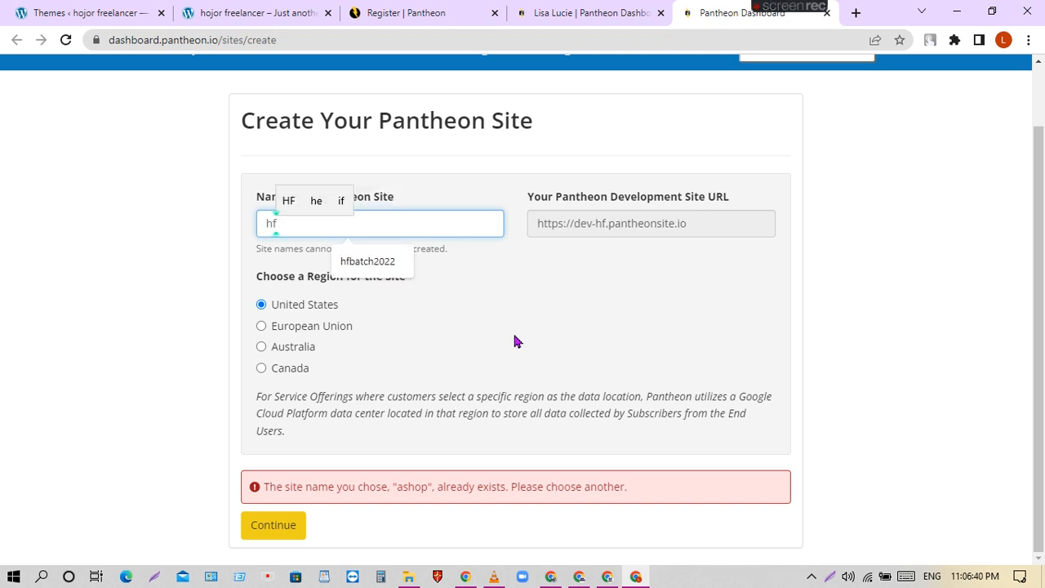
type("batch")
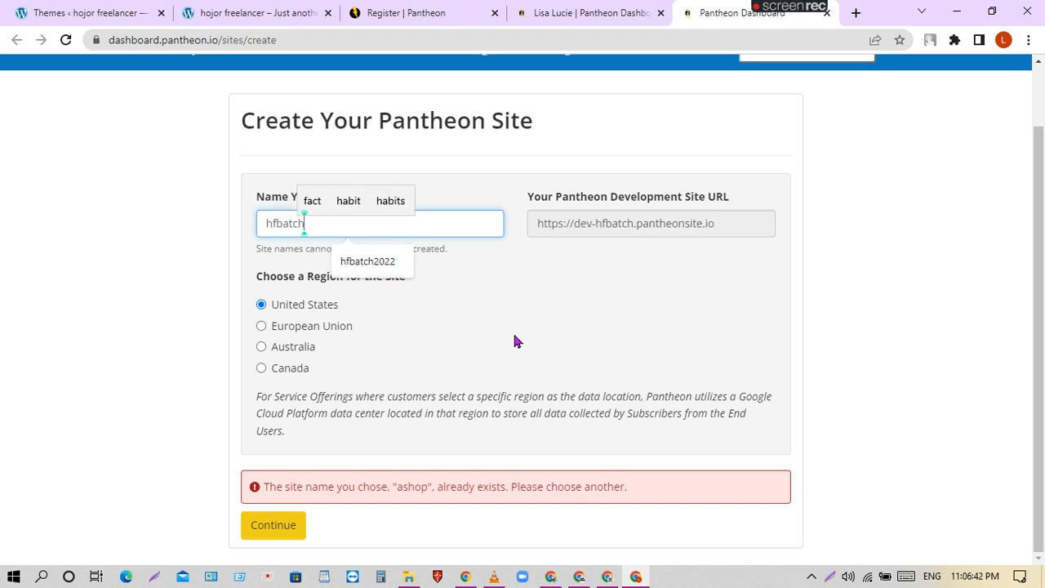
type("199")
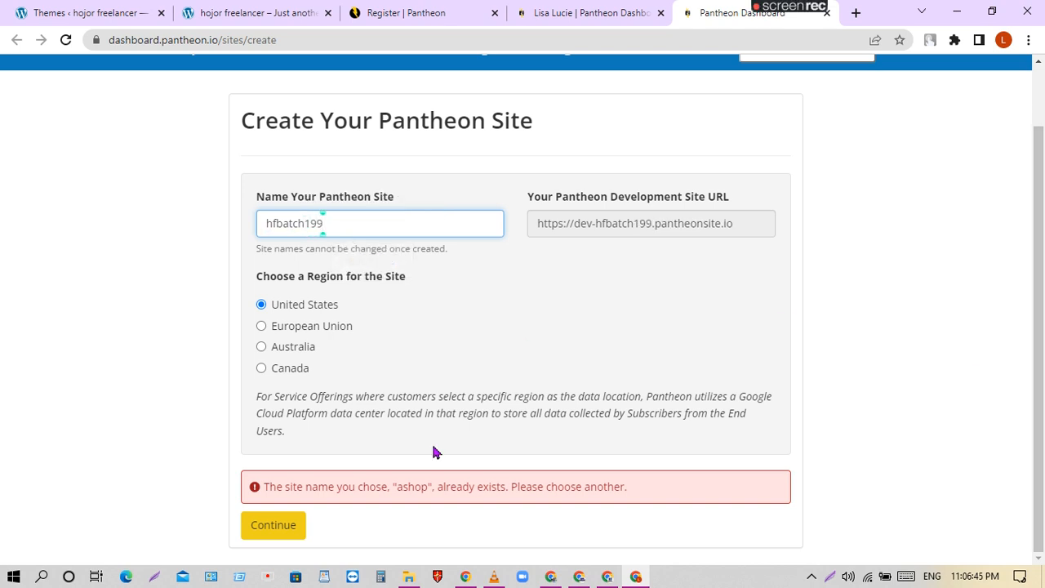
left_click(273, 527)
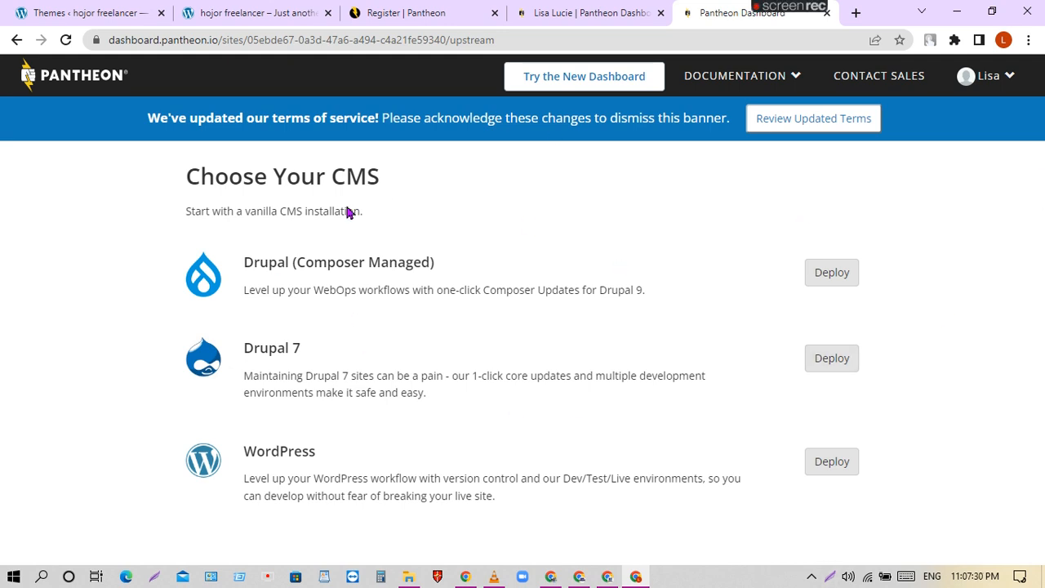
Deploy WordPress as hfbatch199's CMS and switch to the Canva window while it installs.
left_click(838, 464)
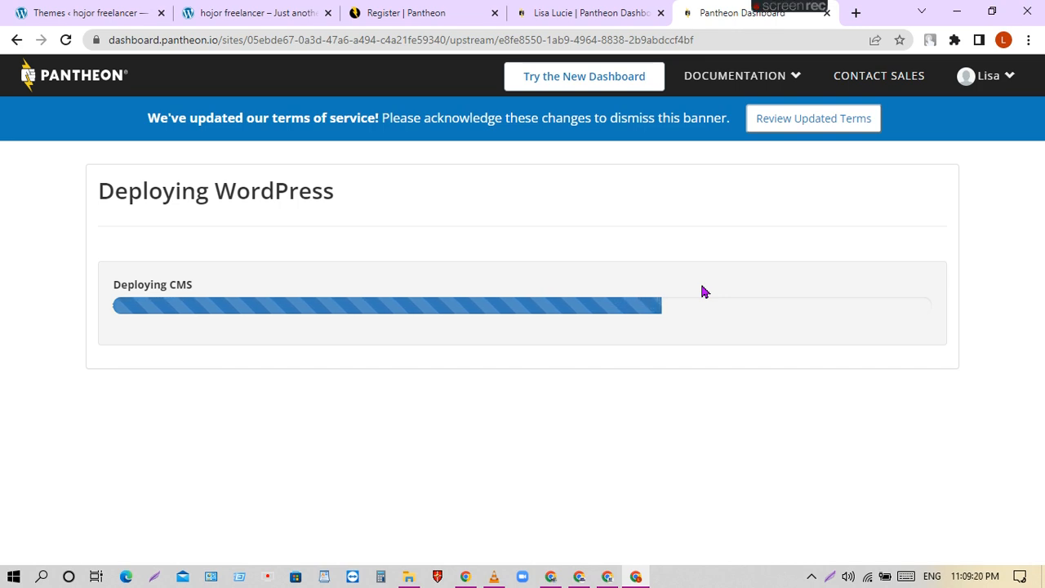
left_click(580, 577)
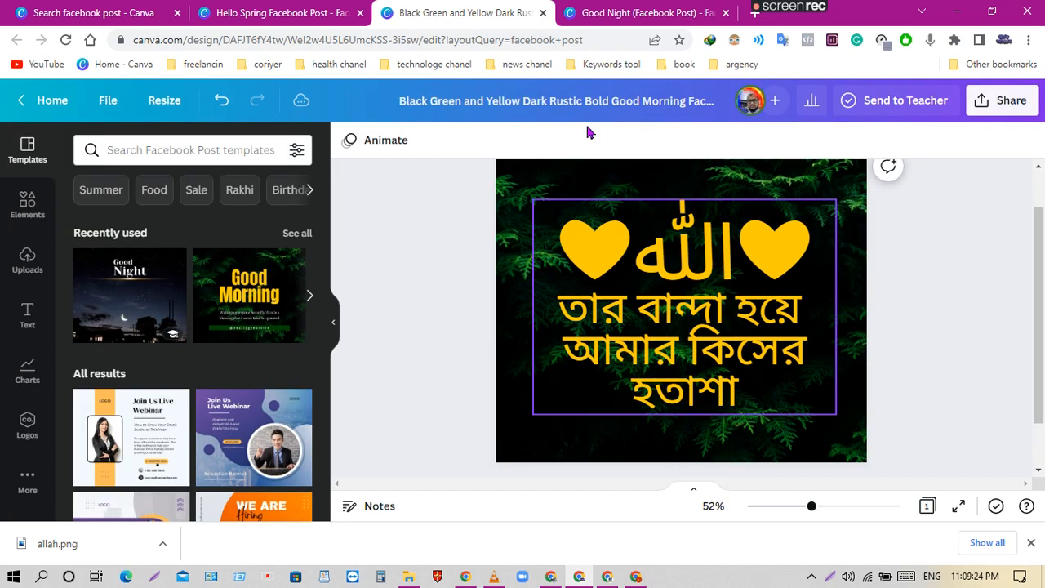
Back in the Google Meet presentation, view and then close the participant list.
left_click(608, 577)
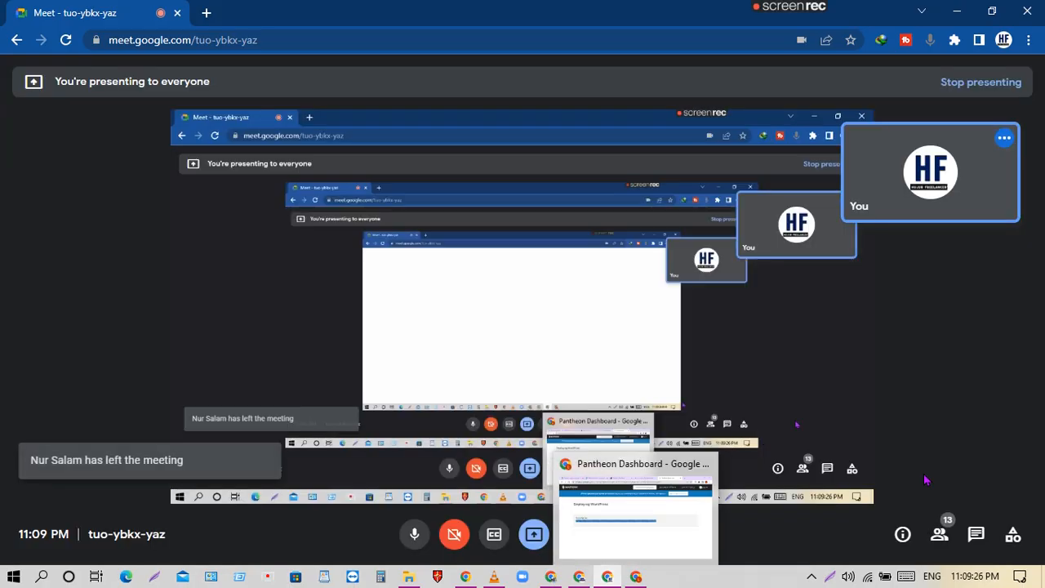
left_click(933, 551)
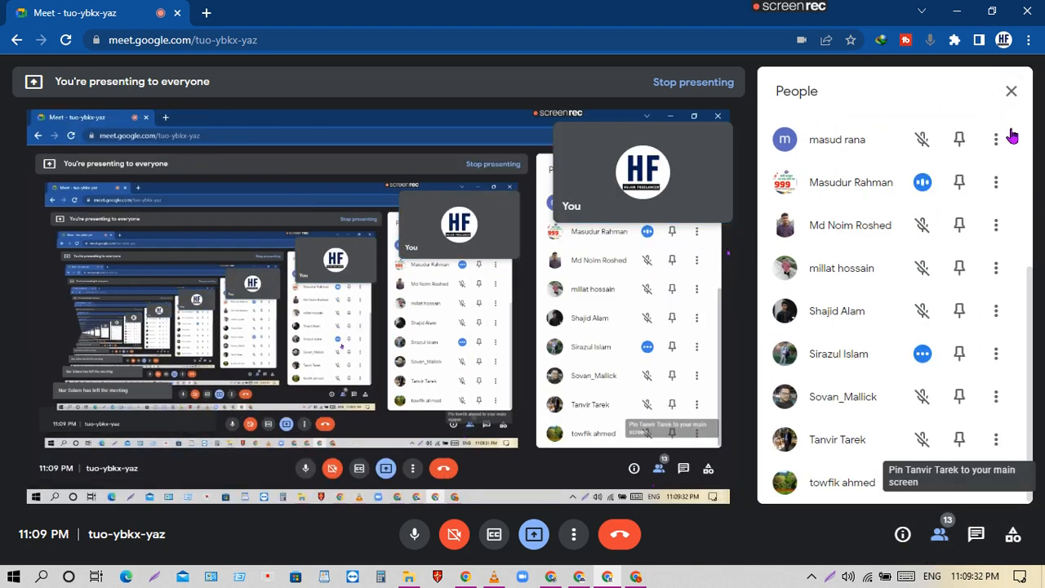
left_click(1011, 91)
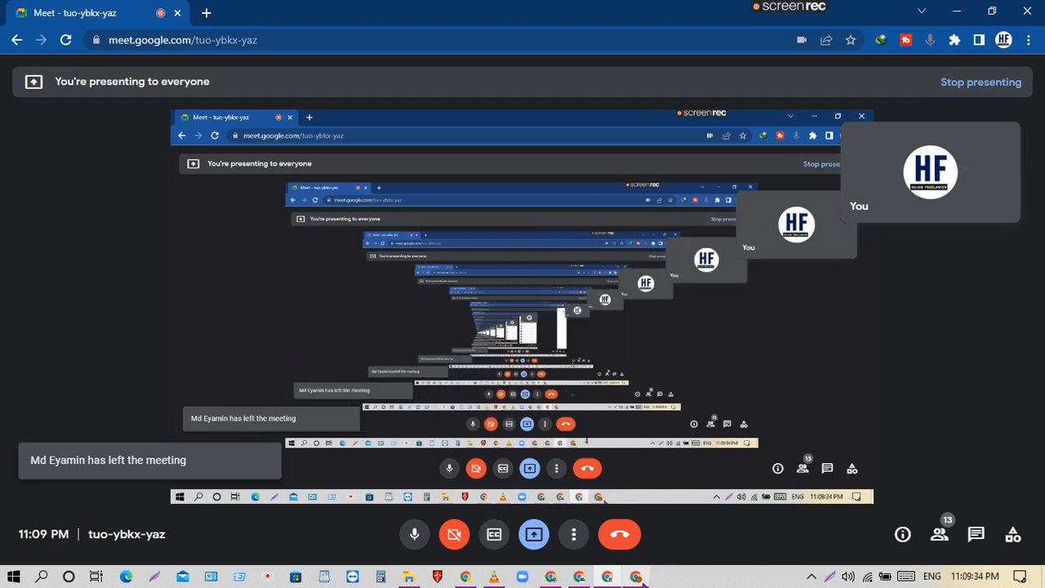
Flip to Canva and back to Meet, then bring the Facebook window forward.
mouse_move(637, 578)
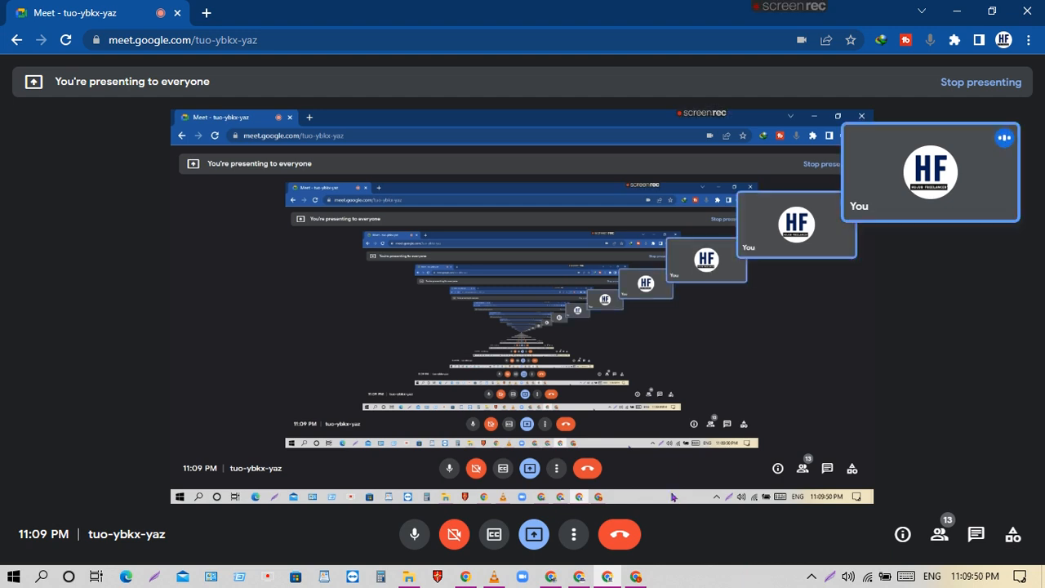
left_click(581, 577)
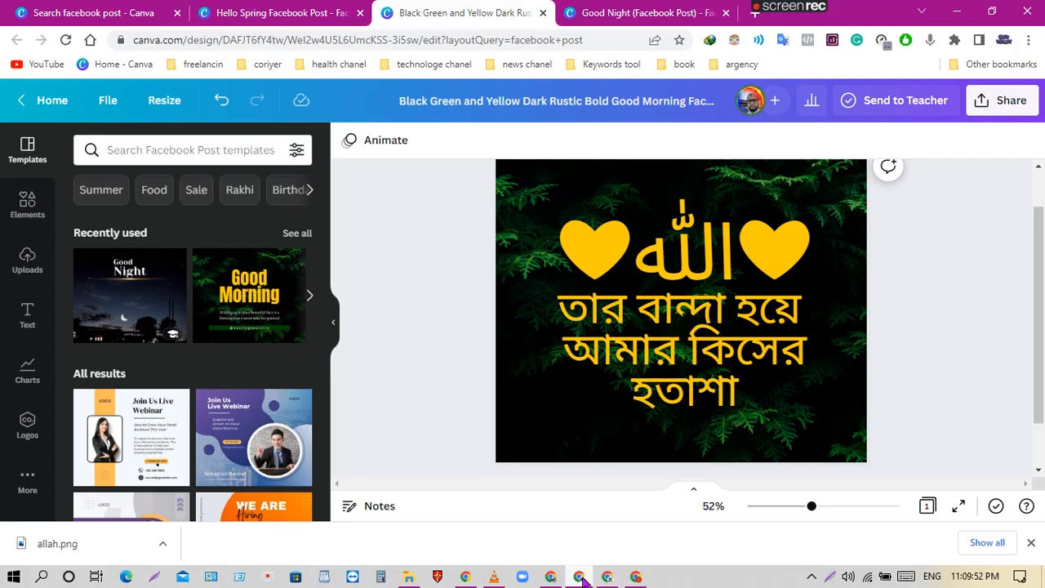
left_click(607, 578)
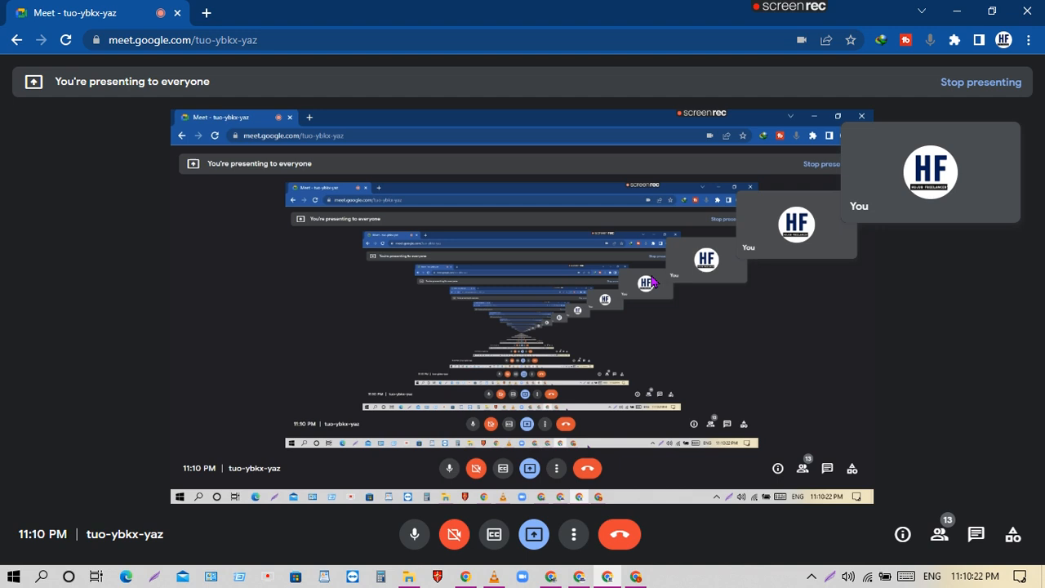
mouse_move(583, 581)
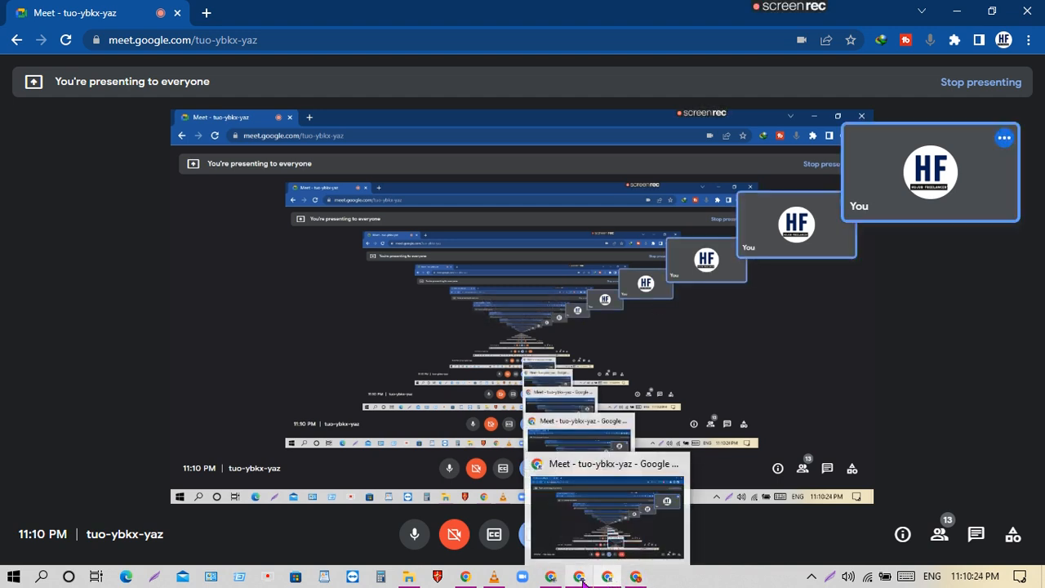
left_click(550, 577)
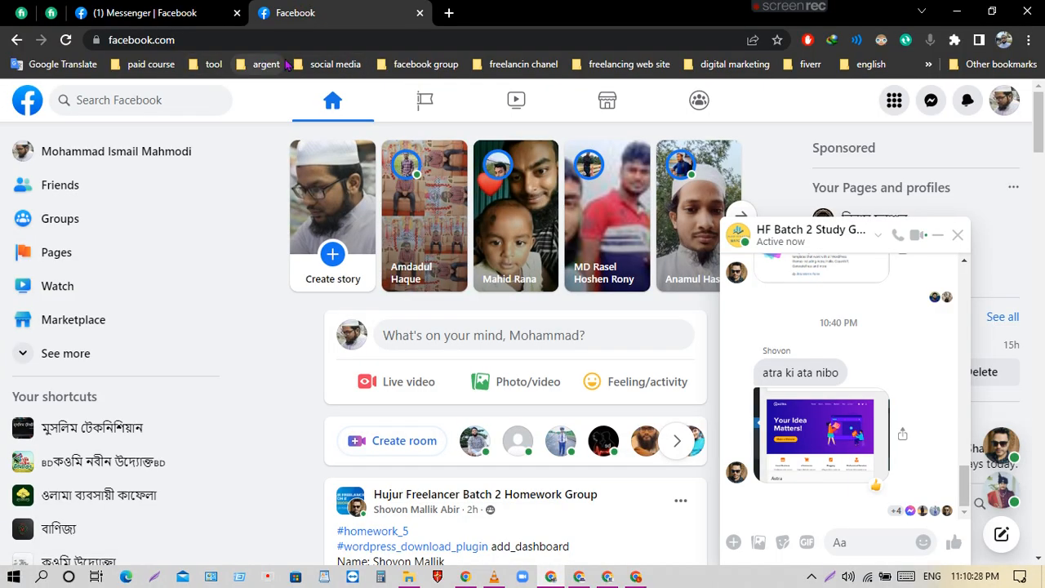
Open Hujur Freelancer Batch 2 Homework Group from the facebook group bookmarks and close Messenger.
left_click(426, 64)
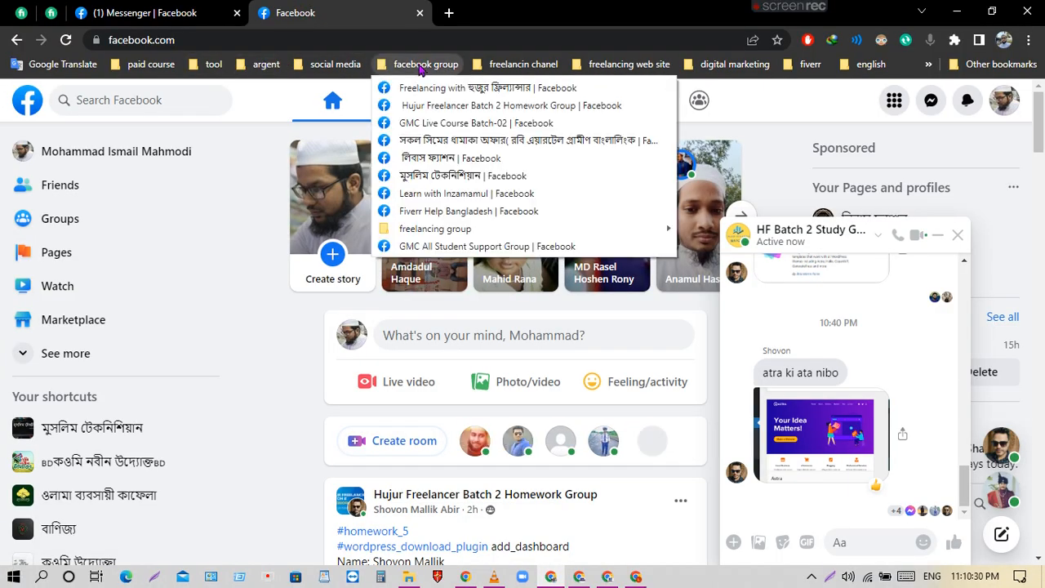
left_click(512, 110)
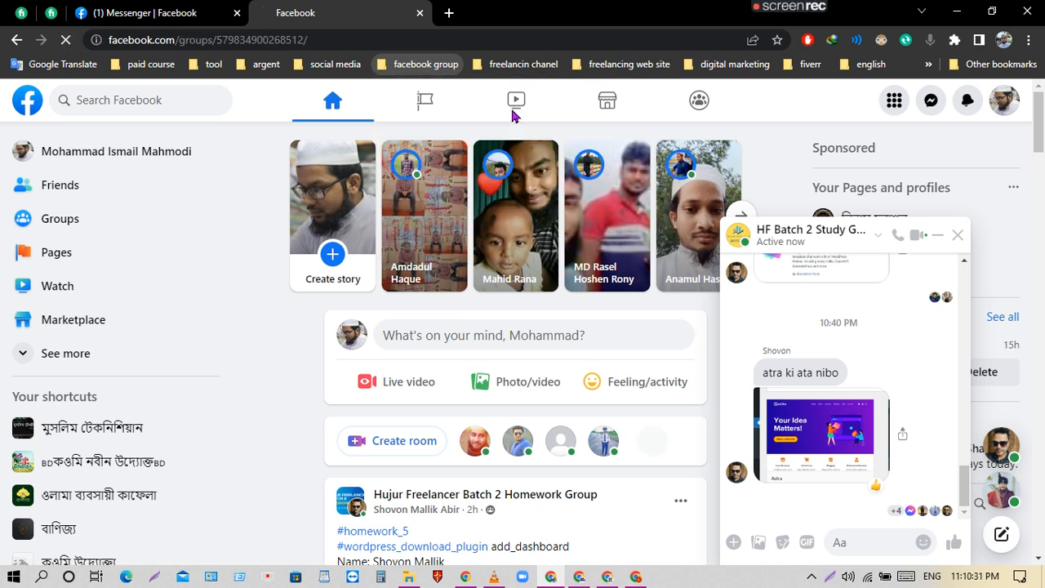
left_click(218, 9)
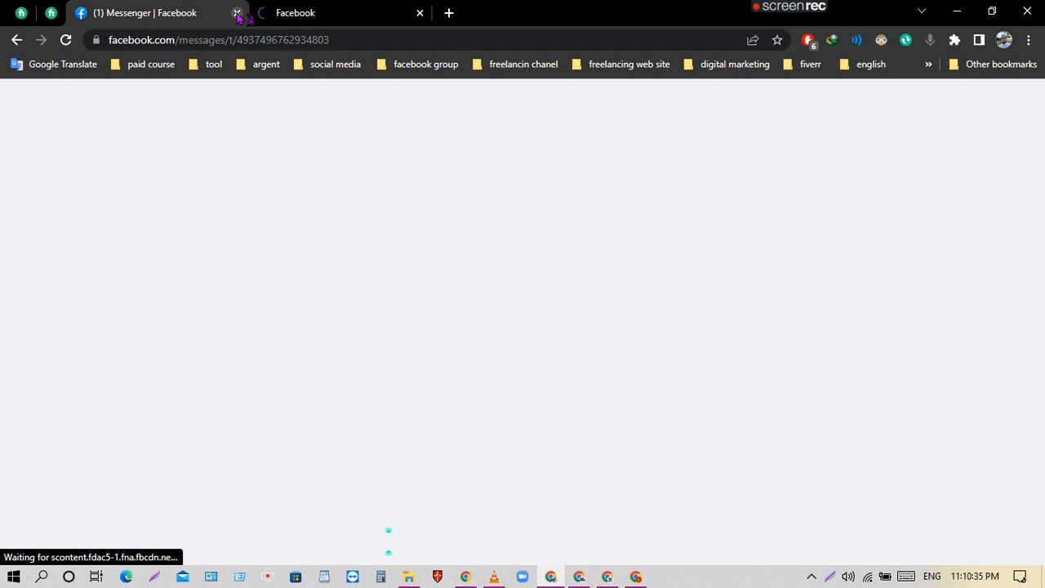
left_click(237, 13)
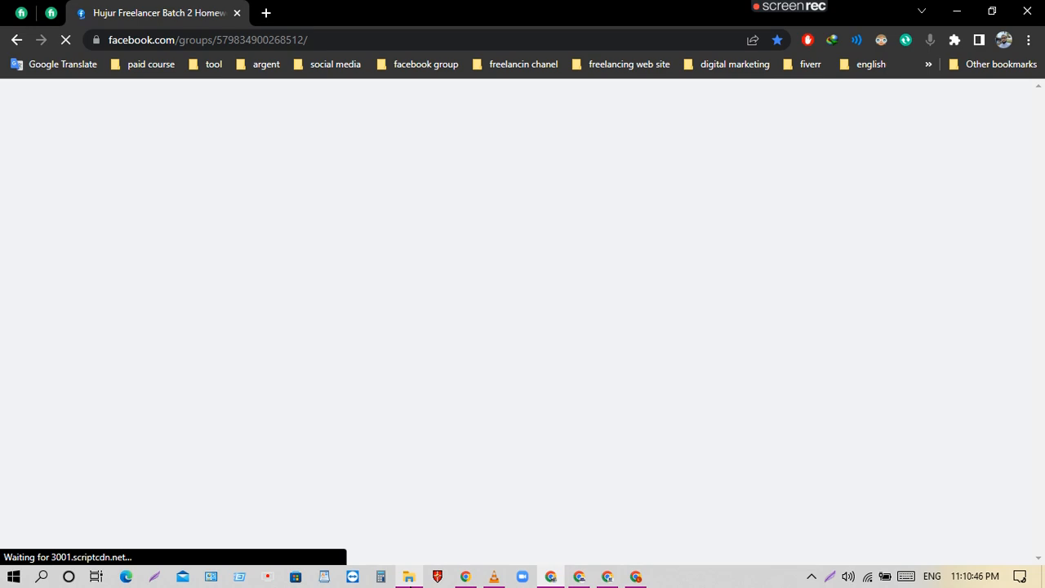
Open the class recordings folder inside 'fixing Google merchant center' on the freelancing (G:) drive.
mouse_move(408, 577)
left_click(408, 506)
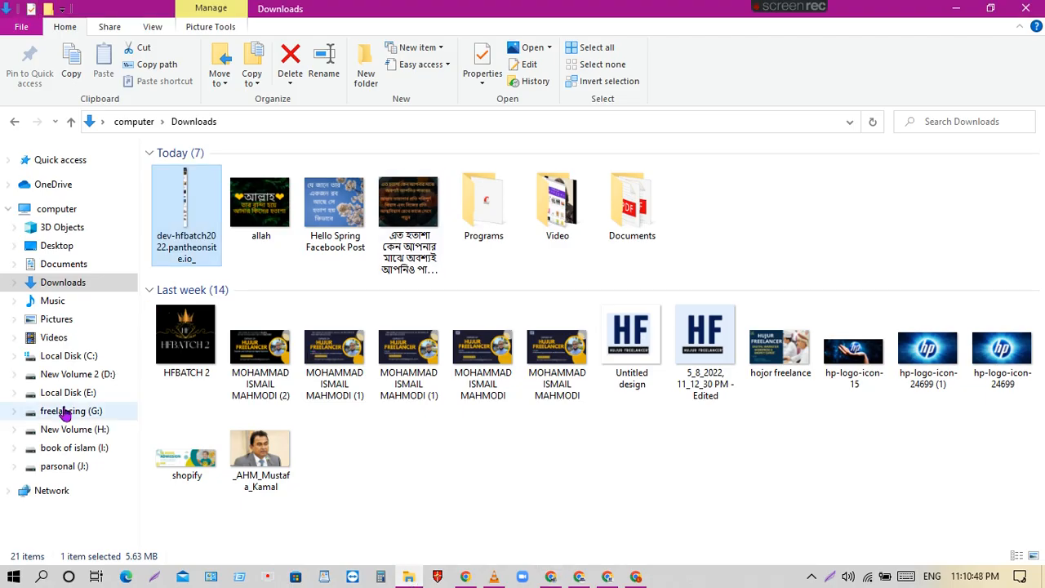
left_click(93, 412)
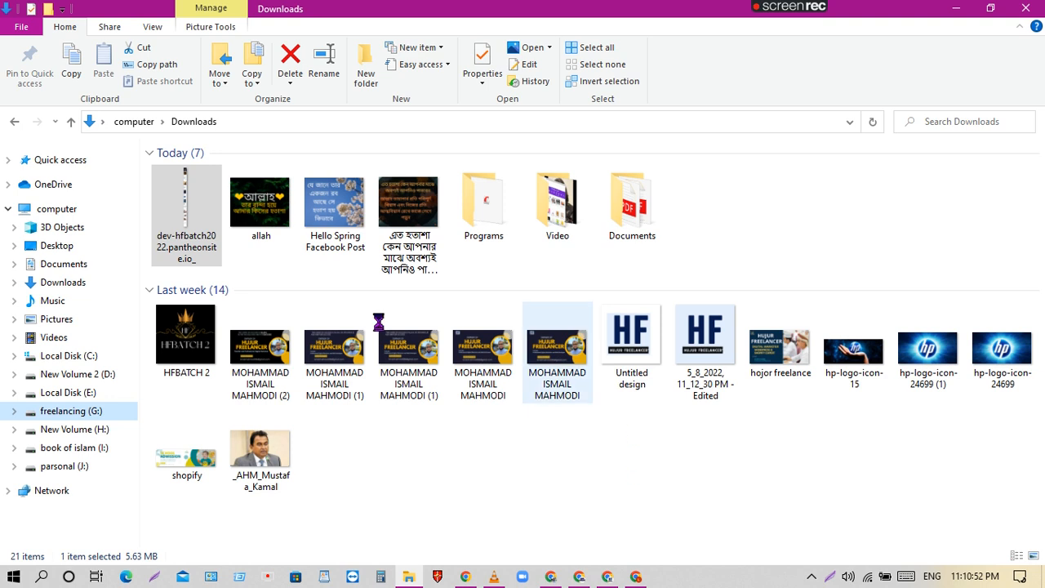
left_click(606, 216)
double_click(606, 216)
left_click(287, 184)
double_click(287, 184)
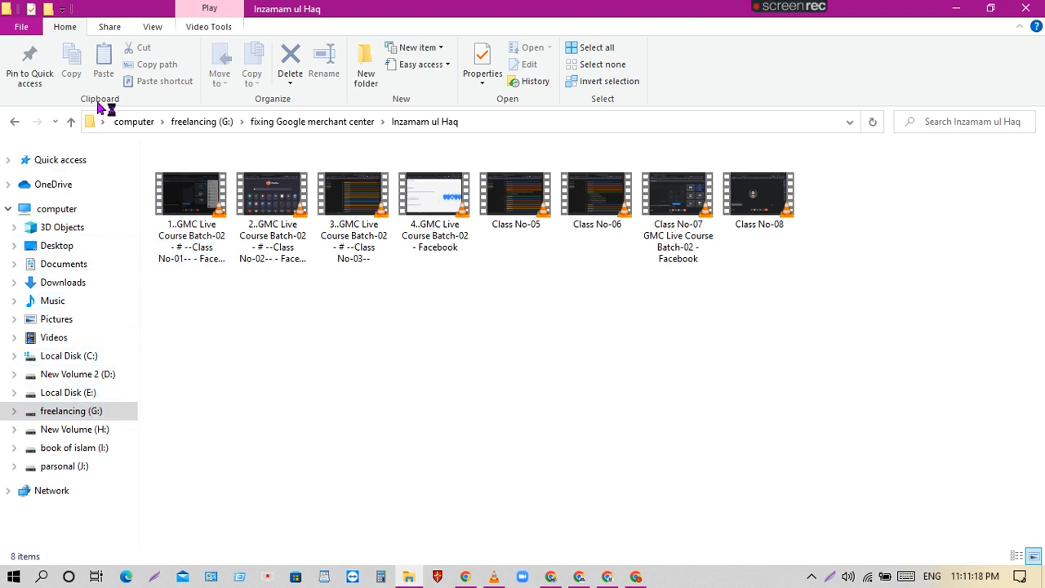
Go up to the parent folder and return to Pantheon's completed WordPress deployment.
left_click(72, 122)
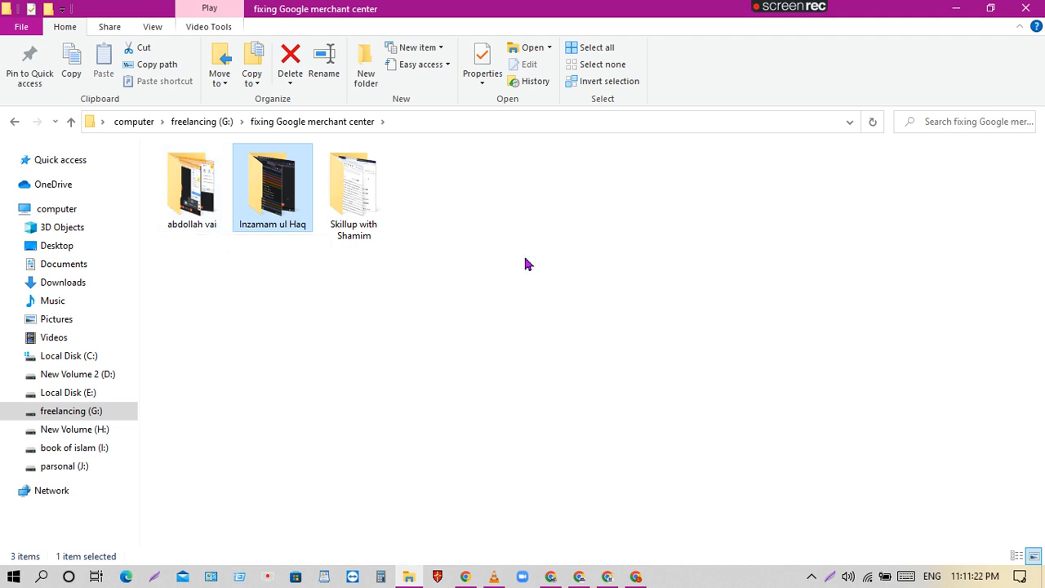
mouse_move(587, 578)
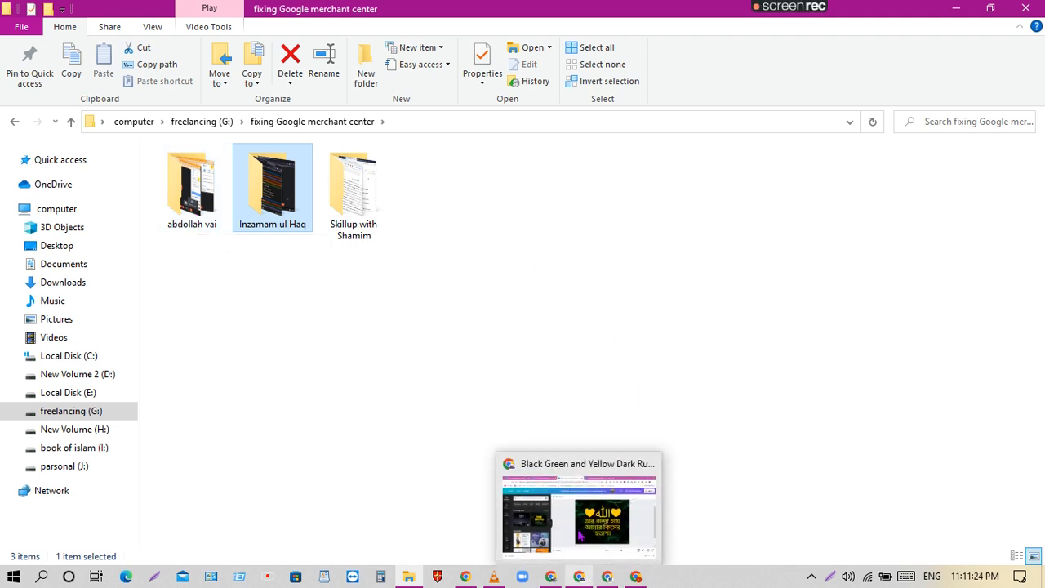
left_click(605, 578)
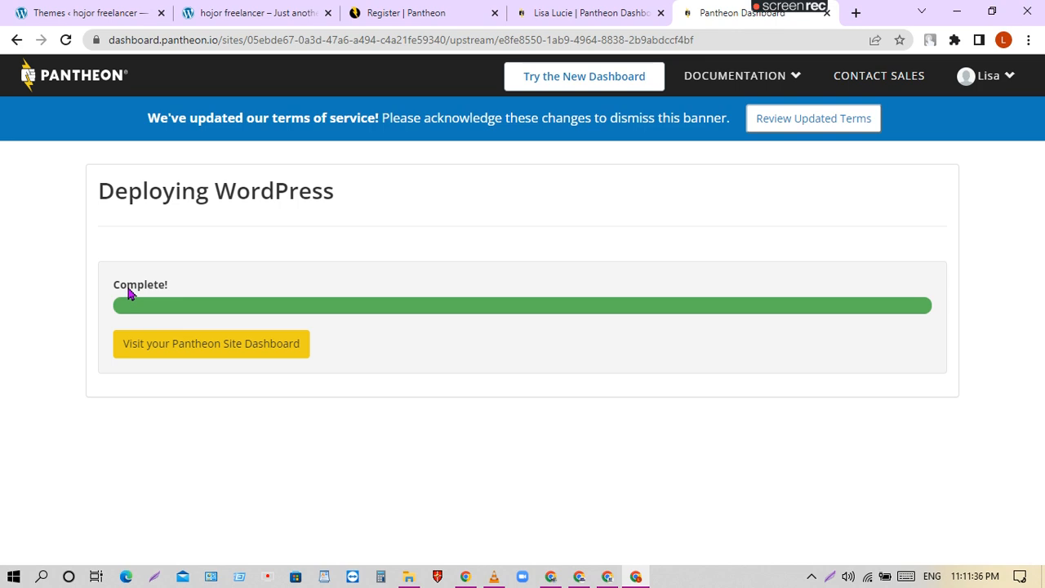
Follow 'Visit your Pantheon Site Dashboard' to reach hfbatch199's Dev environment in SFTP mode.
left_click(259, 351)
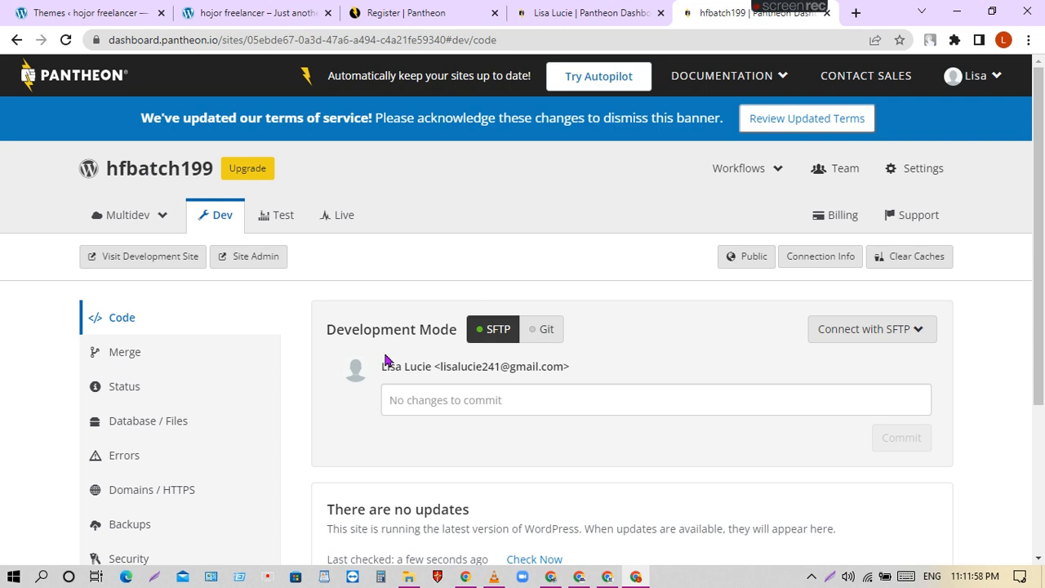
Bookmark the hfbatch199 dashboard page.
scroll(637, 254, "down", 2)
scroll(692, 292, "up", 2)
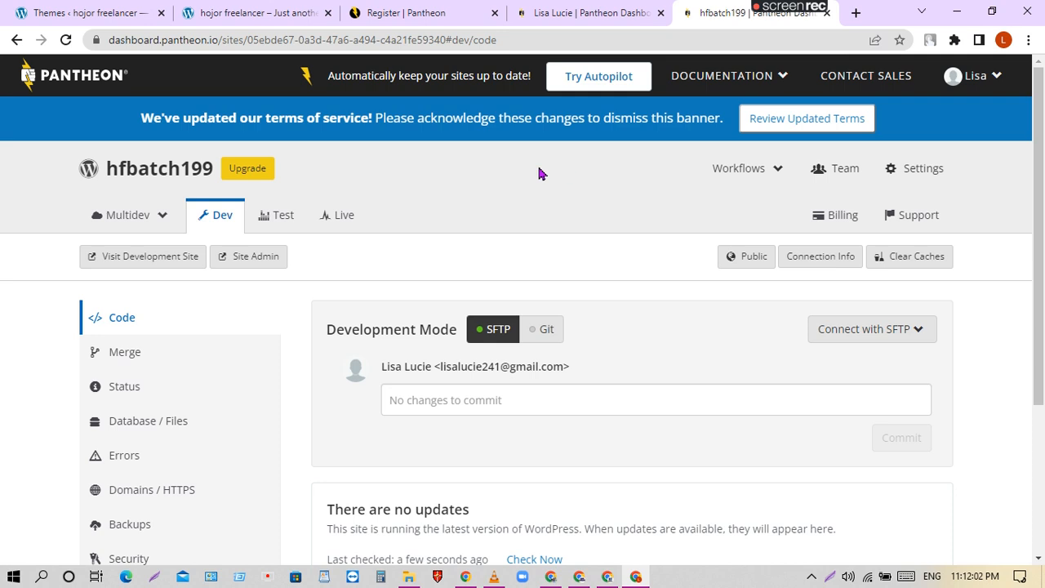
left_click(900, 41)
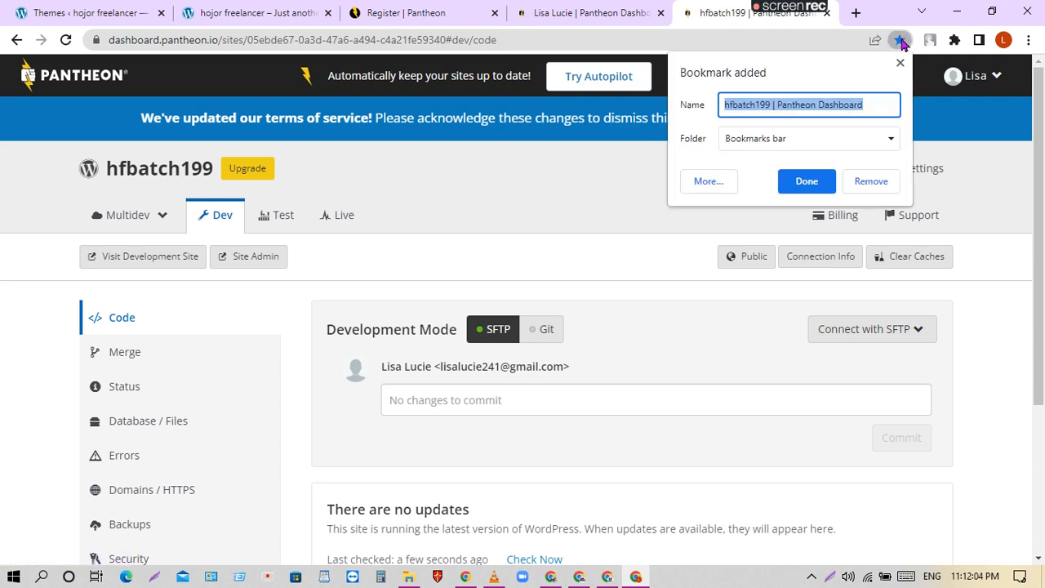
left_click(792, 40)
Remove that bookmark and open the dev site's WordPress admin in a new tab.
left_click(899, 41)
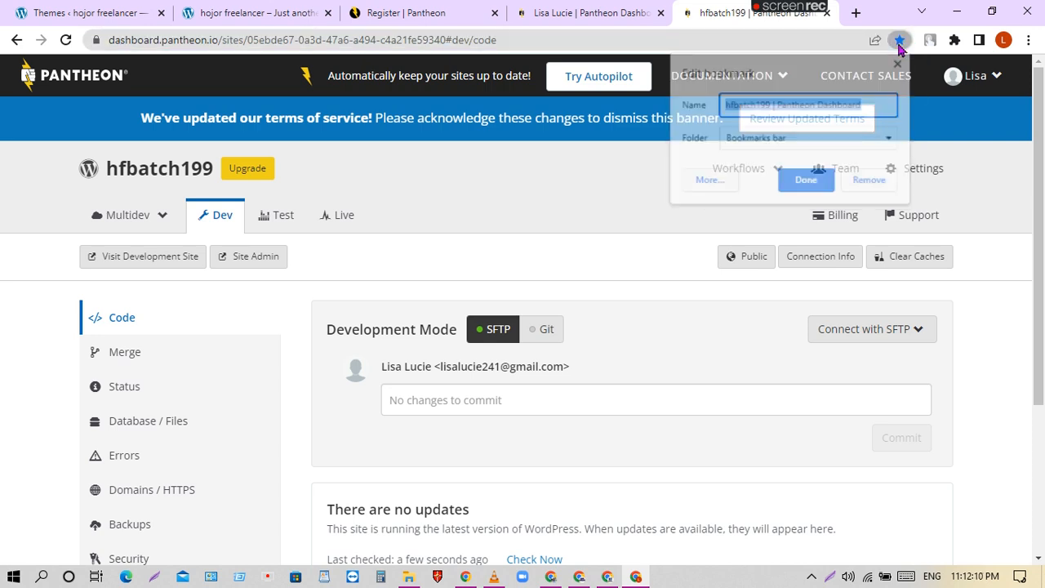
left_click(868, 181)
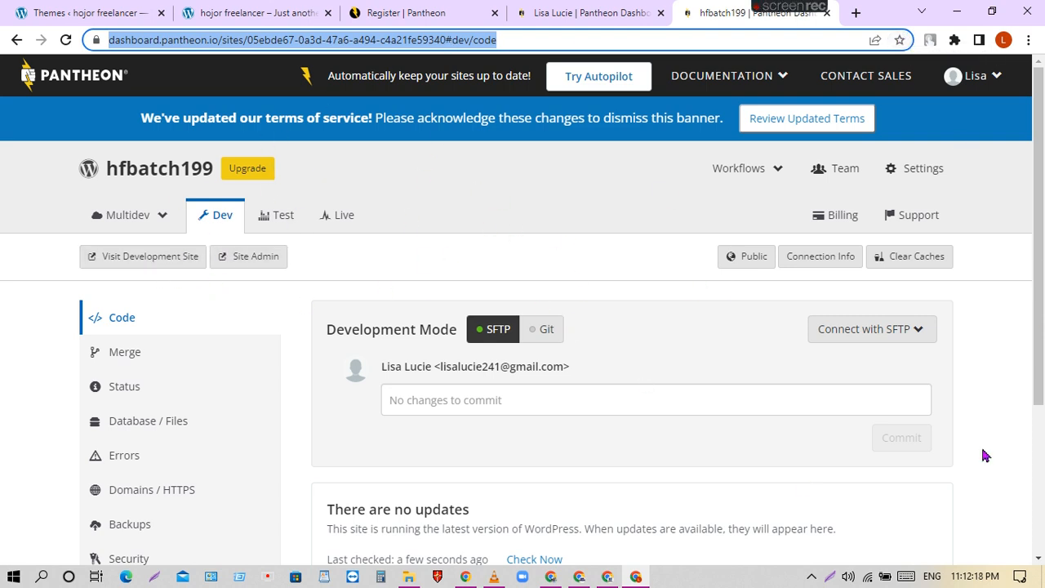
left_click(251, 258)
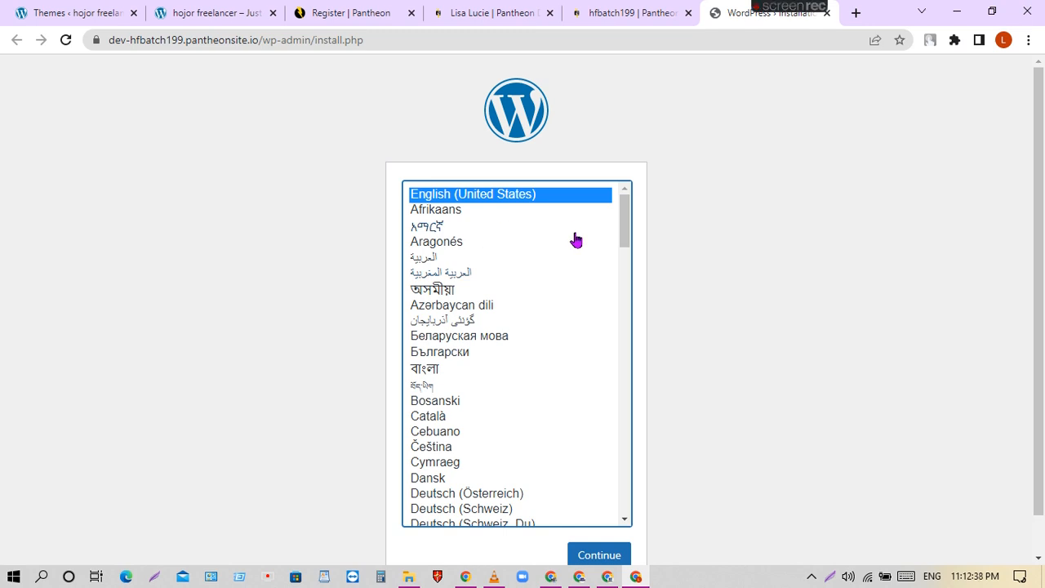
scroll(686, 429, "down", 1)
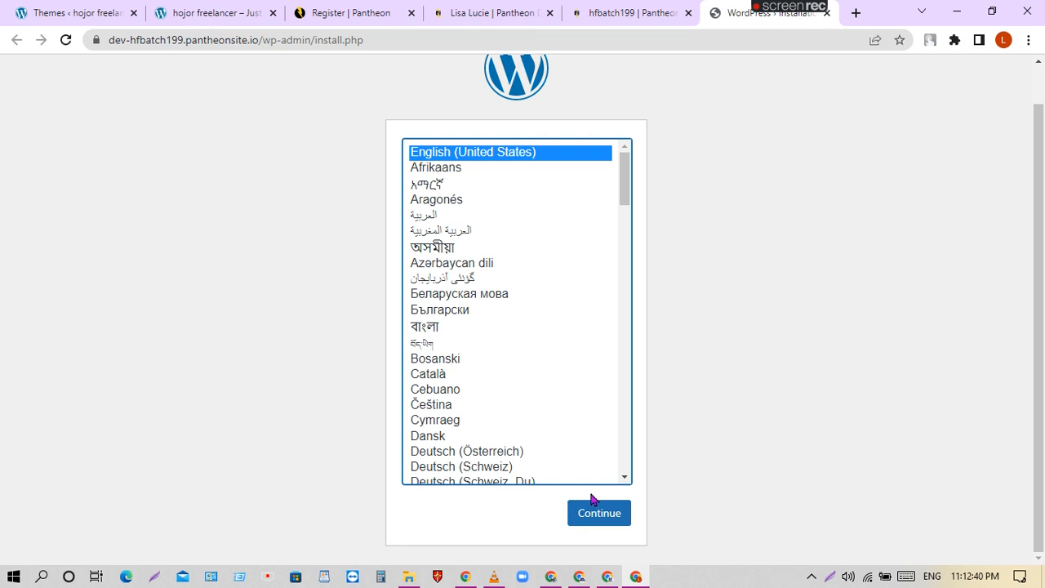
Keep English (United States), then enter site title 'hojor freelancer199' and username admin.
left_click(608, 517)
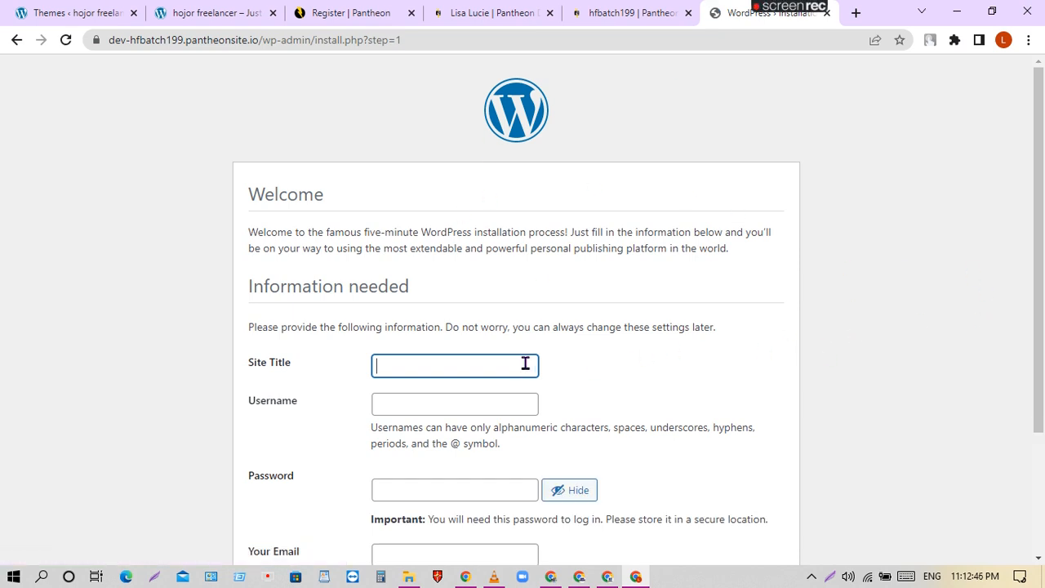
left_click(412, 366)
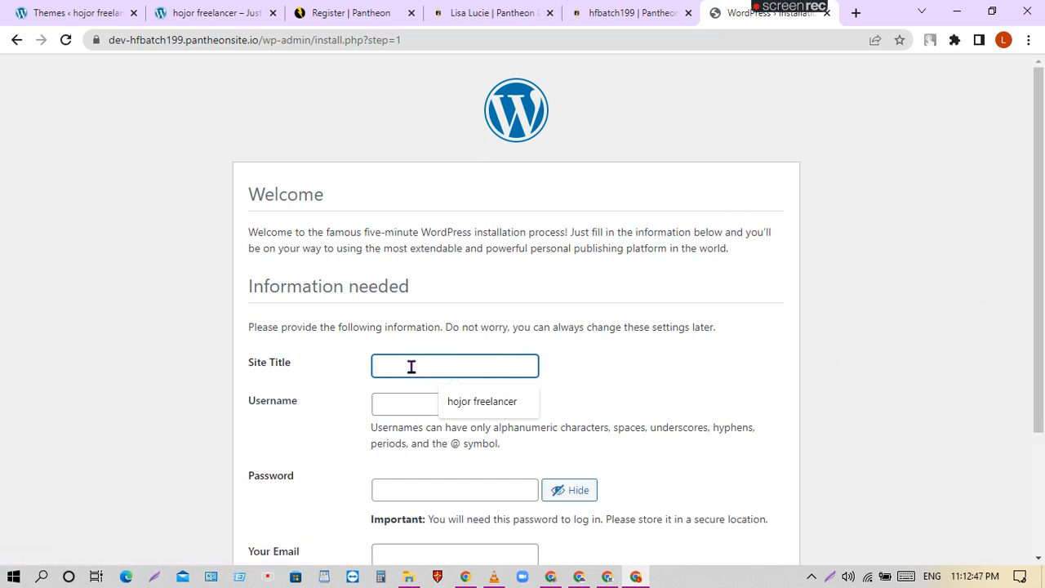
left_click(489, 403)
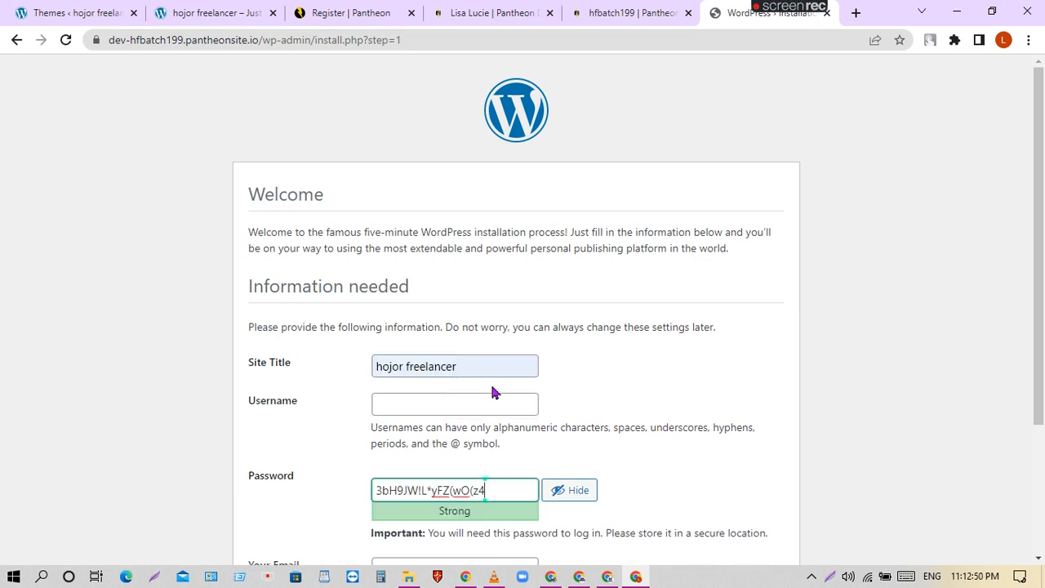
left_click(471, 370)
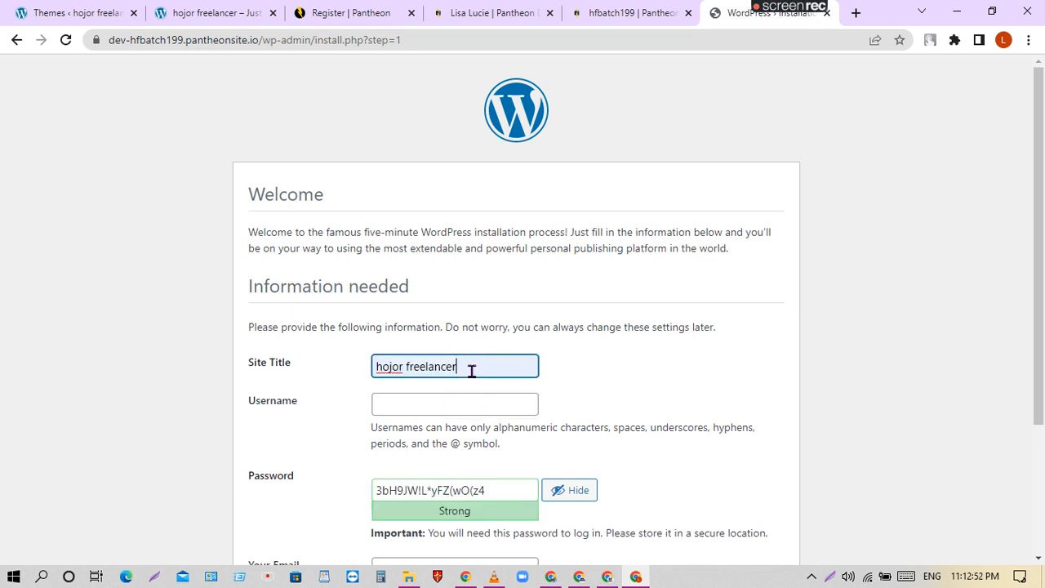
type("199")
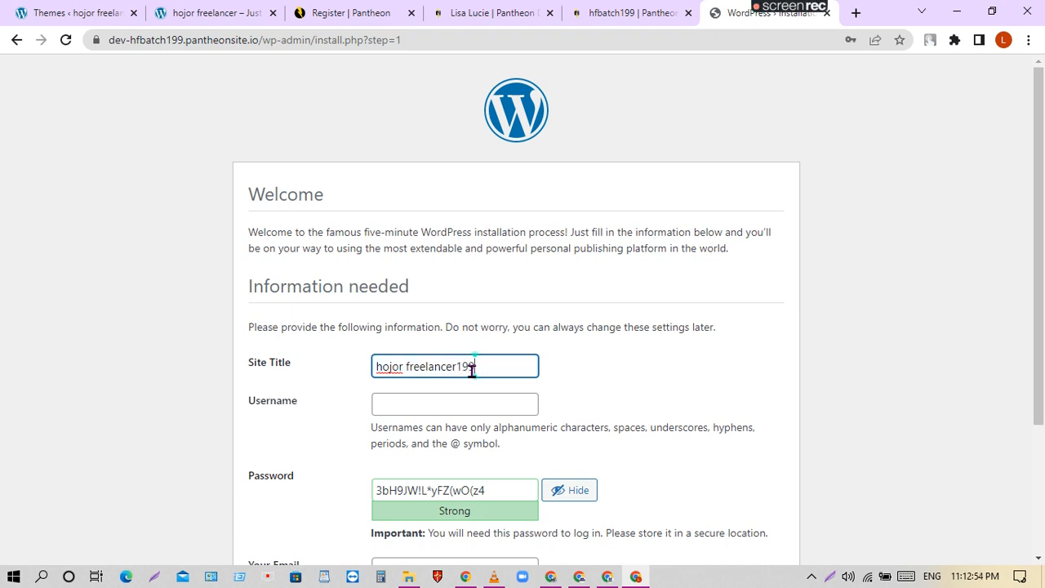
left_click(439, 397)
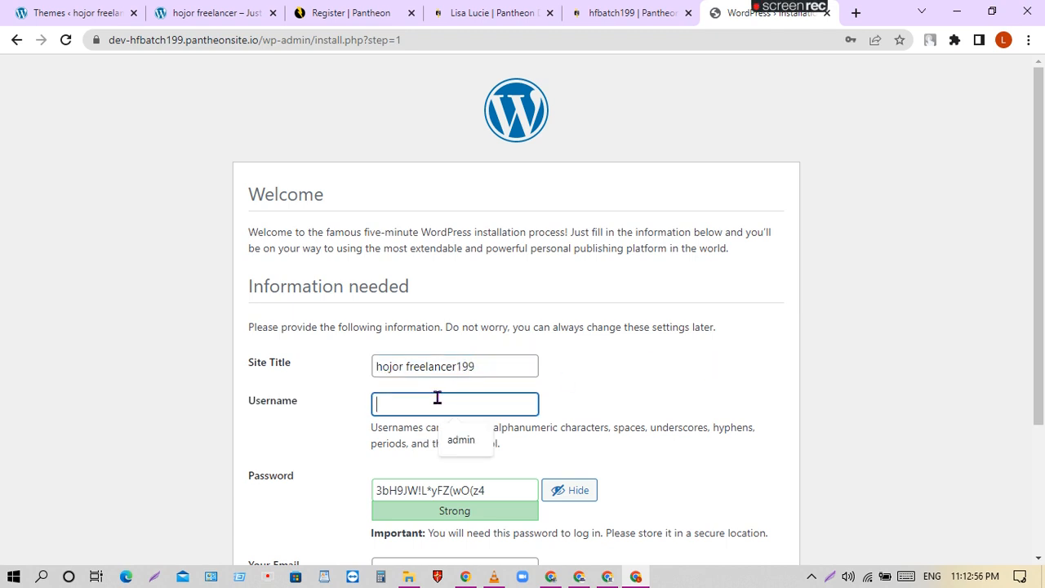
left_click(462, 440)
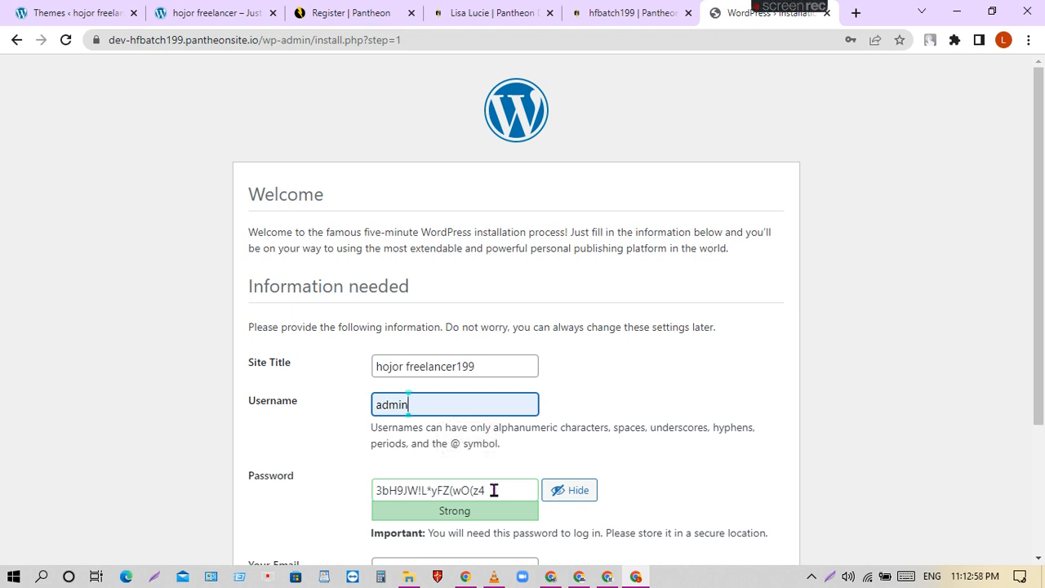
Replace the generated password with a weak one and confirm using it.
left_click_drag(493, 490, 228, 504)
key("BackSpace")
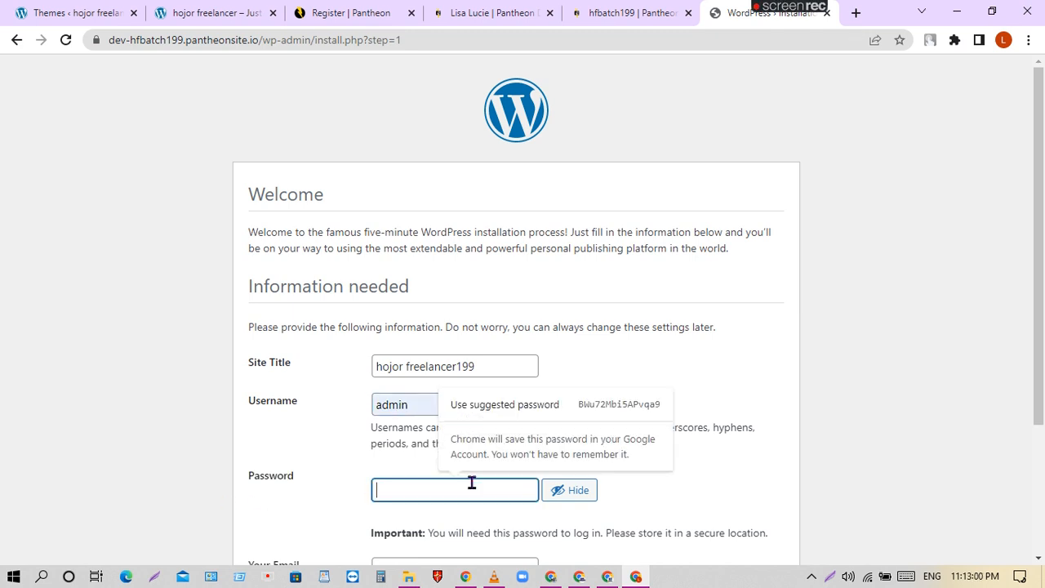
type("admin")
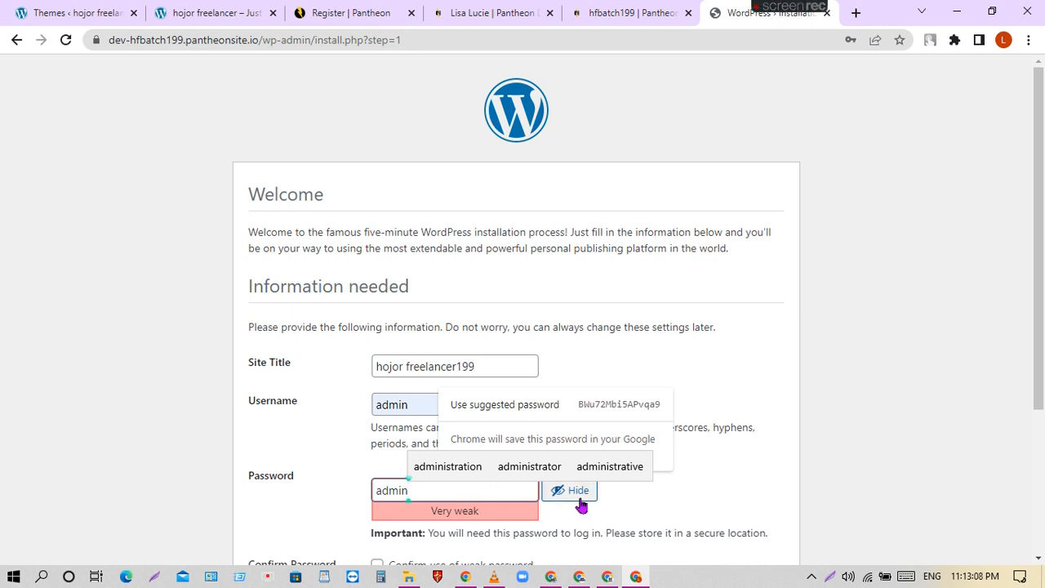
left_click(569, 500)
left_click(455, 495)
type("••")
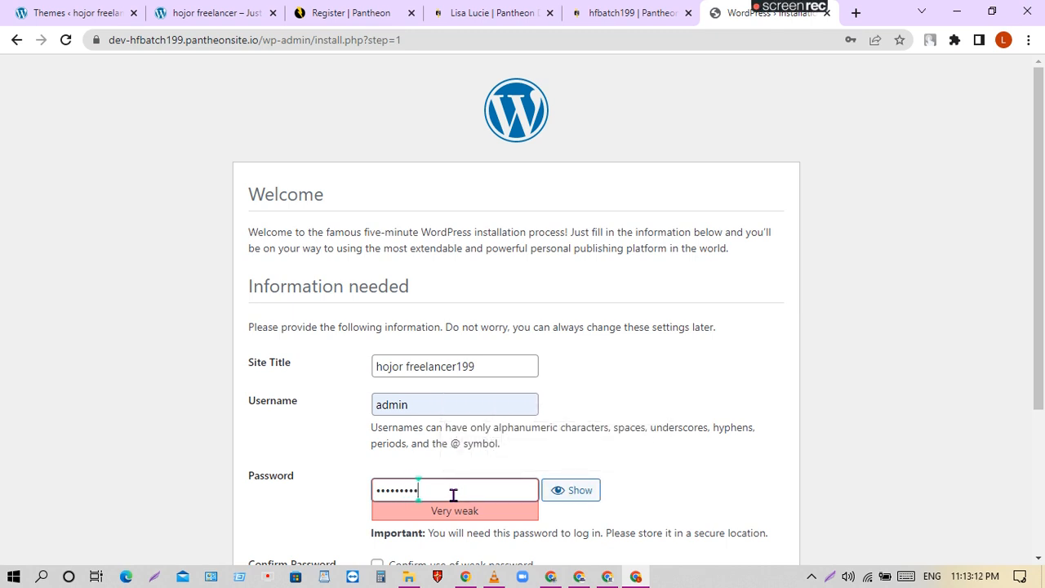
scroll(666, 452, "down", 3)
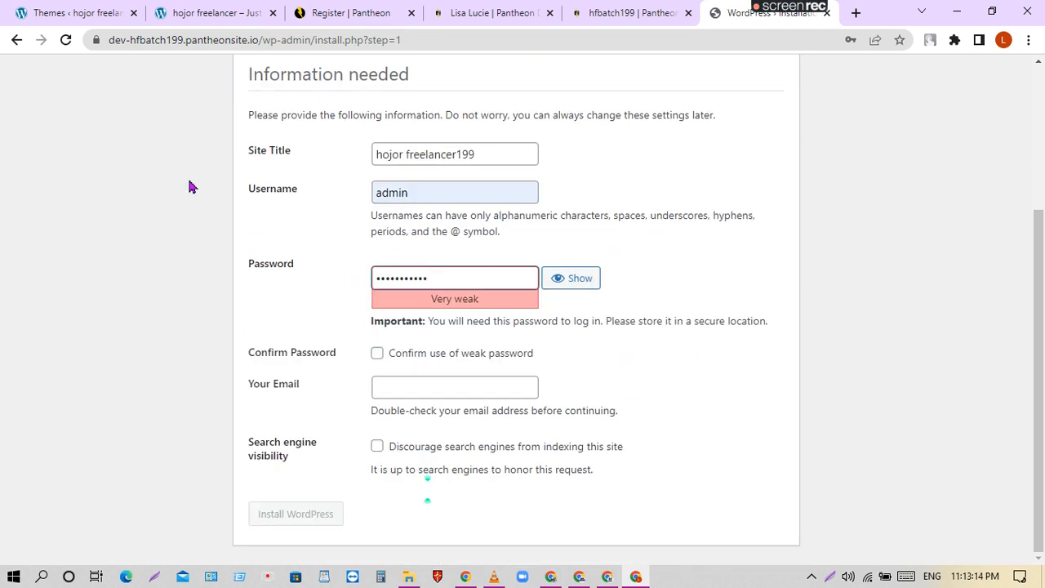
left_click(378, 353)
Fill in the admin e-mail from the saved suggestion and install WordPress.
left_click(440, 393)
left_click(500, 431)
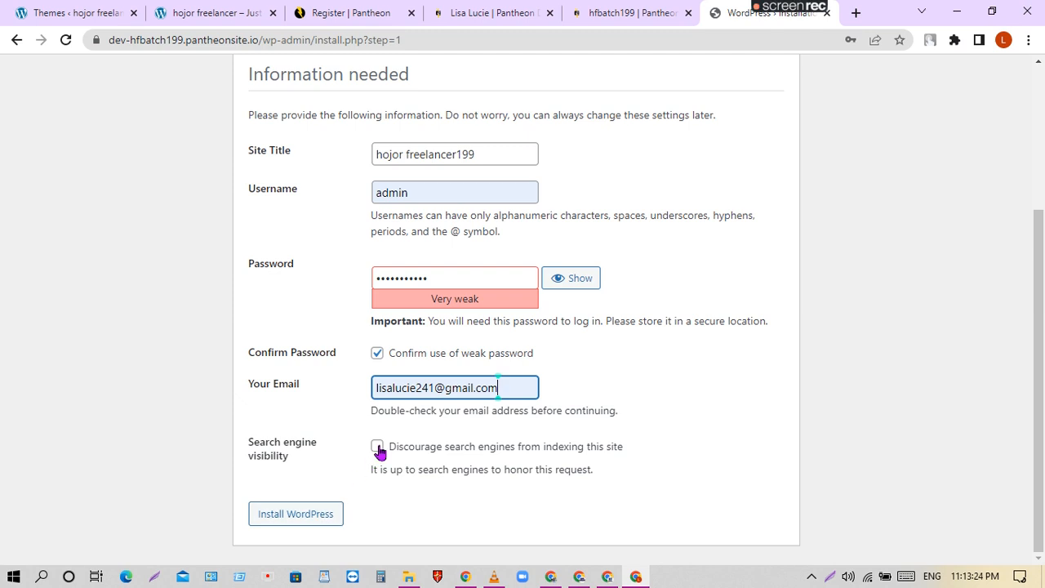
left_click(279, 516)
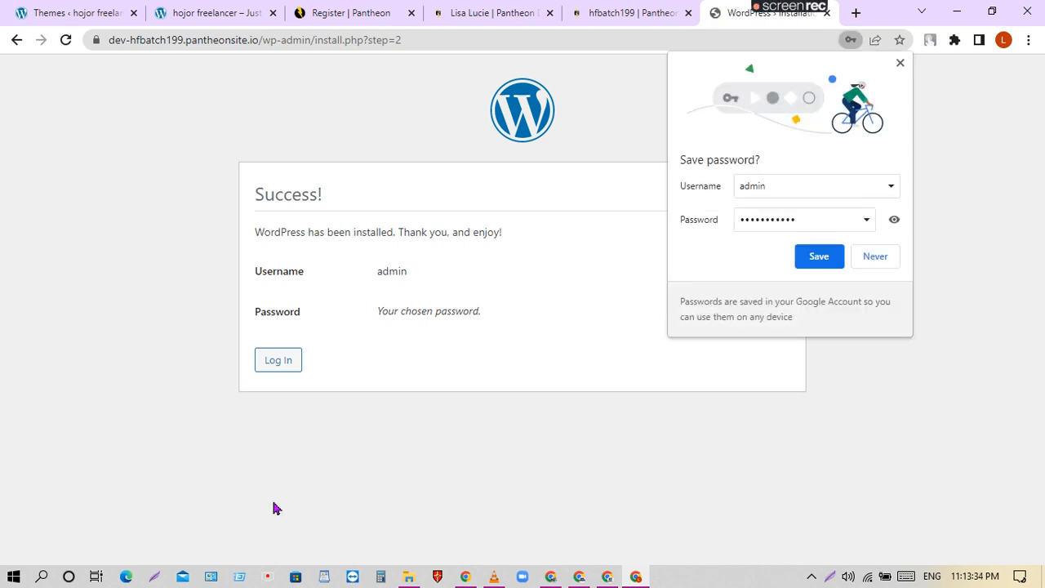
Save the admin password in Chrome and continue to the hfbatch199 WordPress login page.
left_click(819, 257)
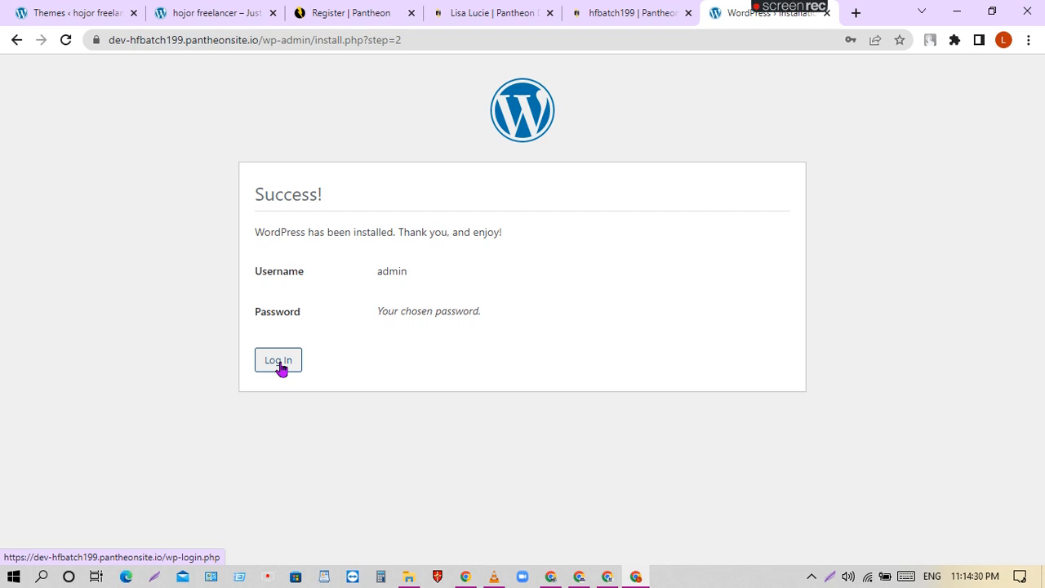
left_click(277, 367)
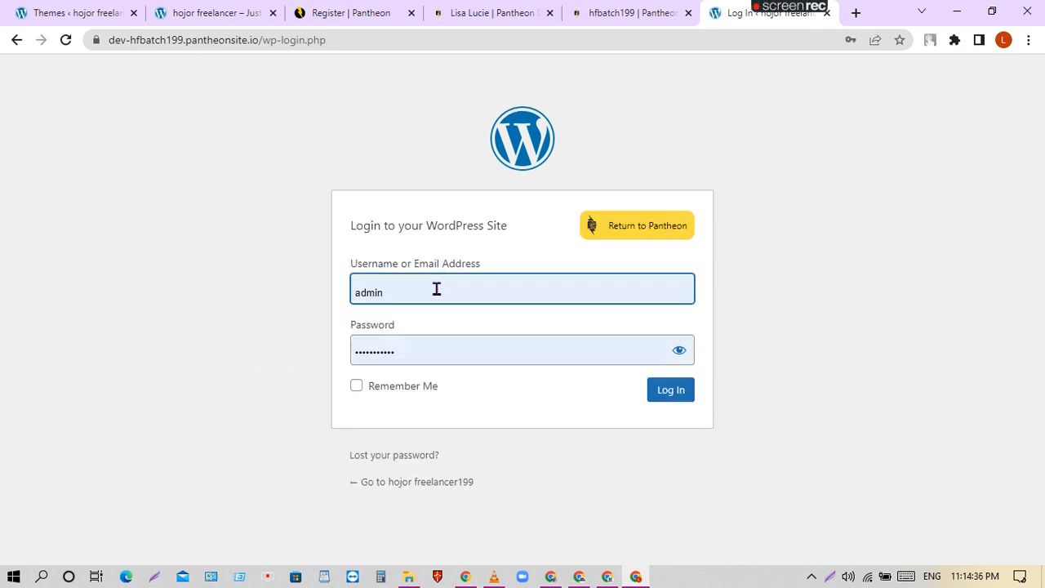
Log in as admin with Remember Me ticked, reaching the hojor freelancer199 Dashboard.
left_click(437, 290)
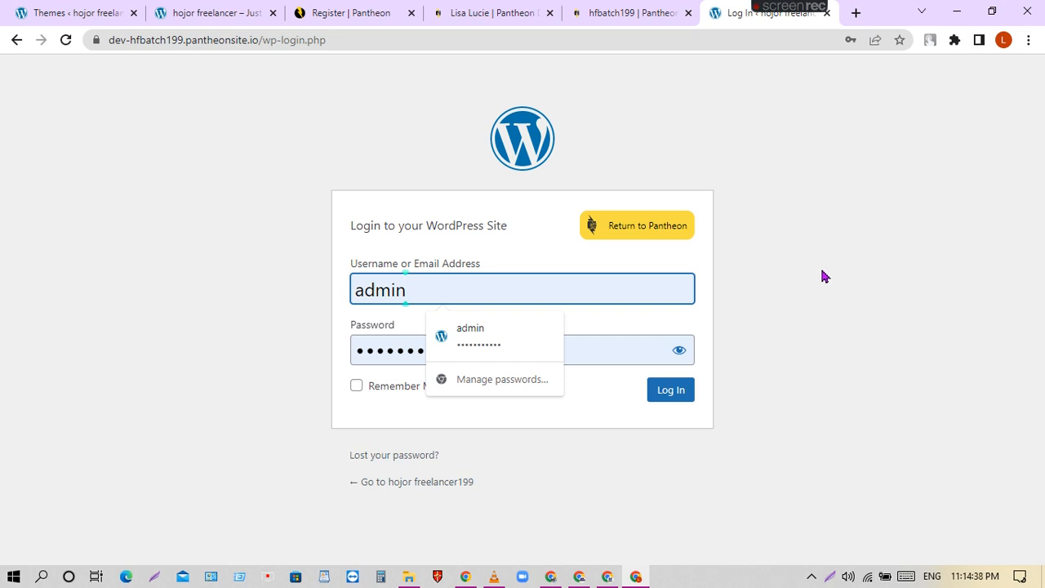
left_click(345, 40)
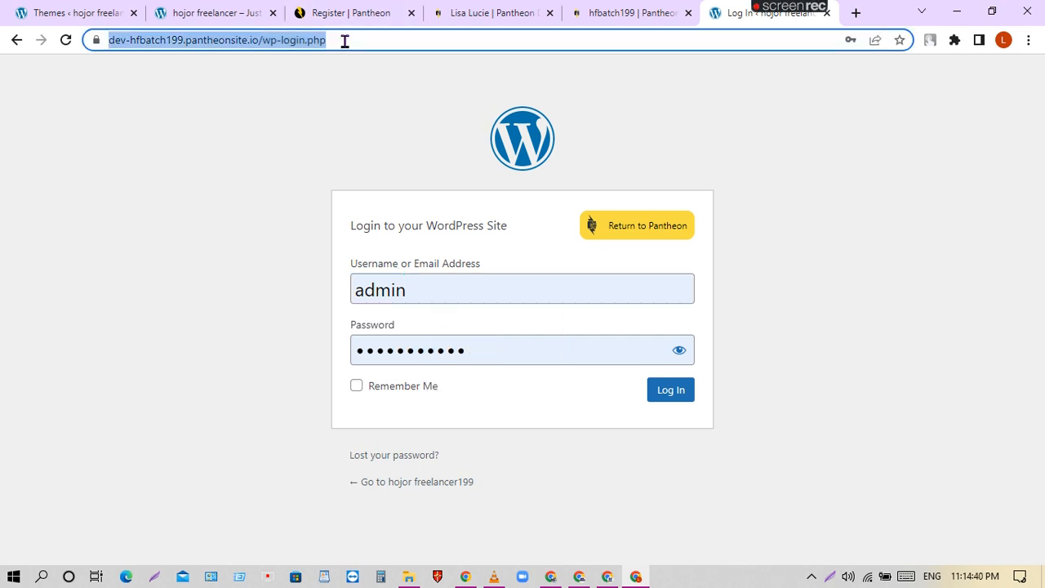
key("End")
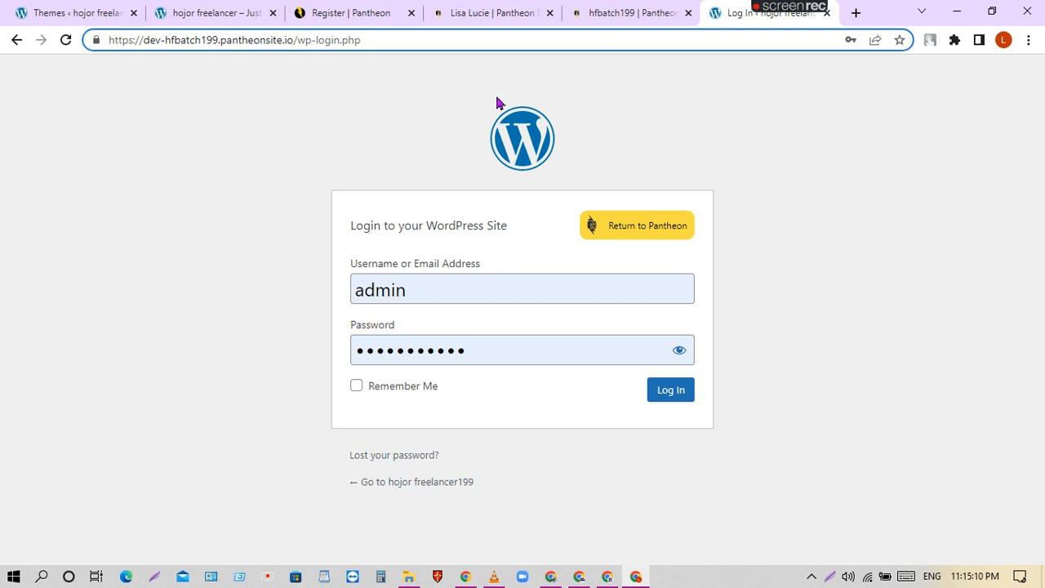
left_click(441, 296)
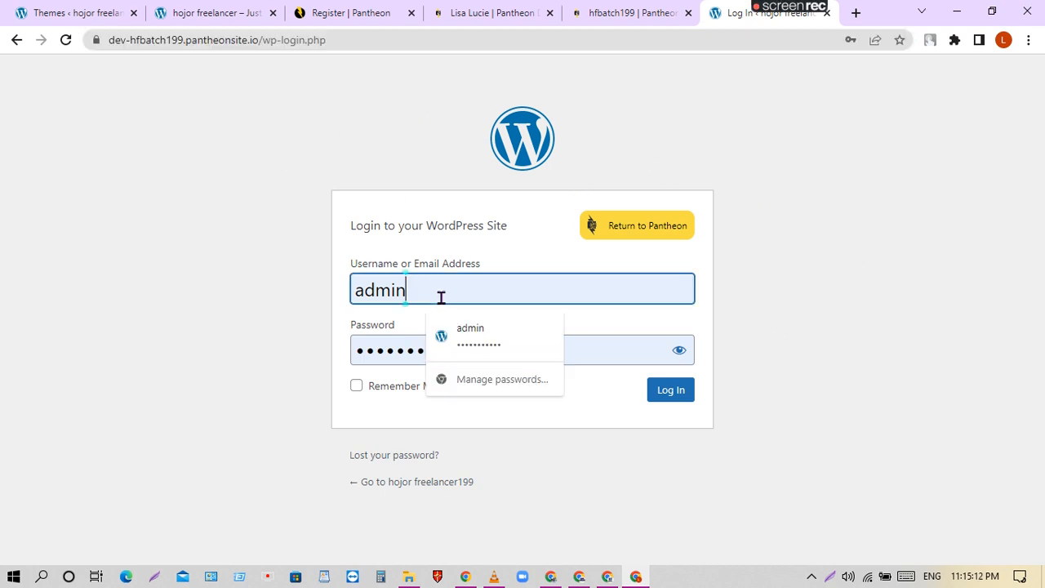
left_click(583, 351)
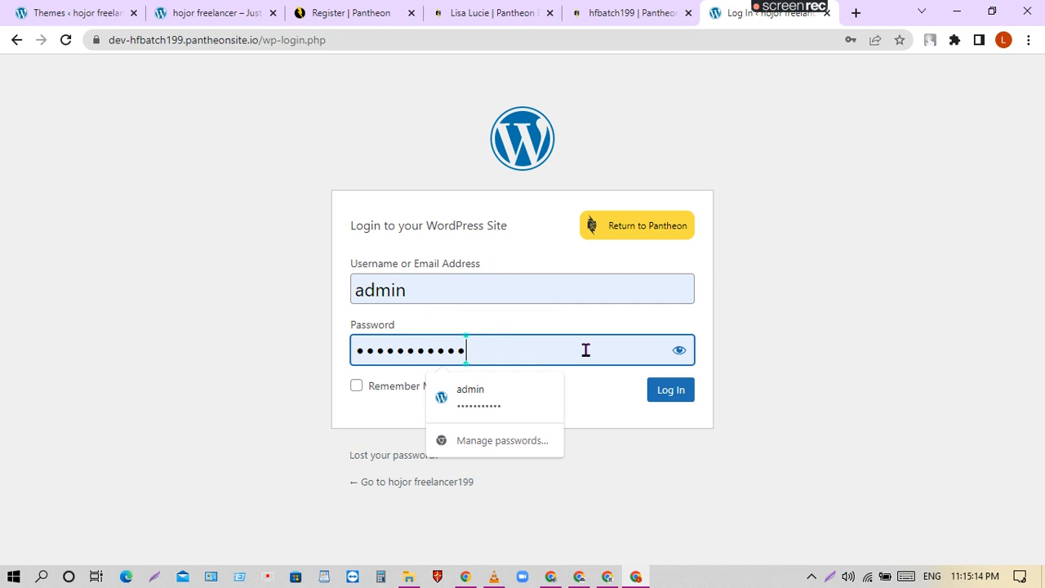
left_click(356, 387)
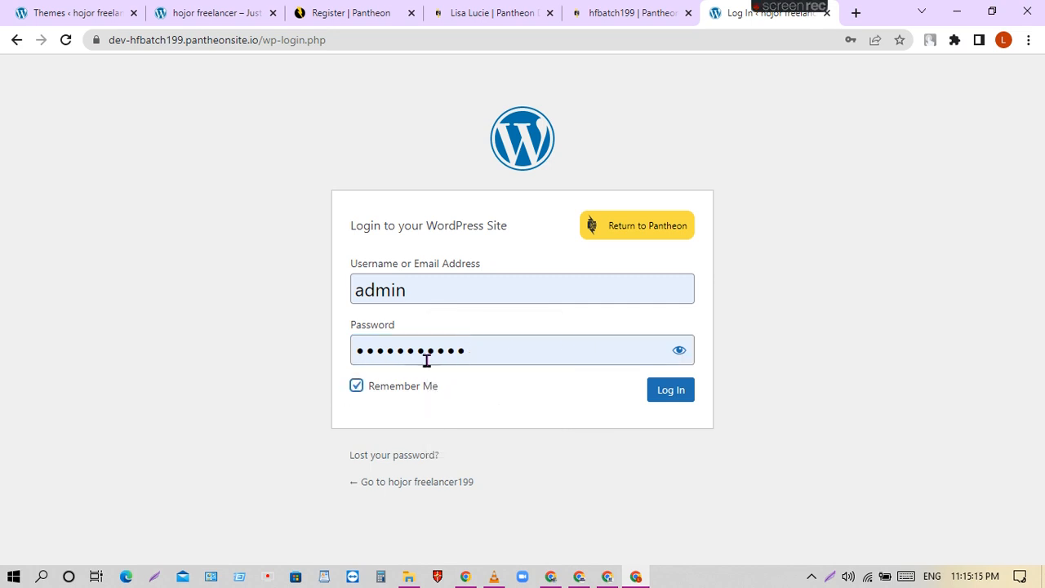
left_click(665, 394)
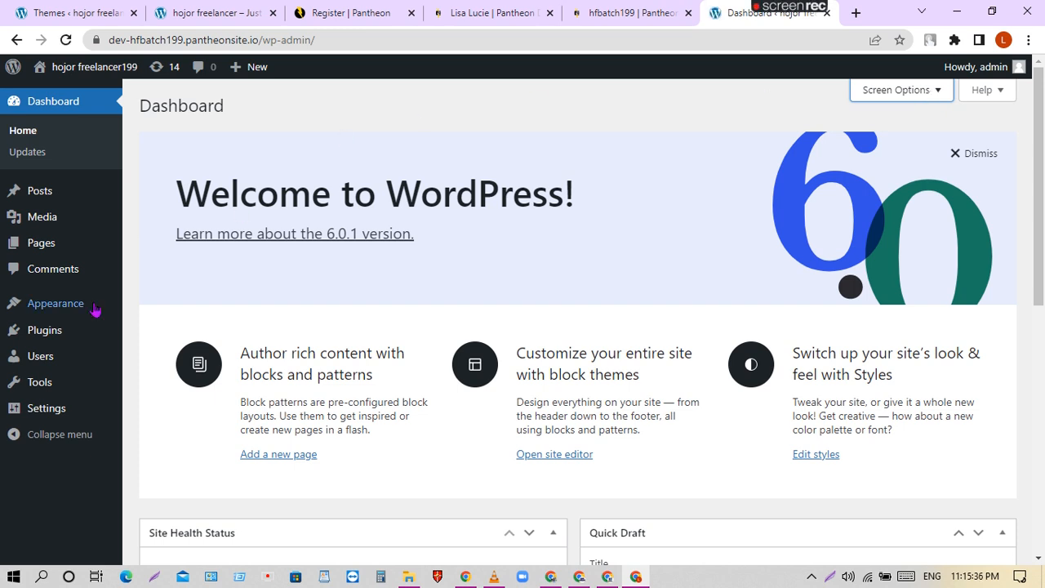
Bookmark the WordPress Dashboard and return to the Pantheon Sites list tab.
left_click(900, 41)
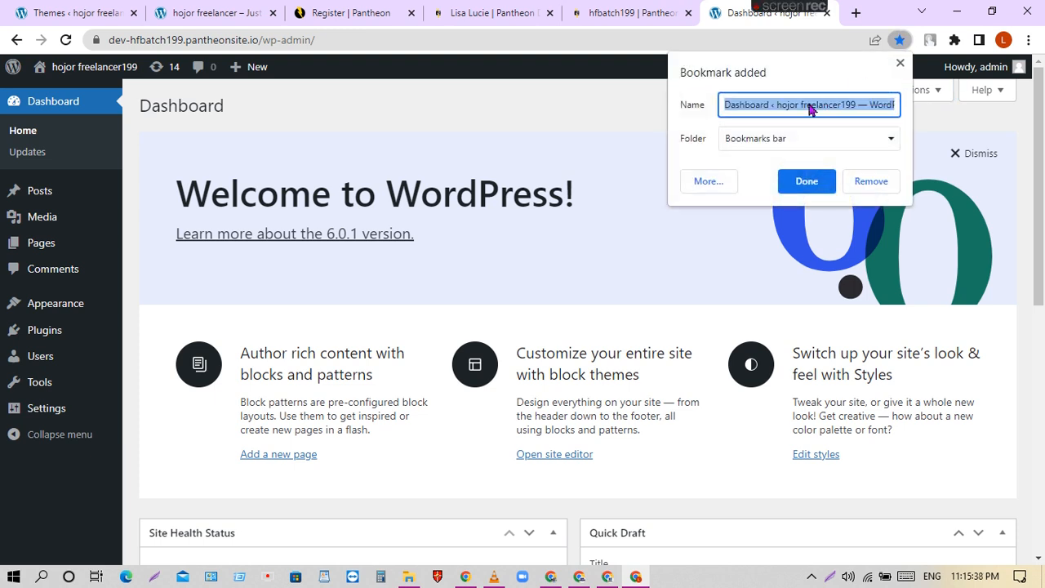
left_click(807, 182)
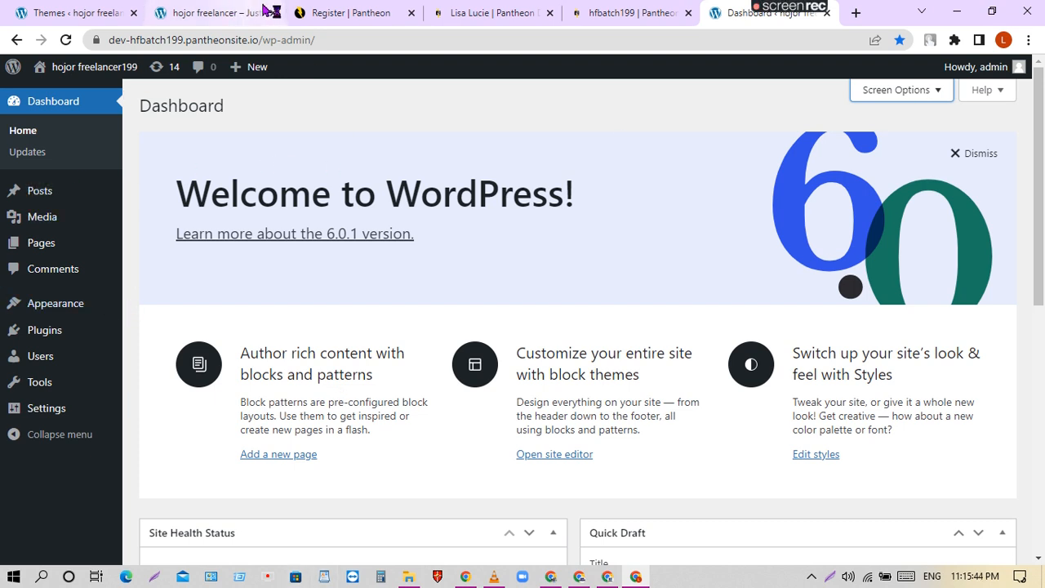
left_click(488, 12)
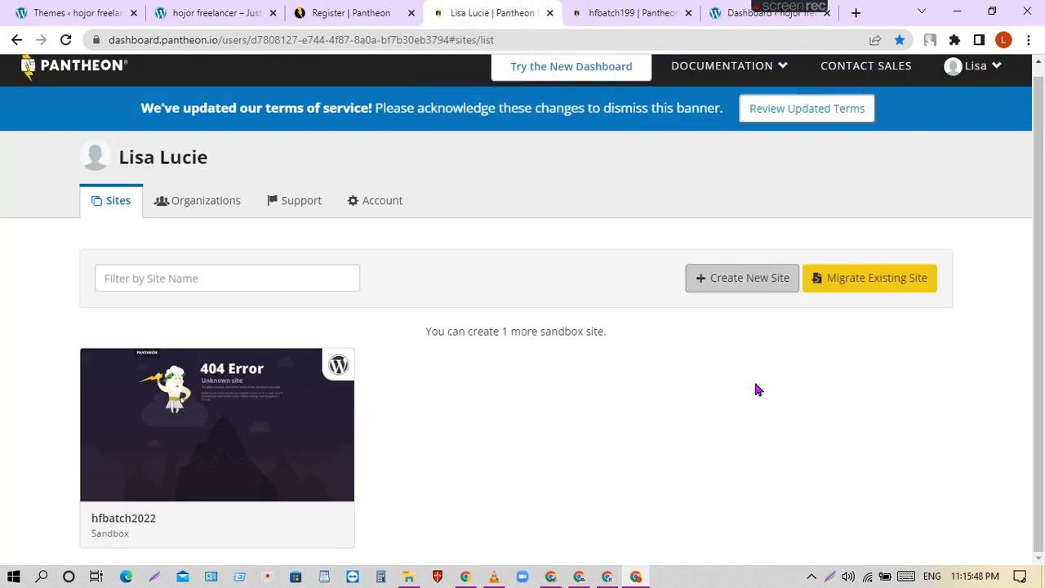
Reload the Sites list to show hfbatch199 beside hfbatch2022, then view hfbatch199's Dev dashboard.
left_click(65, 39)
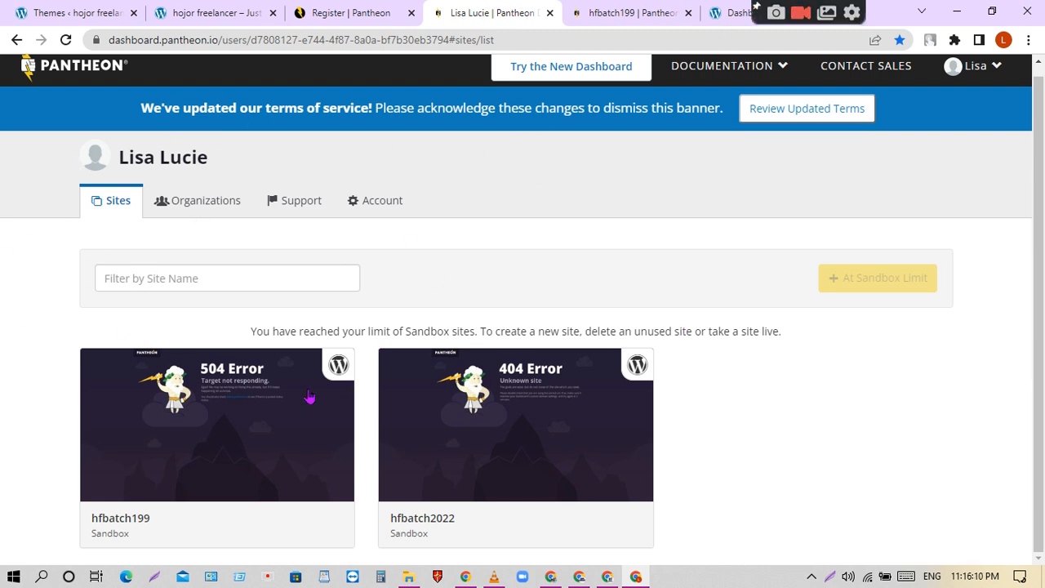
scroll(651, 424, "up", 1)
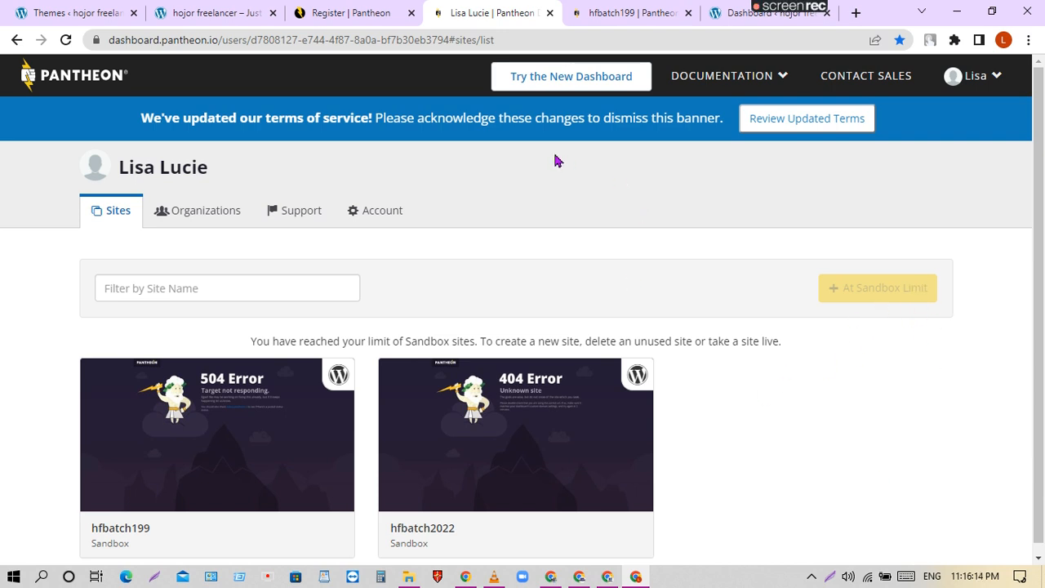
left_click(598, 11)
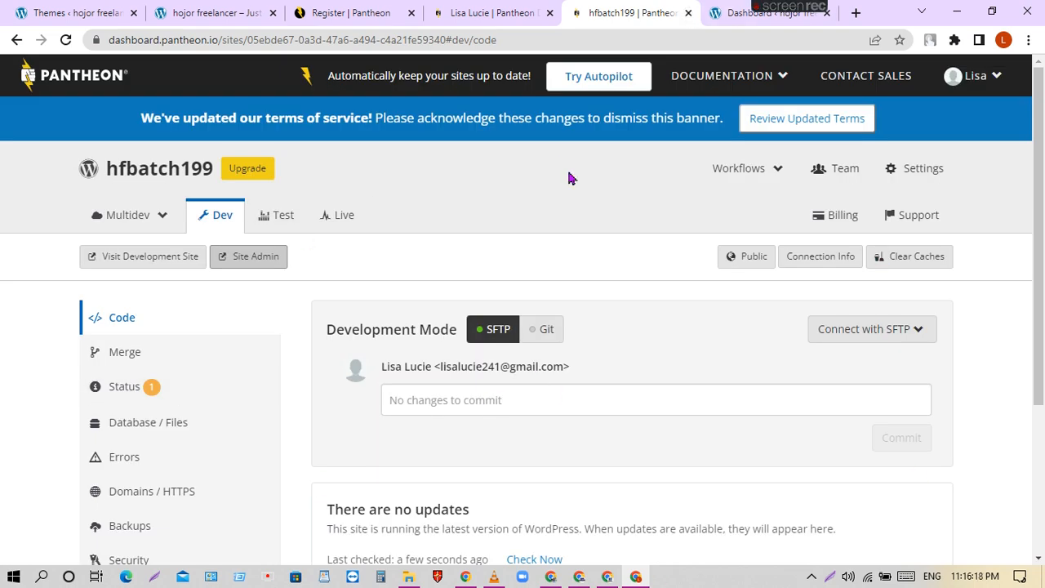
Close the hfbatch199 dashboard, Pantheon sites list and WordPress dashboard tabs.
left_click(689, 14)
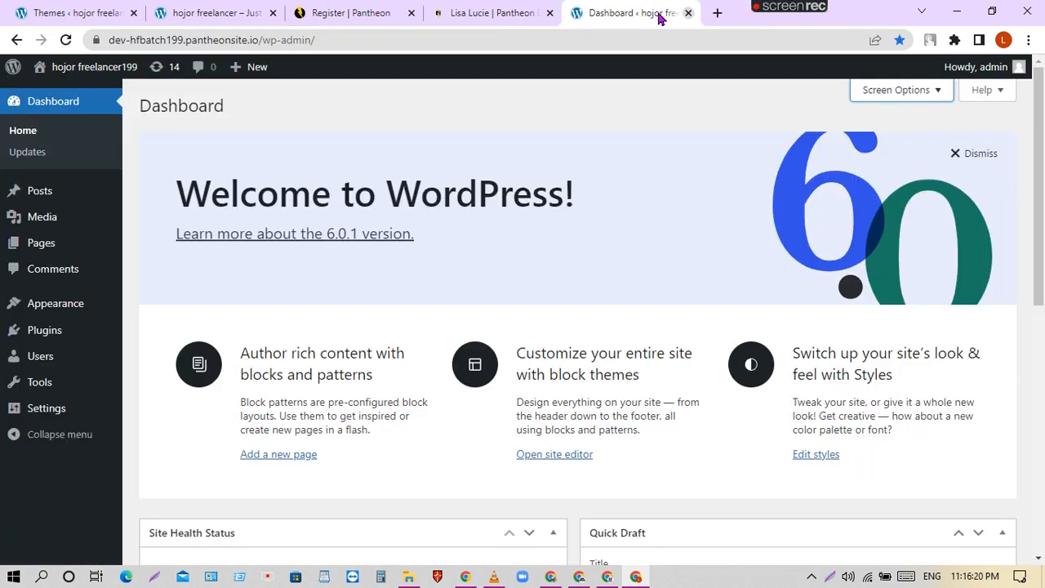
left_click(551, 13)
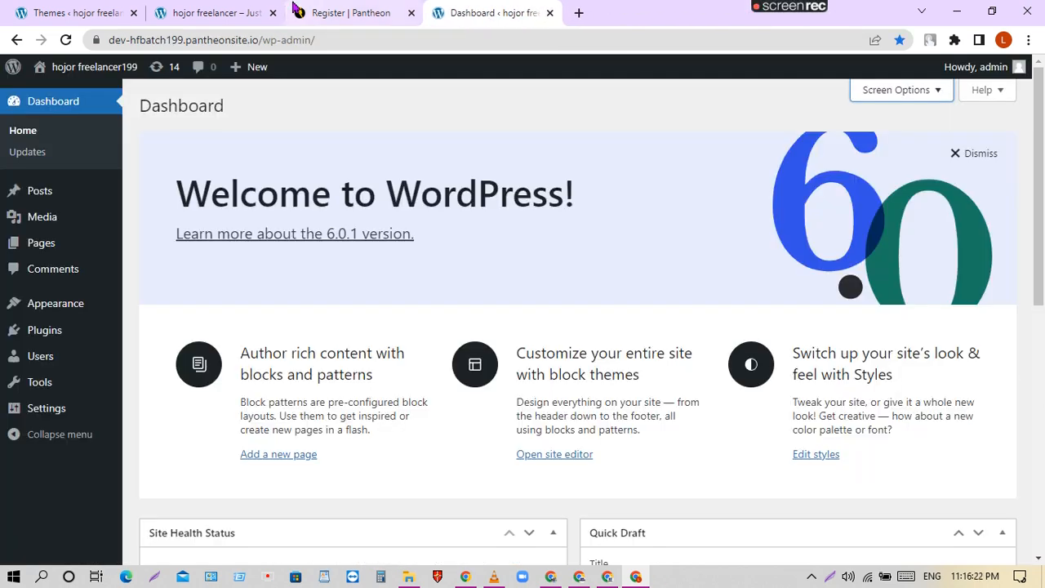
left_click(353, 8)
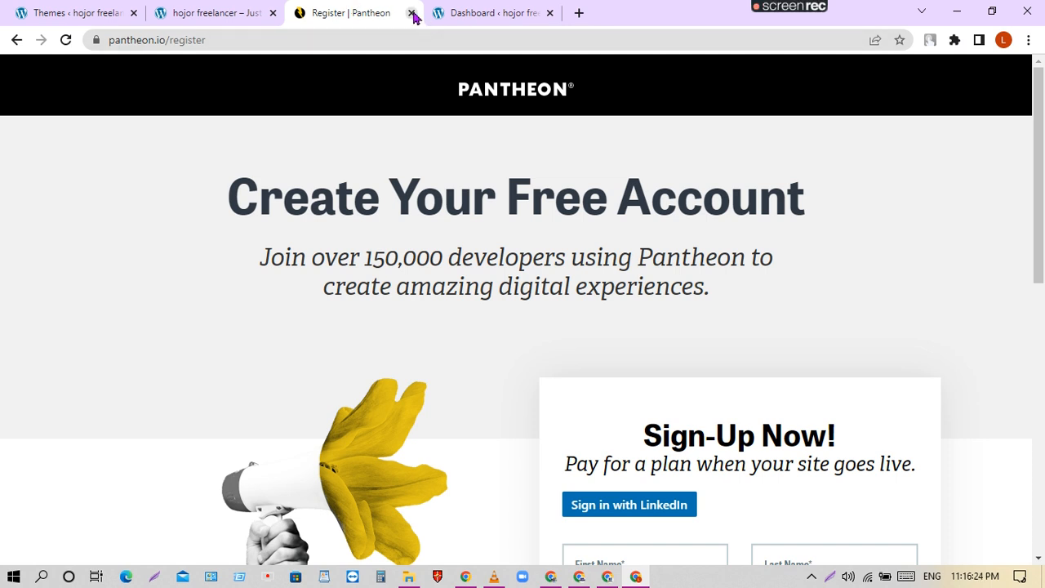
left_click(498, 13)
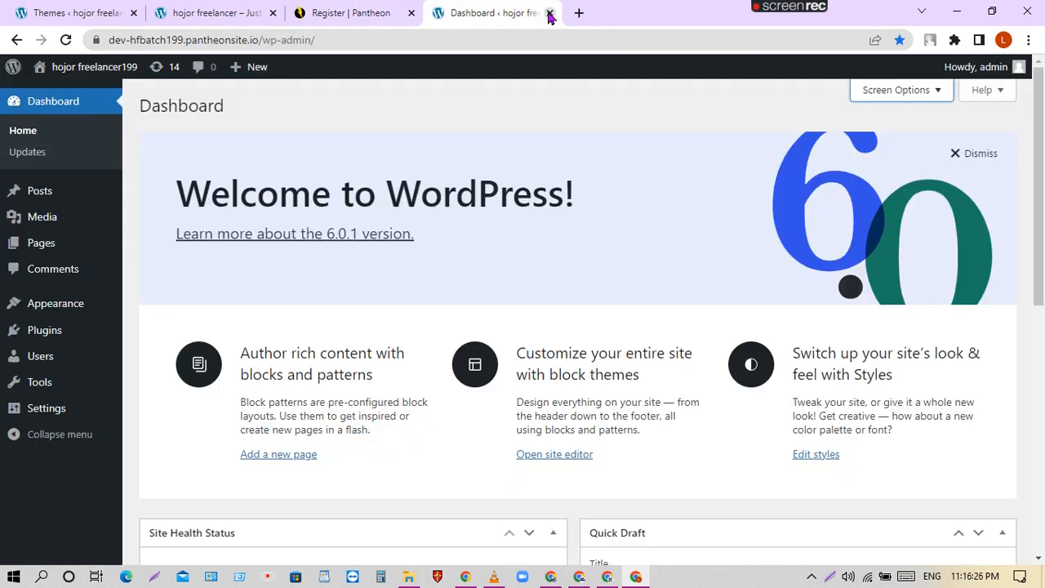
left_click(550, 14)
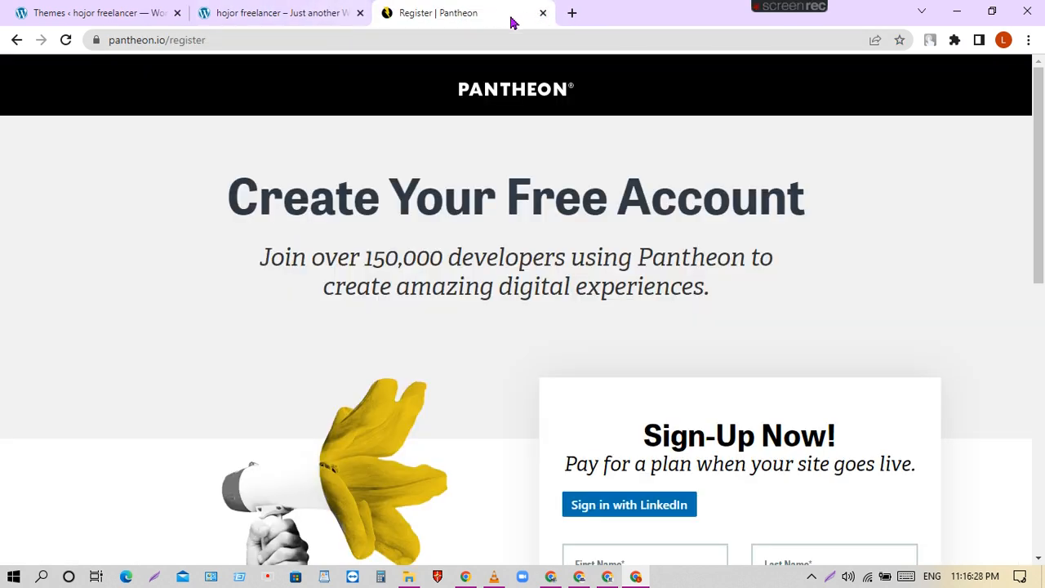
Sign in to Pantheon with a Google account from the Register page.
scroll(825, 417, "down", 2)
scroll(838, 413, "up", 2)
scroll(838, 413, "down", 10)
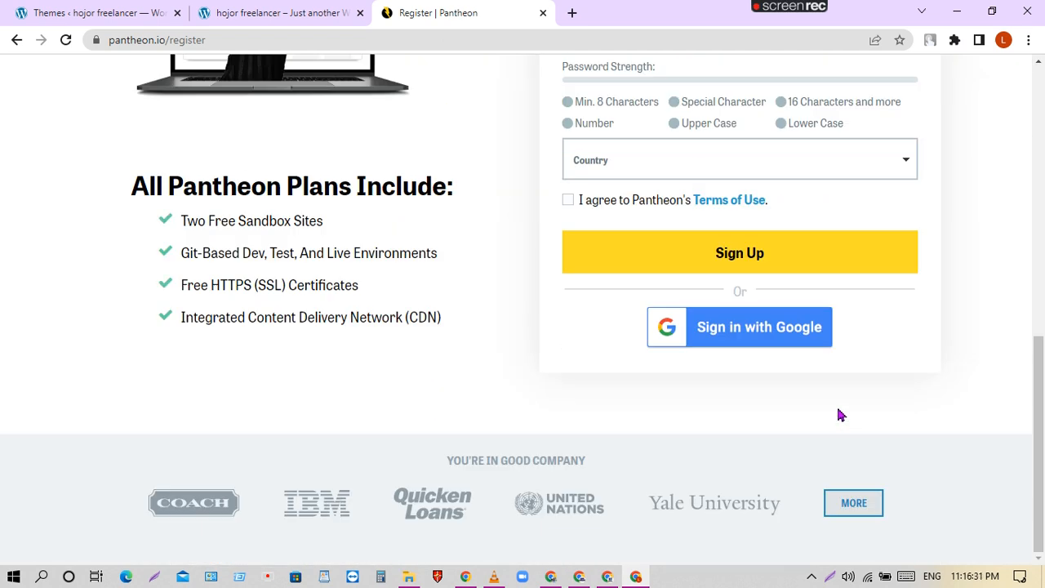
left_click(752, 335)
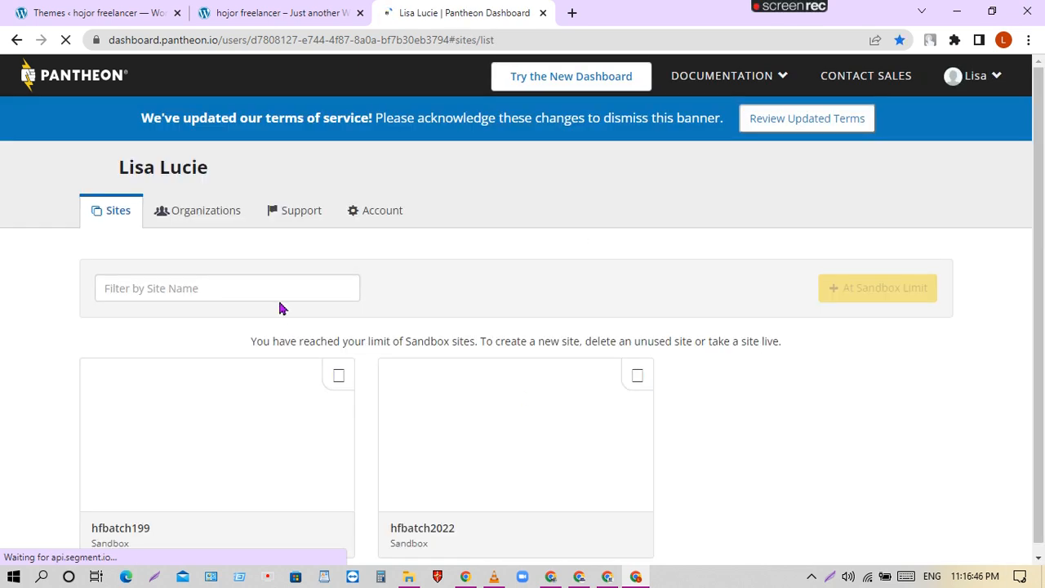
Close the WordPress Themes and hojor freelancer tabs, leaving only the Pantheon Sites list.
scroll(458, 442, "down", 1)
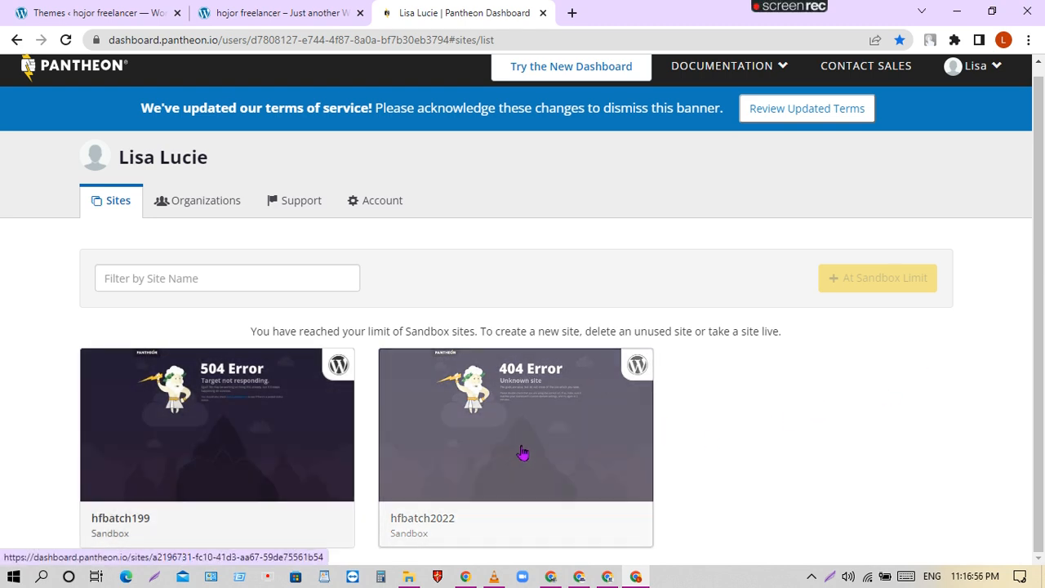
left_click(311, 10)
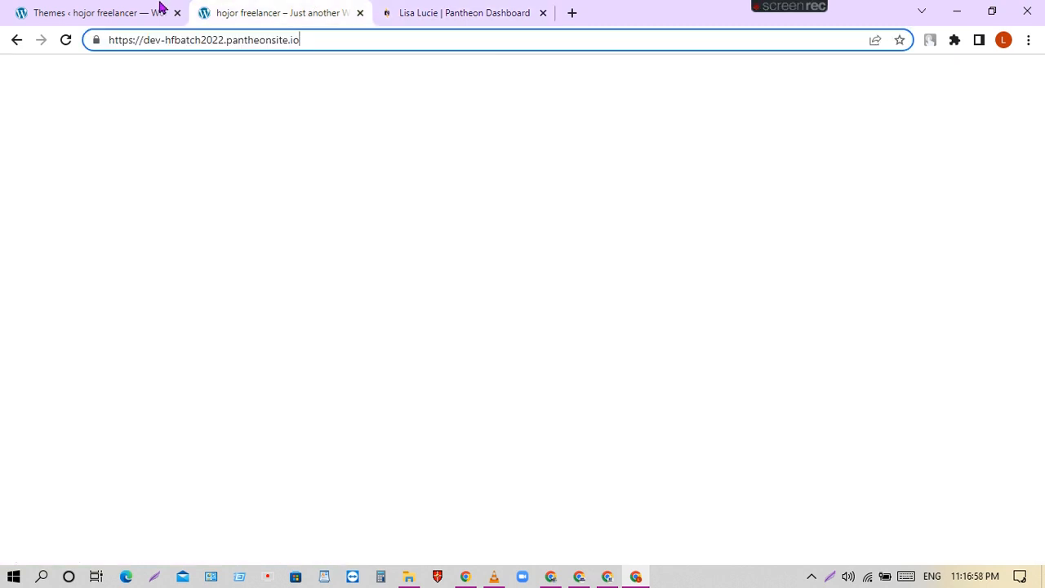
left_click(159, 10)
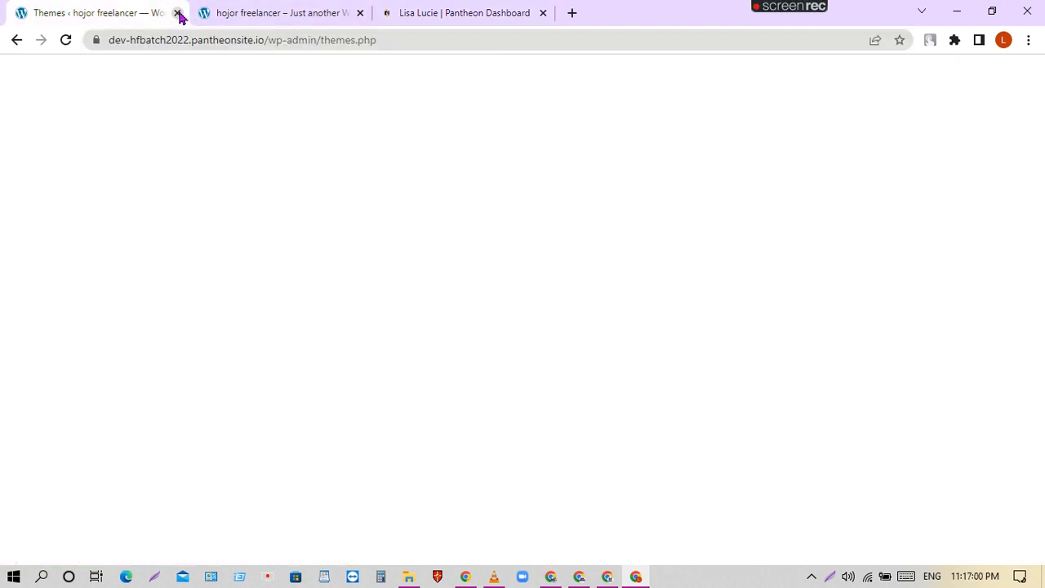
left_click(177, 13)
left_click(178, 14)
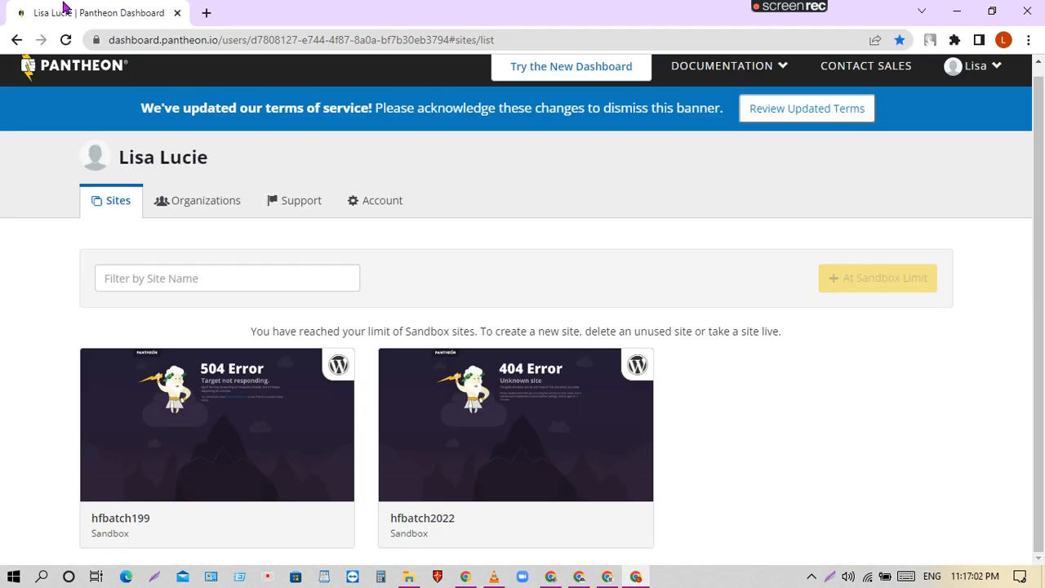
Open the hfbatch199 site dashboard and review its Dev environment Status checks.
left_click(210, 478)
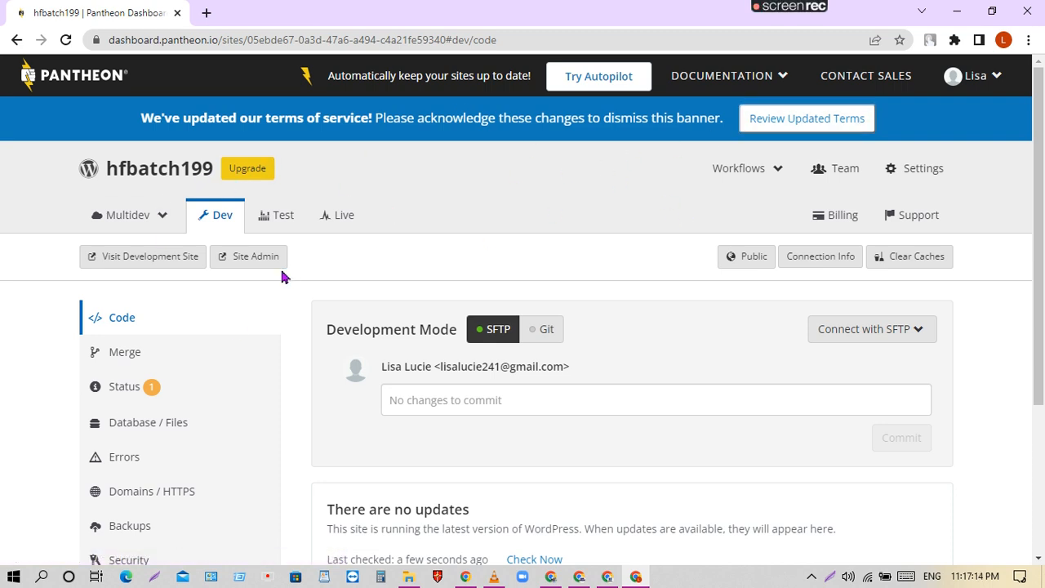
left_click(178, 392)
scroll(528, 345, "down", 4)
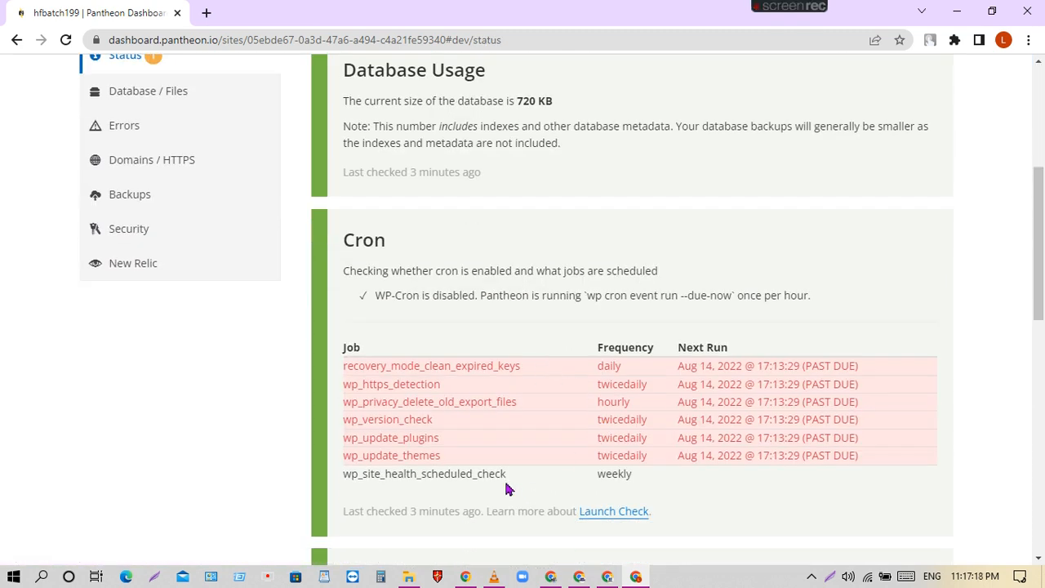
scroll(507, 488, "up", 4)
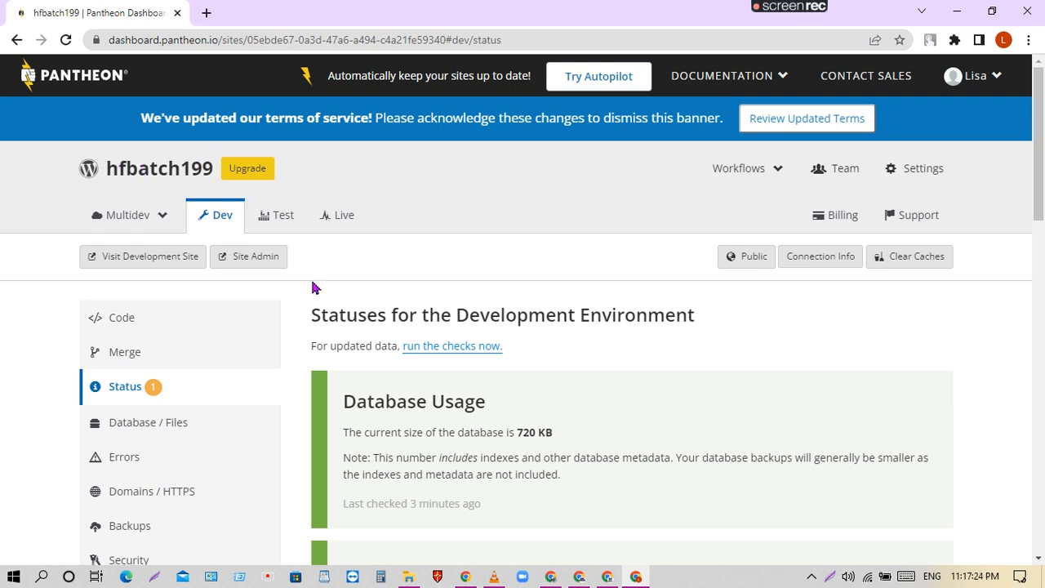
Open hfbatch199's WordPress admin in a new tab, then go back to the Pantheon Code page.
left_click(270, 266)
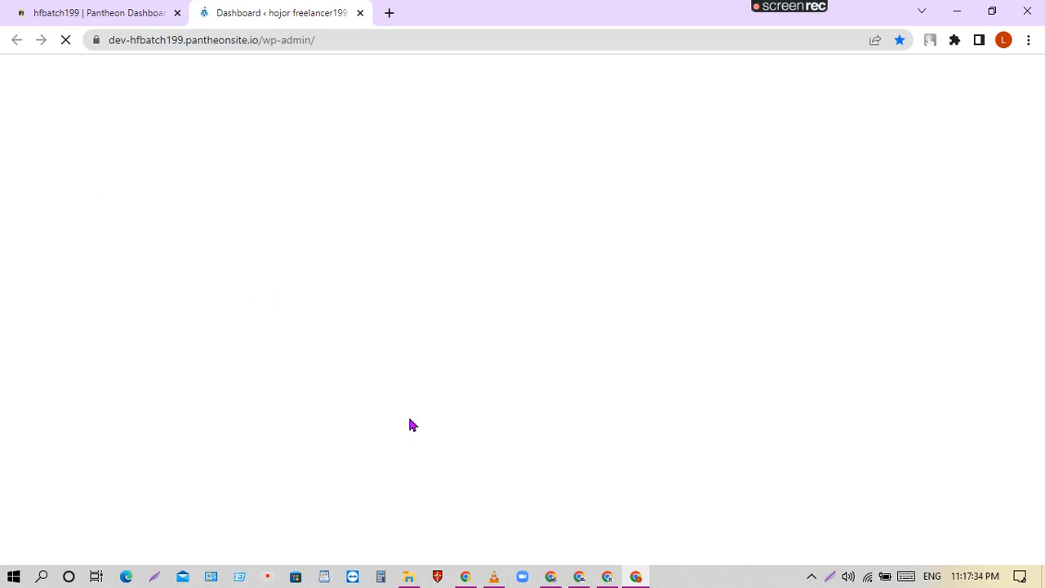
left_click(74, 12)
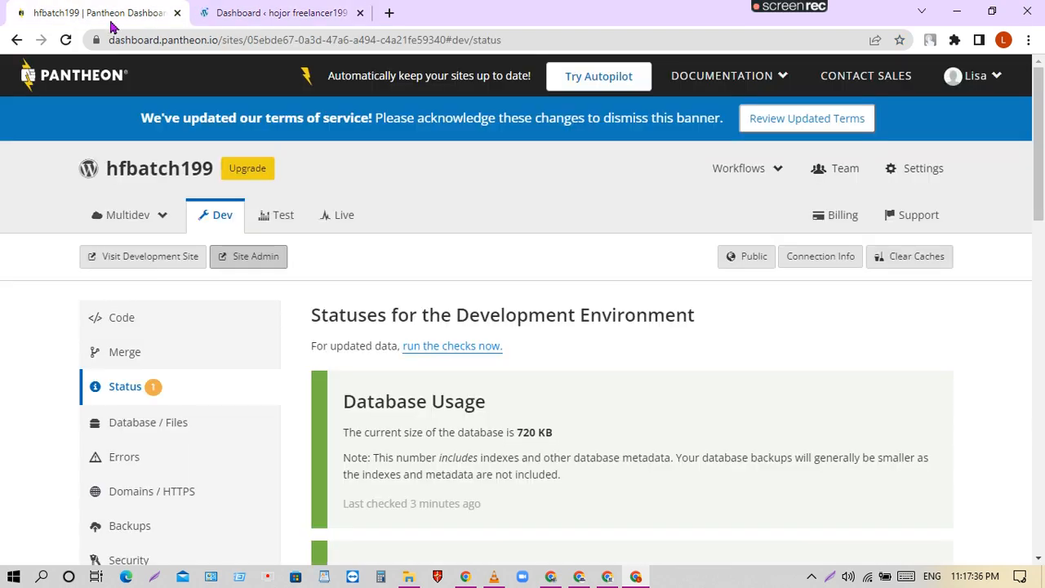
left_click(18, 40)
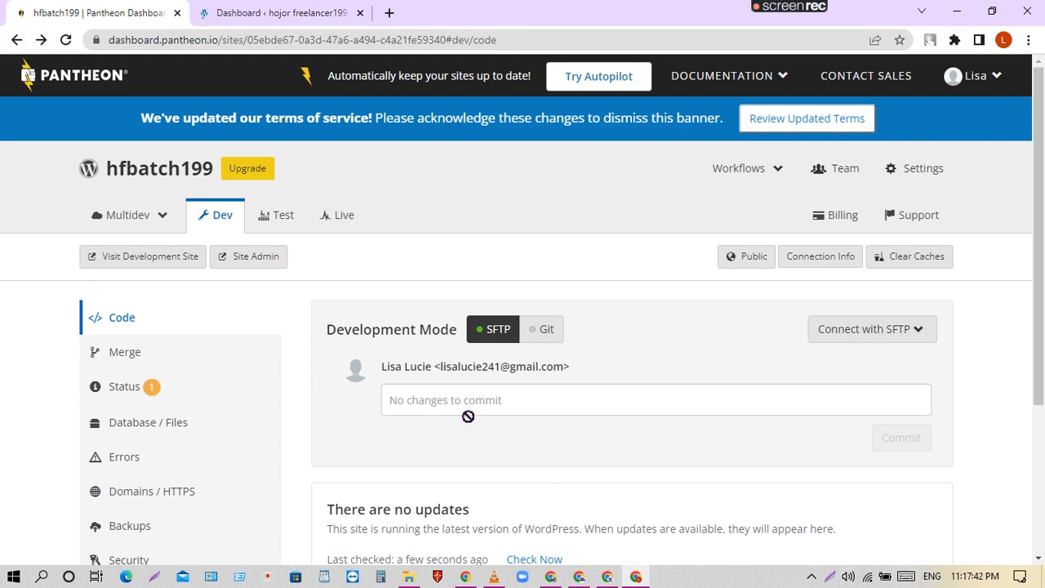
left_click(17, 41)
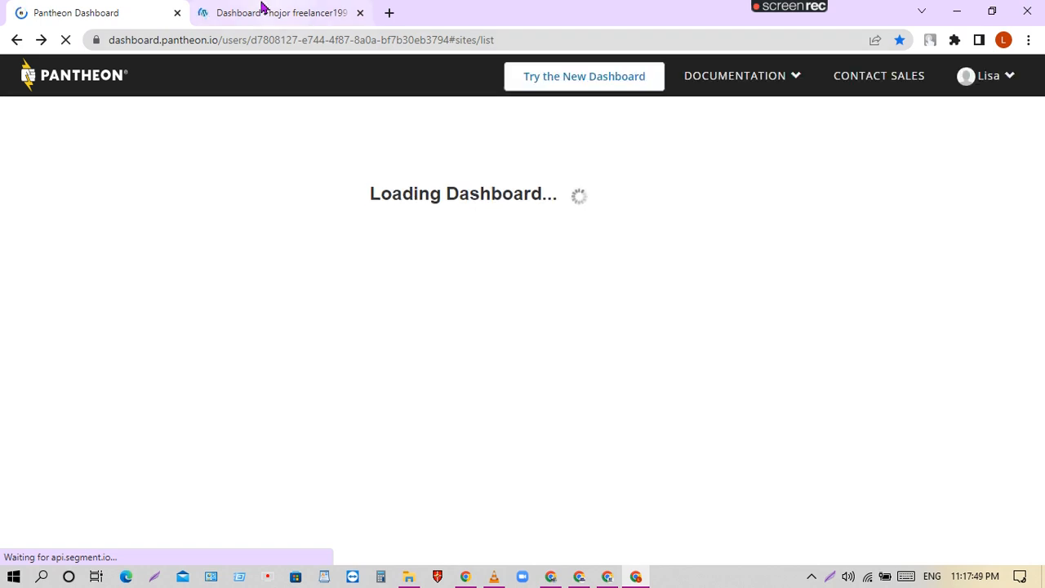
Close the hfbatch199 wp-admin tab and open the hfbatch2022 dashboard via Organizations and Sites.
left_click(263, 11)
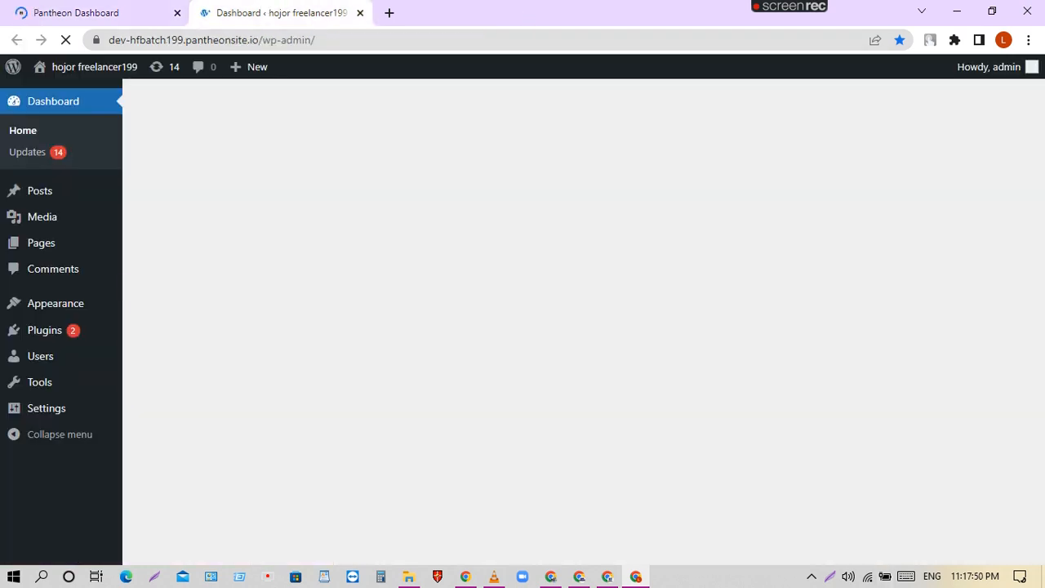
left_click(360, 12)
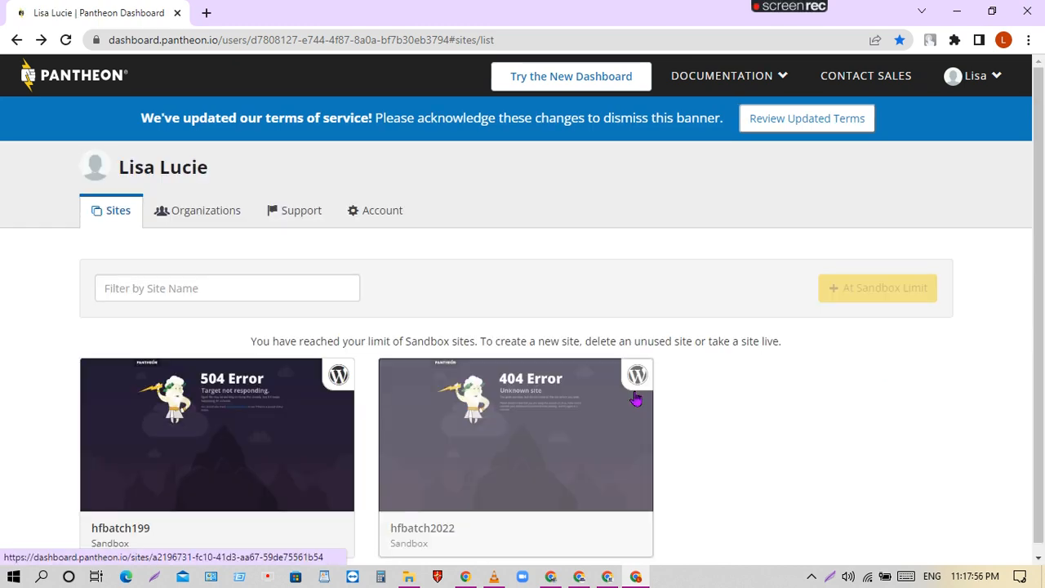
scroll(661, 224, "down", 1)
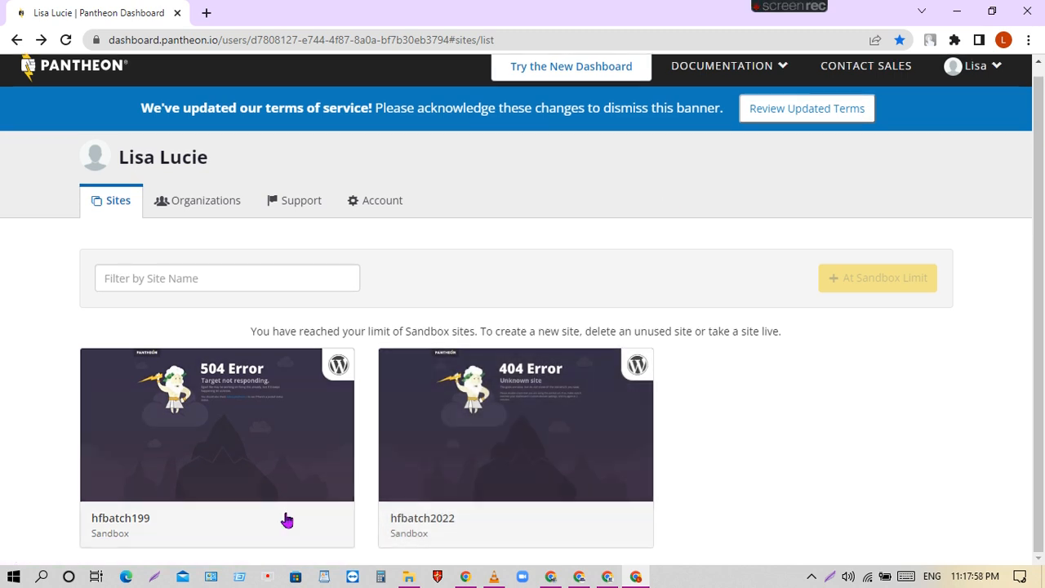
left_click(213, 202)
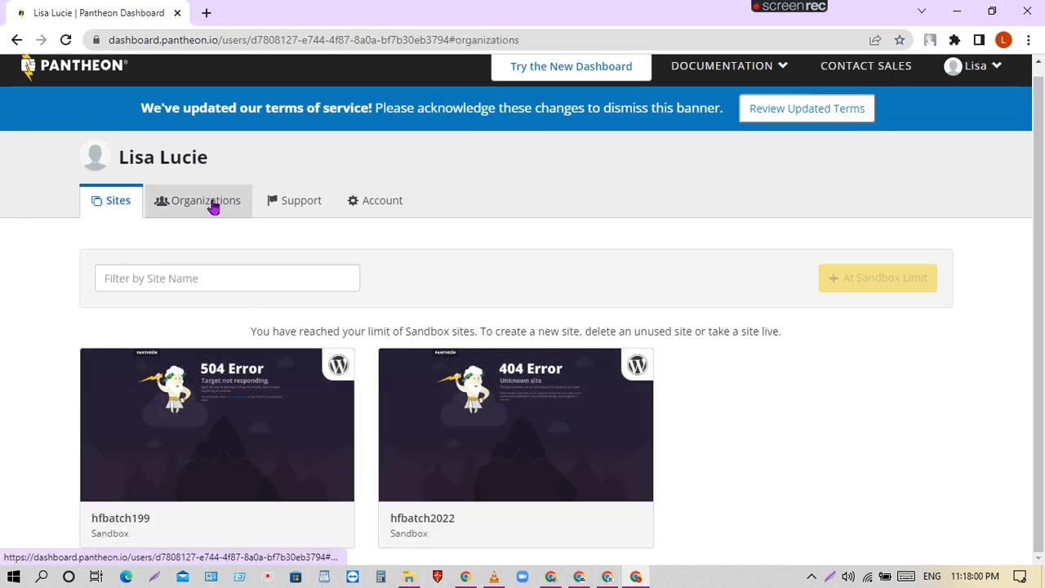
left_click(106, 214)
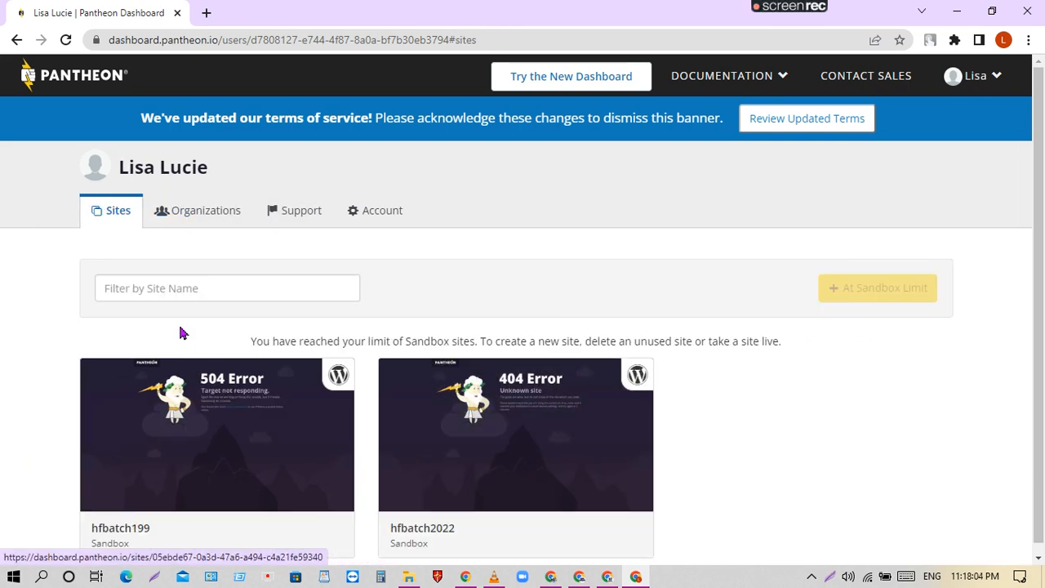
scroll(849, 530, "down", 1)
left_click(541, 479)
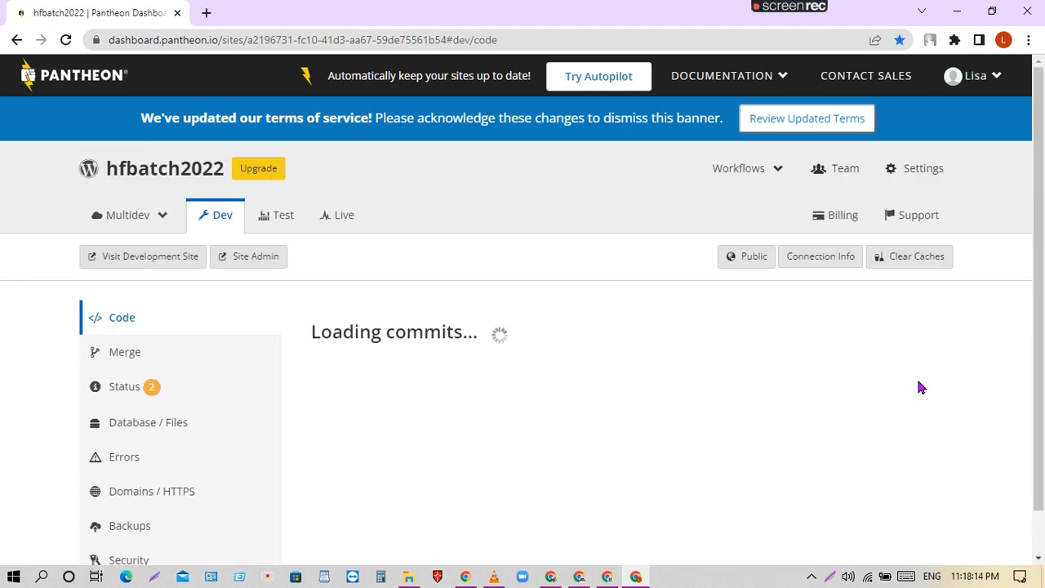
scroll(748, 368, "down", 3)
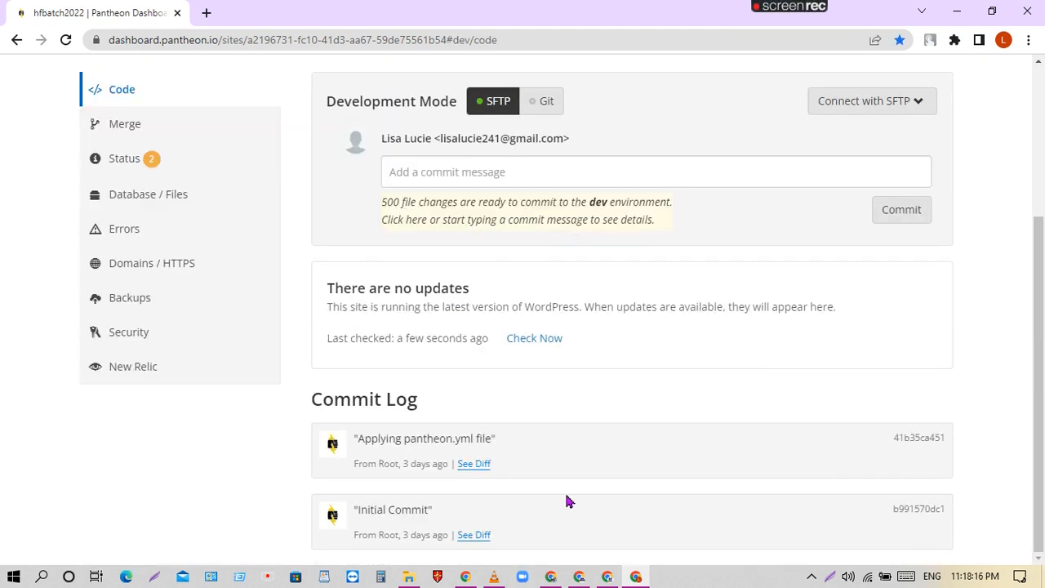
scroll(600, 527, "up", 3)
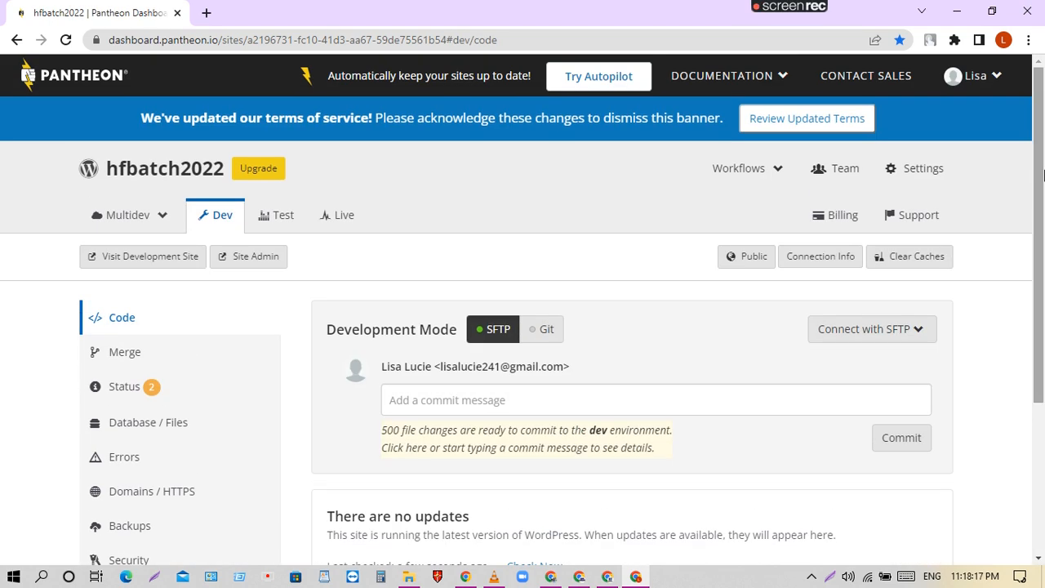
right_click(140, 260)
left_click(216, 264)
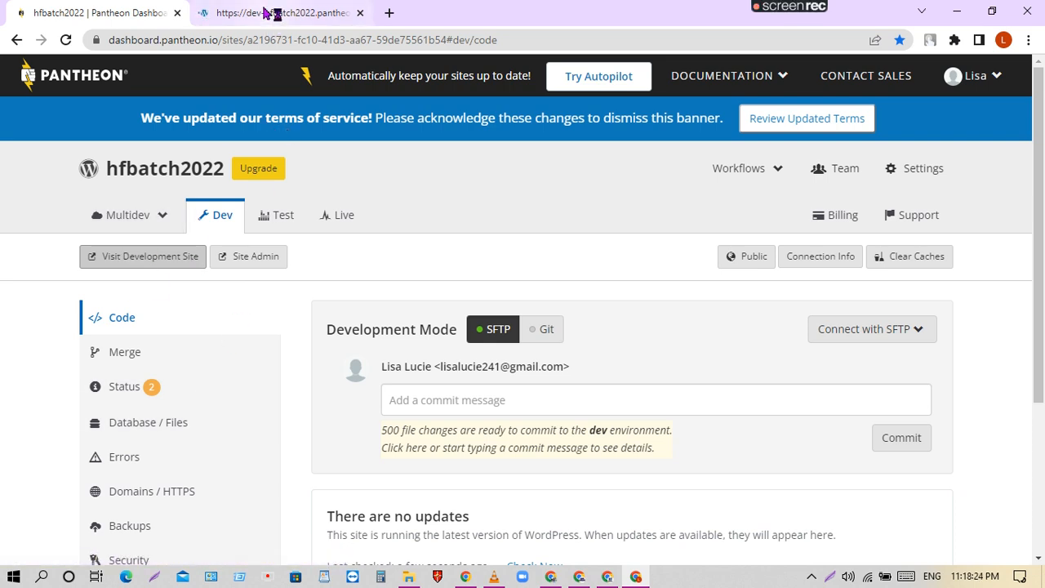
left_click(258, 12)
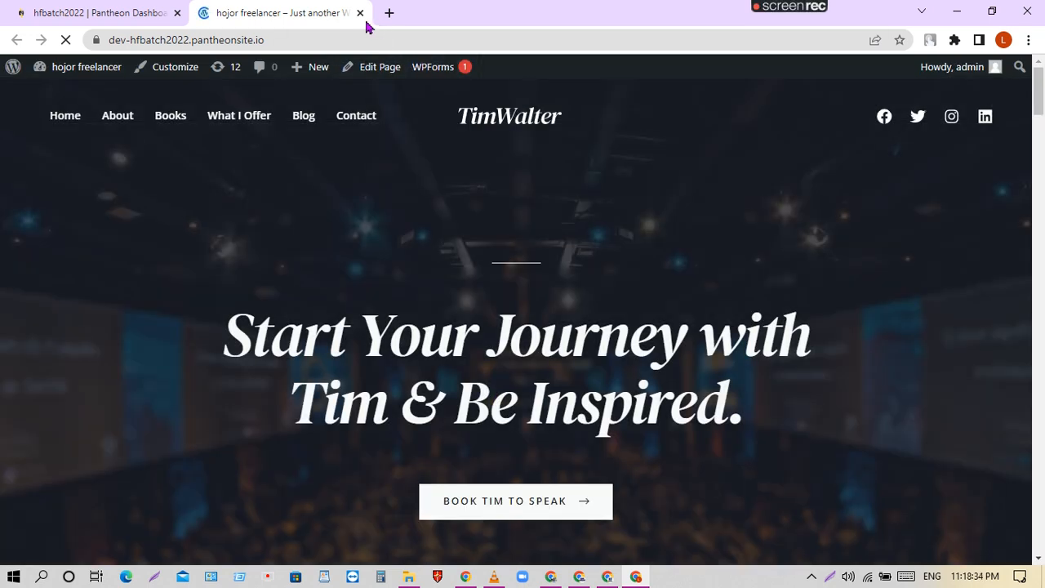
left_click(361, 12)
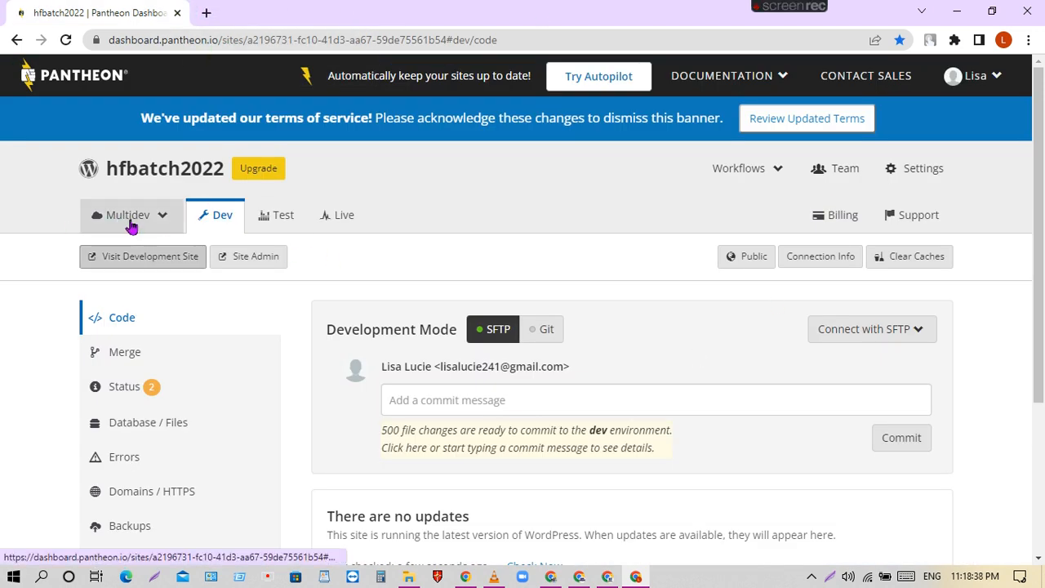
Check the Multidev page, return to hfbatch2022's Dev Code page, then add a blank tab.
left_click(131, 219)
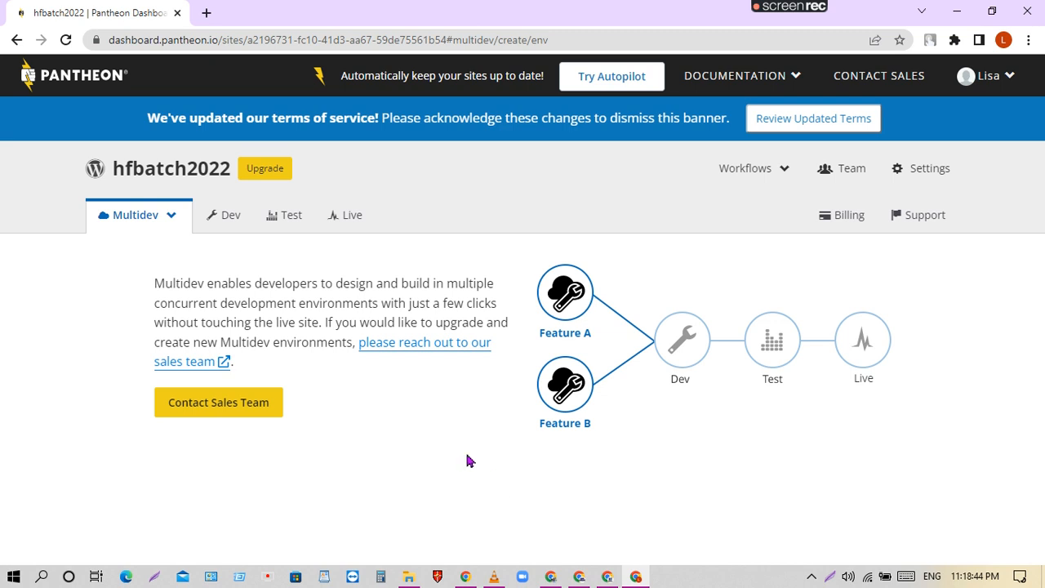
left_click(230, 219)
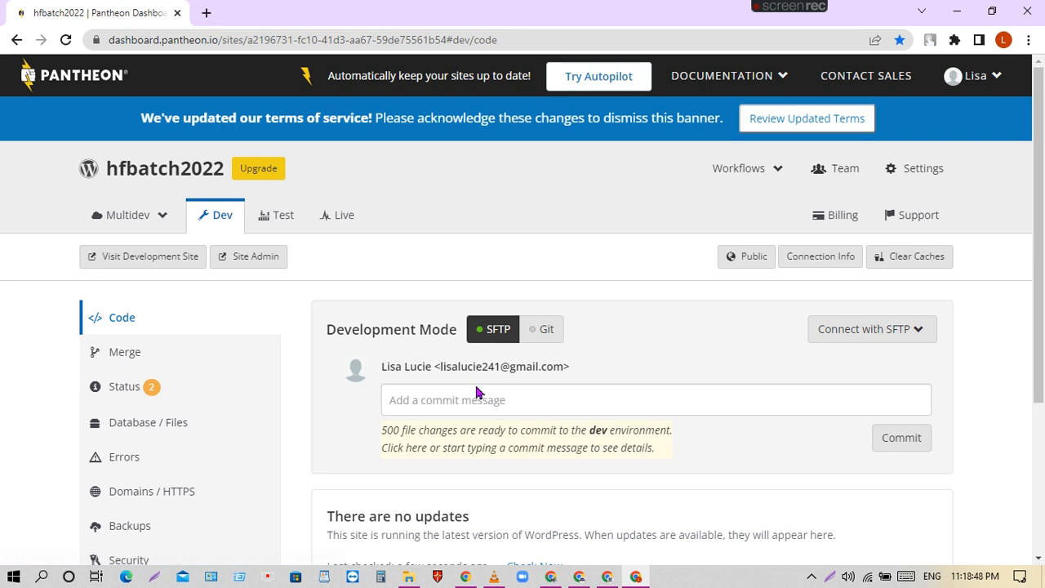
scroll(257, 435, "down", 3)
scroll(193, 383, "up", 3)
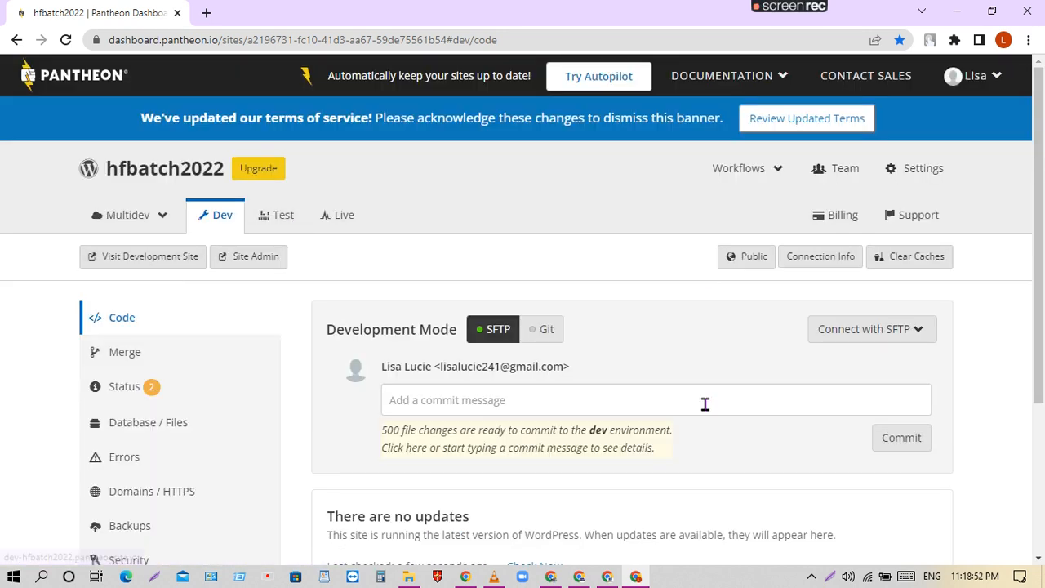
scroll(704, 404, "down", 3)
scroll(604, 439, "up", 3)
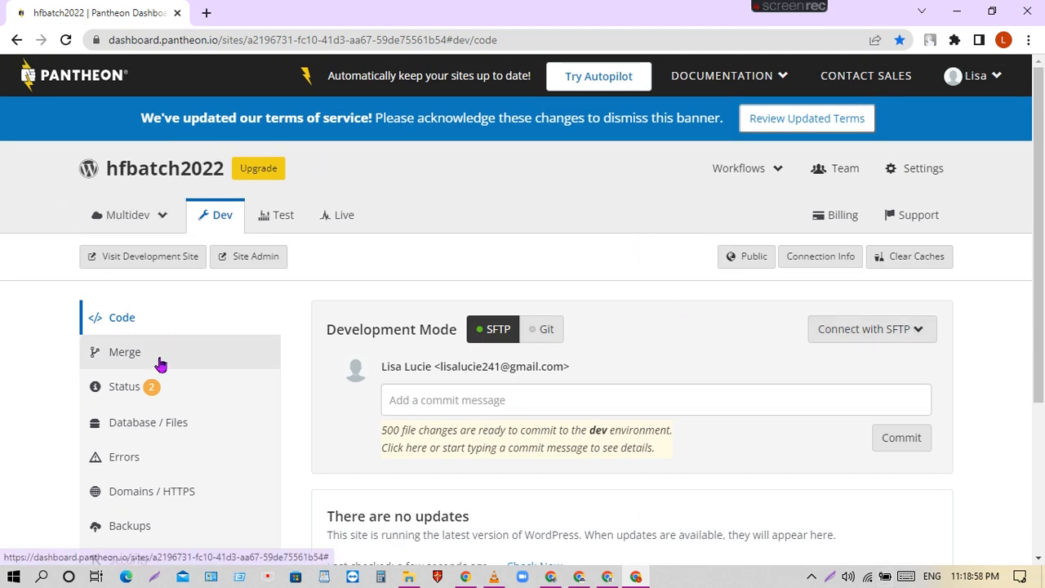
scroll(207, 376, "down", 3)
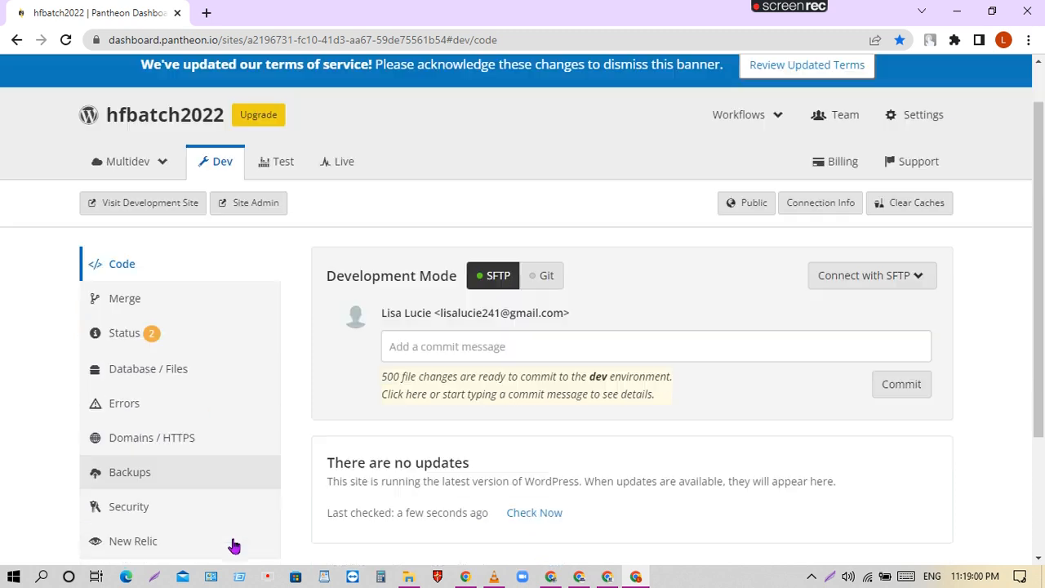
scroll(163, 426, "up", 3)
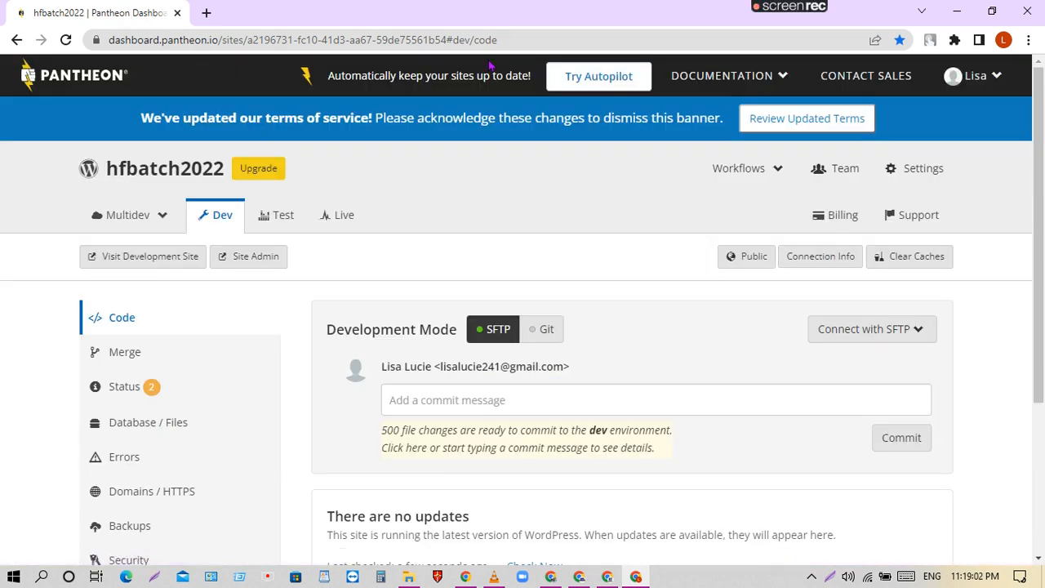
left_click(207, 14)
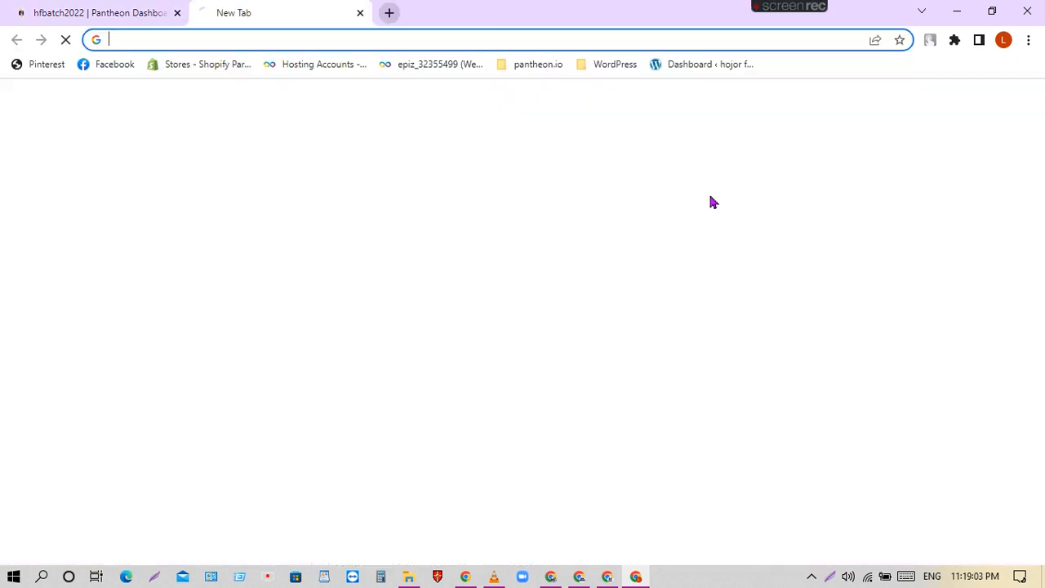
Load the 'hfbatch2022 | Pantheon Dashboard' bookmark from the pantheon.io folder.
left_click(599, 67)
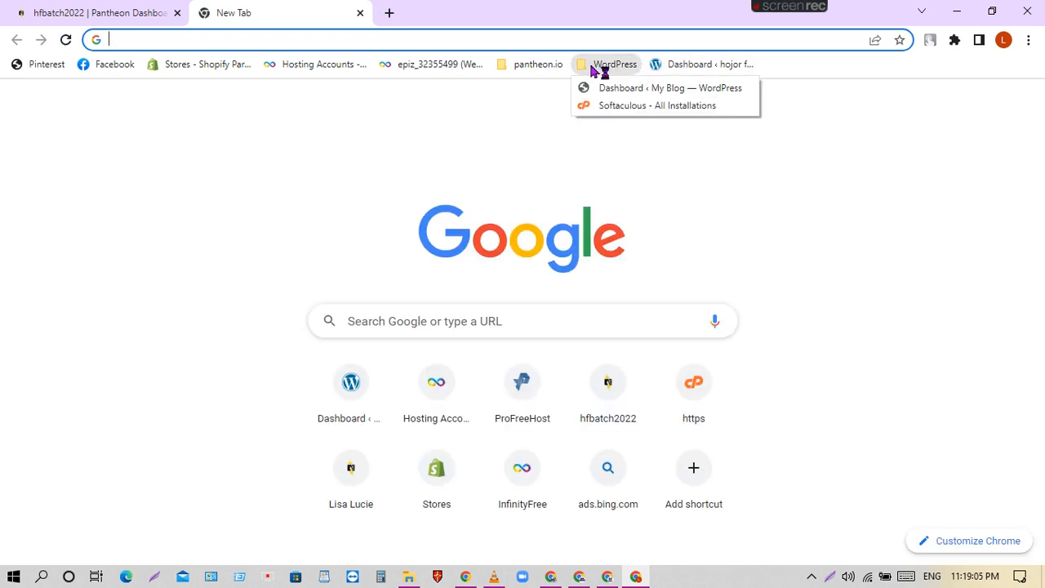
left_click(541, 67)
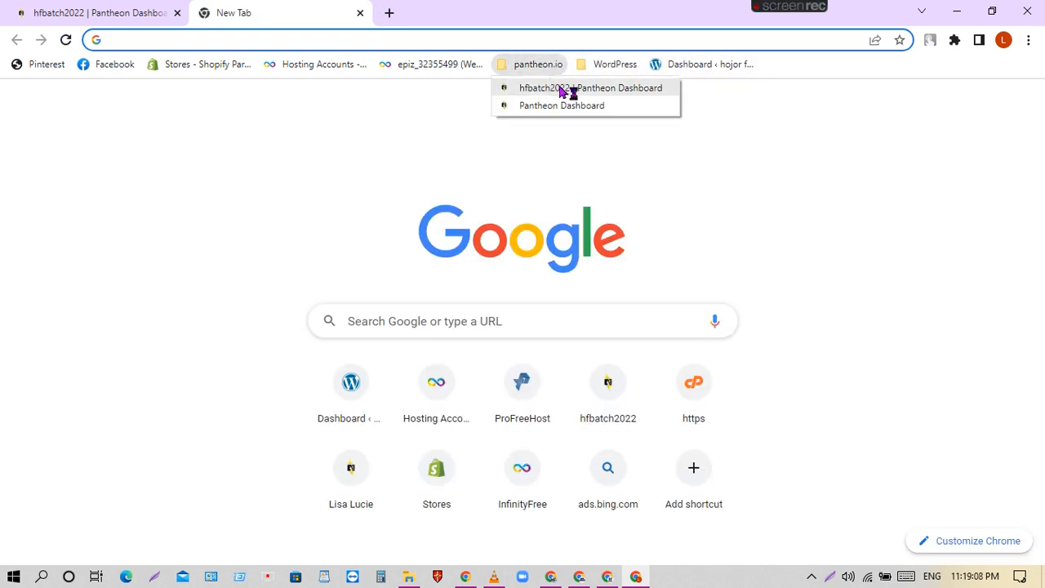
left_click(567, 89)
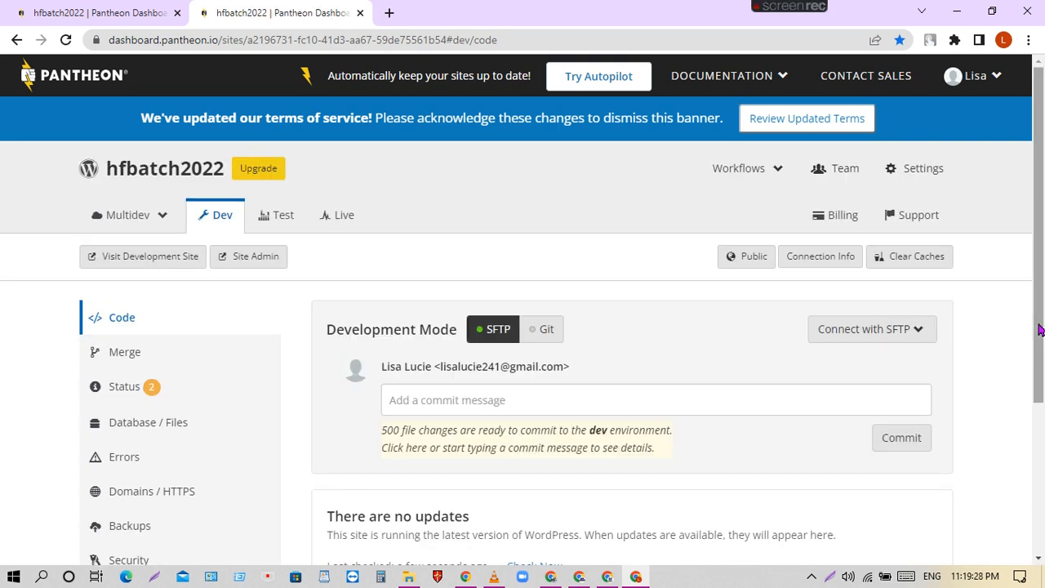
In another new tab, load the 'Pantheon Dashboard' bookmark to bring up the Sites list.
left_click(392, 13)
left_click(540, 64)
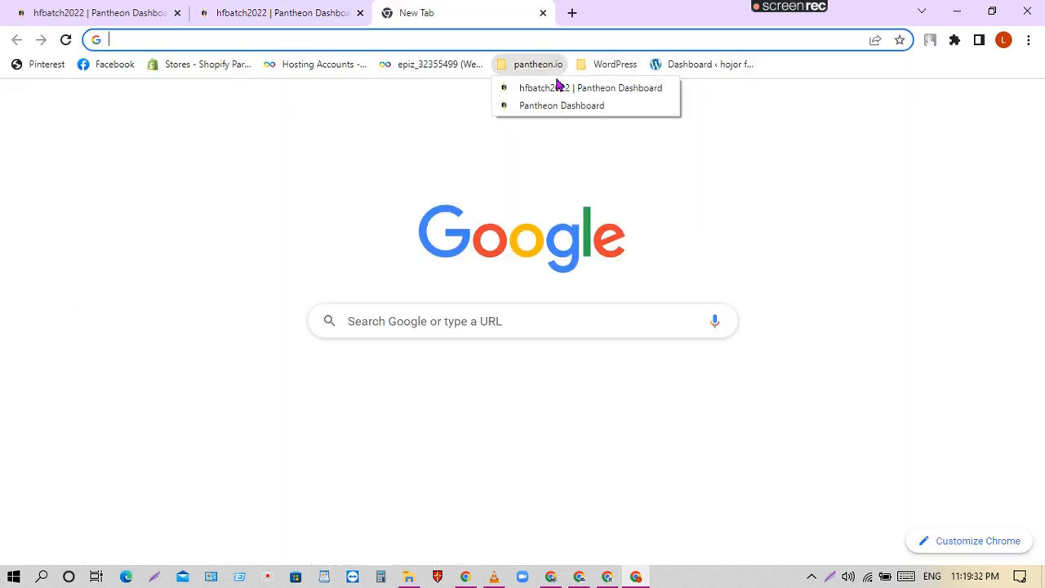
left_click(573, 105)
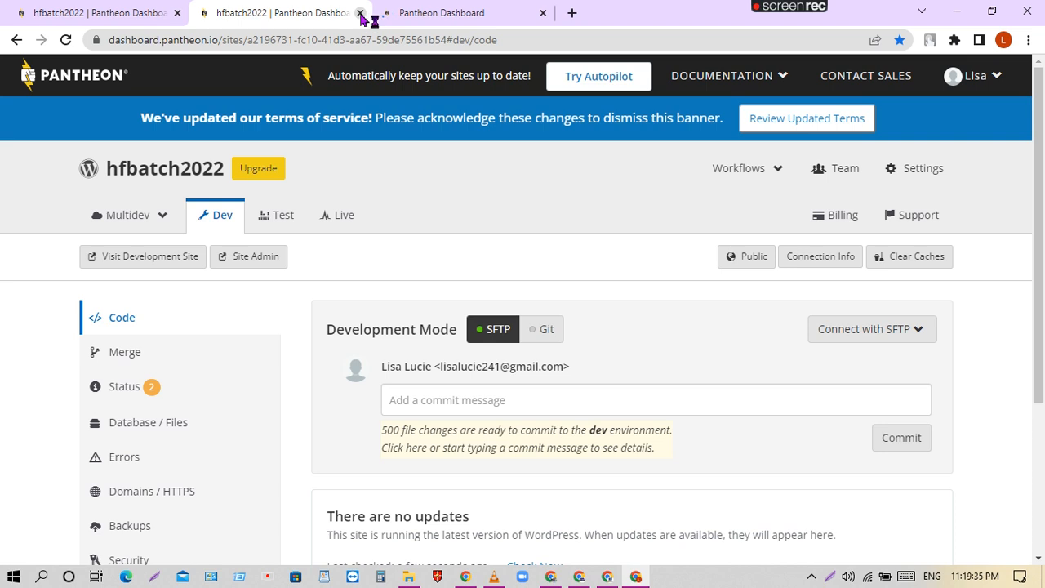
Close the duplicate hfbatch2022 tab, view the Account profile, then return to the Sites list.
left_click(360, 13)
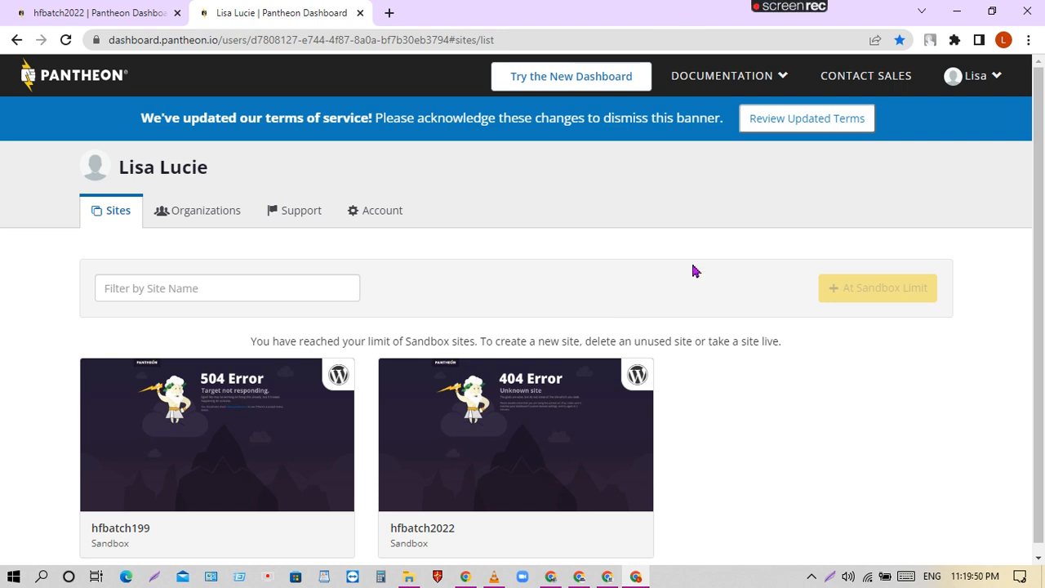
scroll(727, 294, "down", 1)
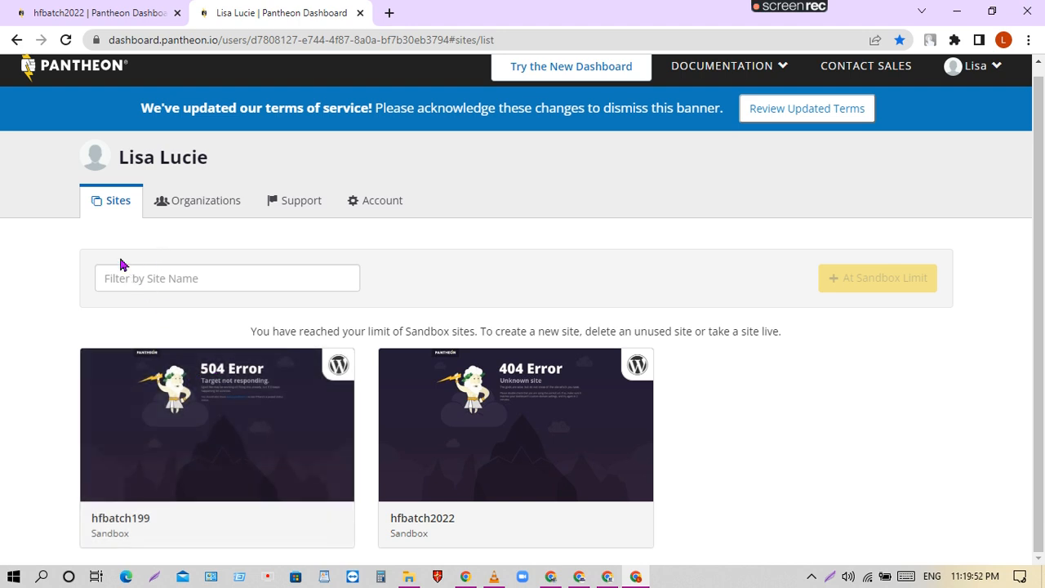
left_click(390, 205)
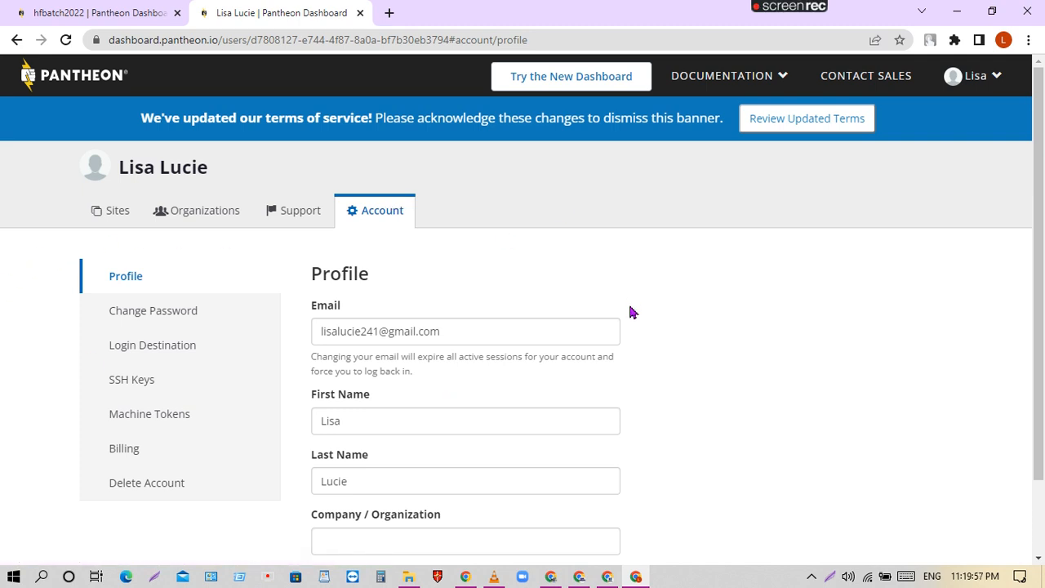
left_click(110, 215)
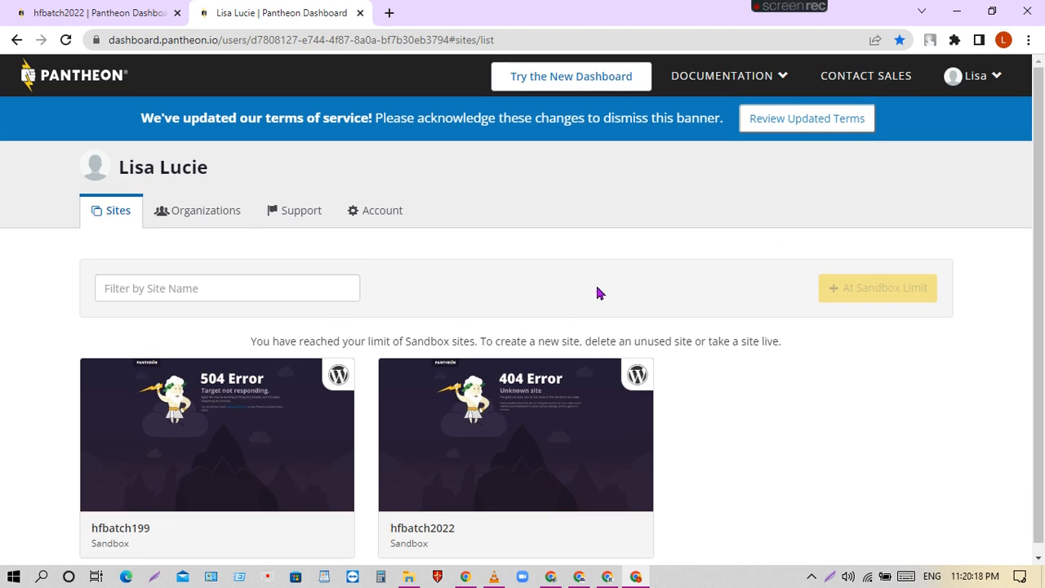
scroll(746, 460, "down", 1)
scroll(747, 460, "up", 1)
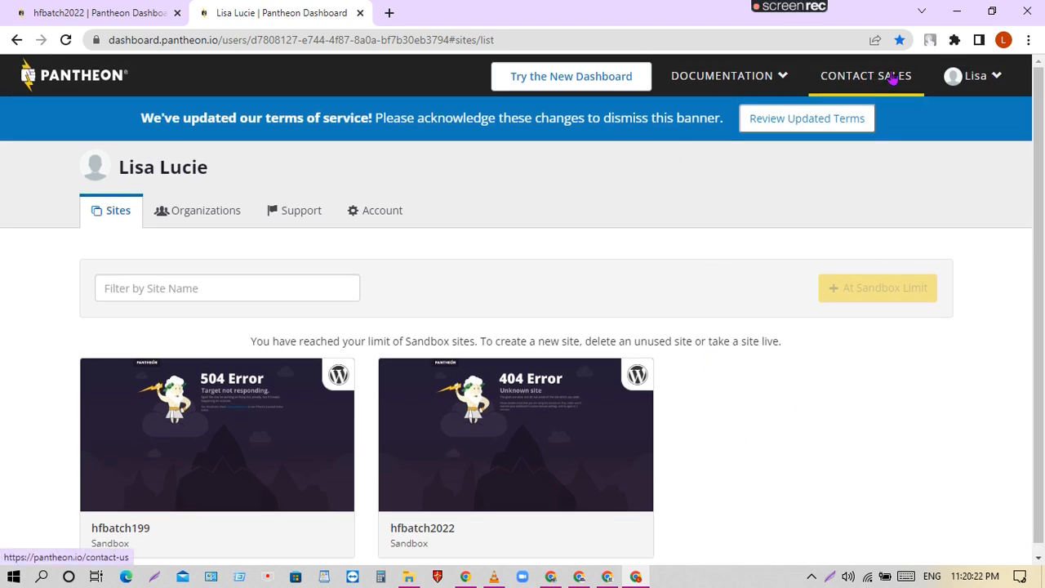
left_click(784, 77)
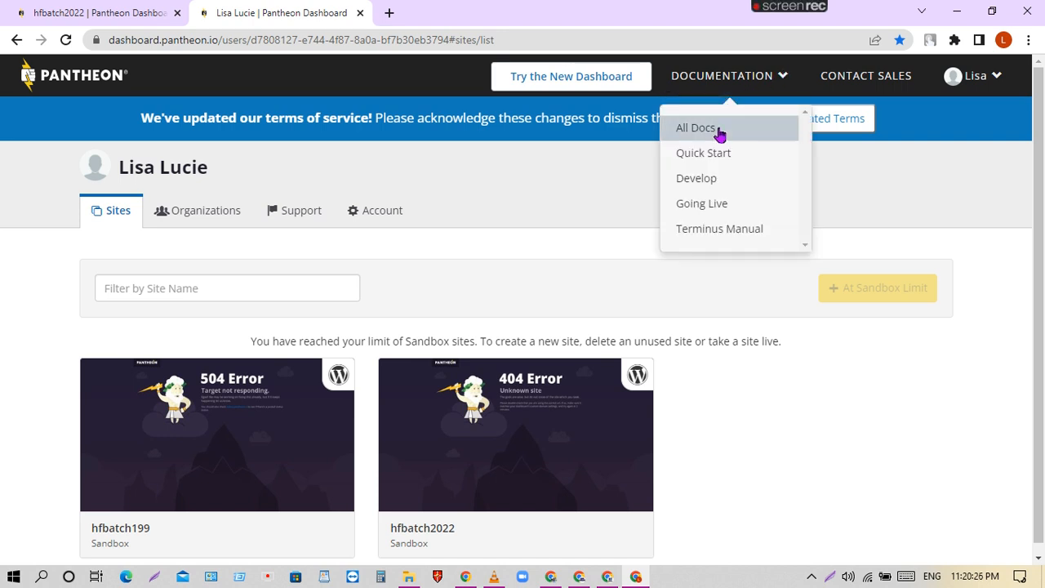
left_click(820, 438)
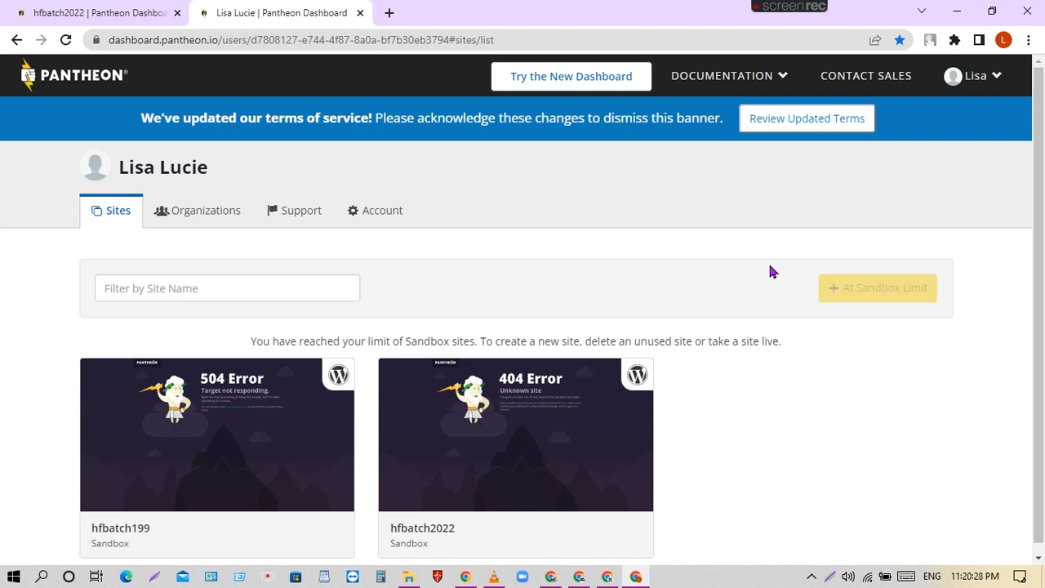
left_click(998, 75)
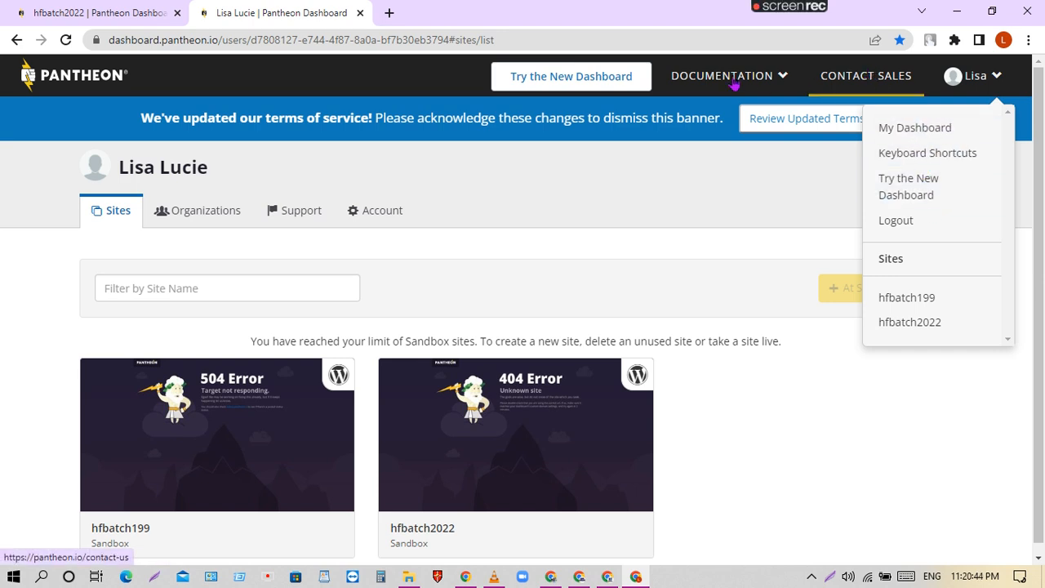
left_click(784, 77)
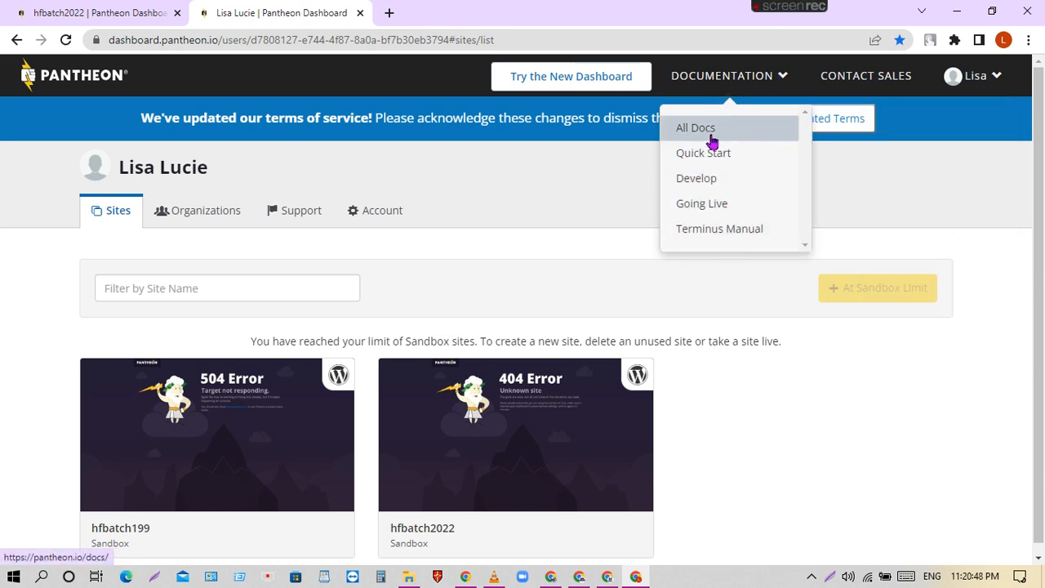
left_click(134, 185)
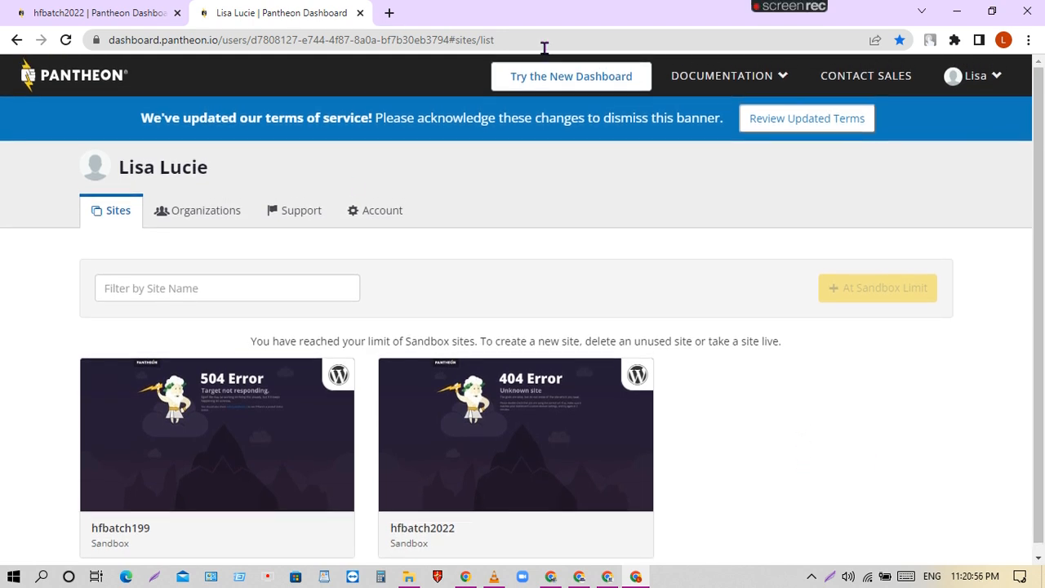
left_click(98, 13)
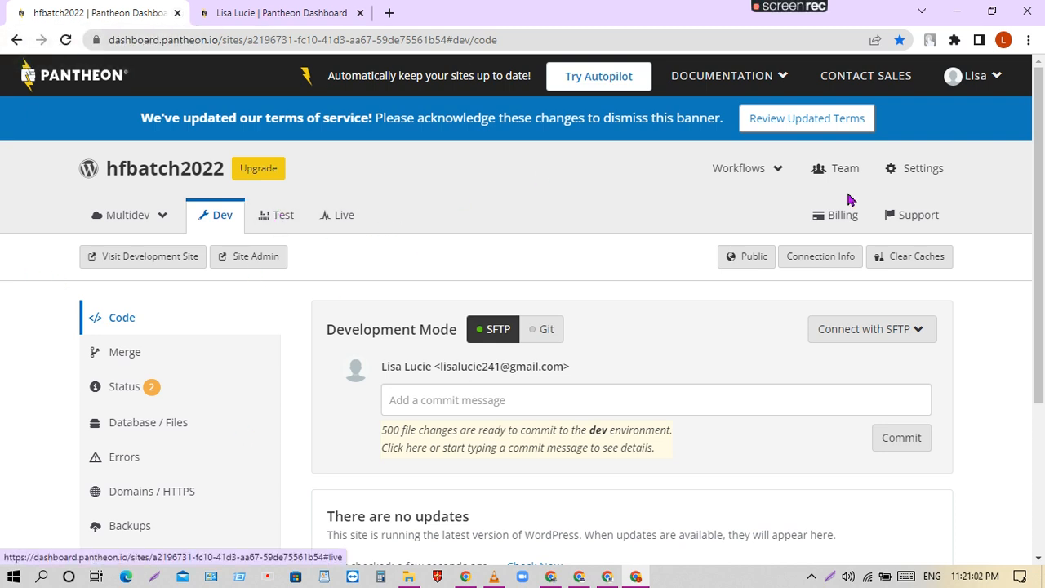
left_click(265, 11)
left_click(93, 8)
left_click(237, 12)
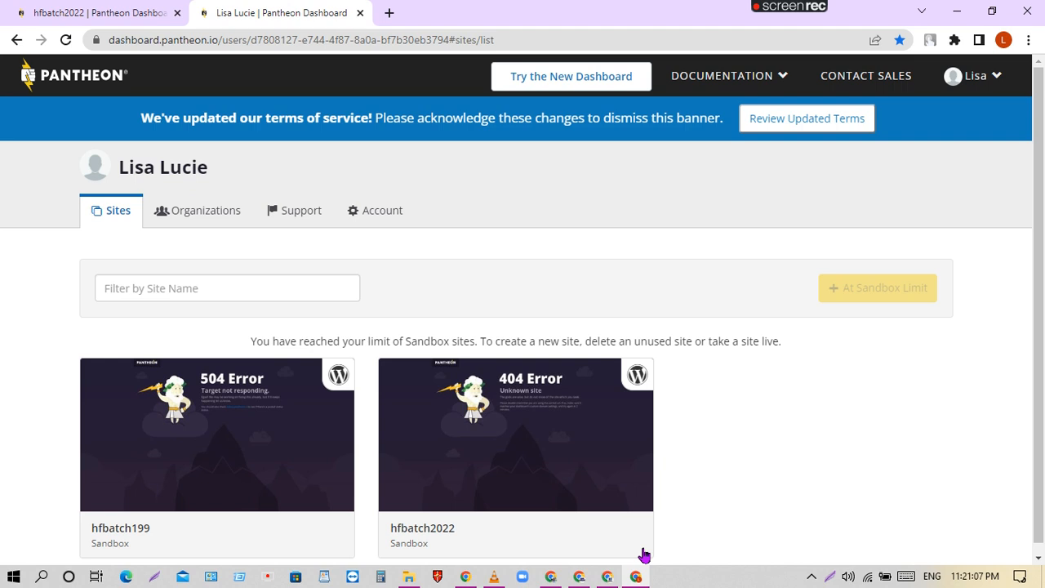
scroll(643, 555, "down", 1)
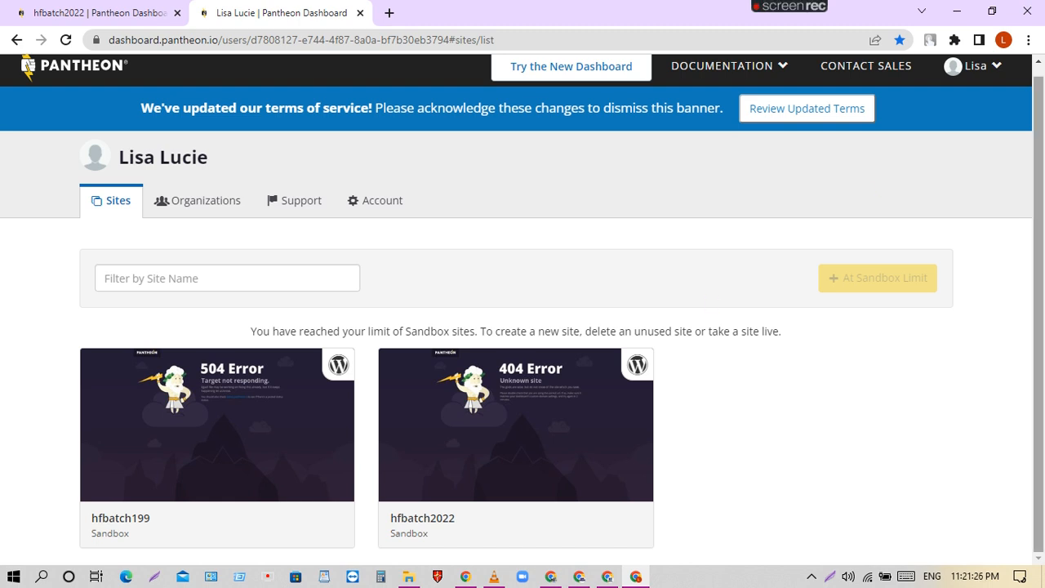
mouse_move(815, 22)
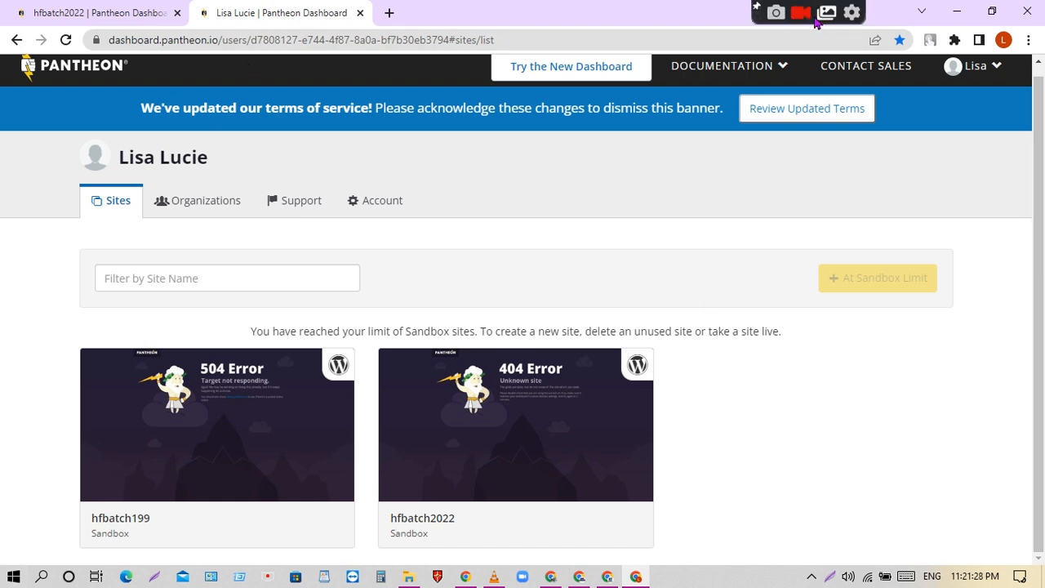